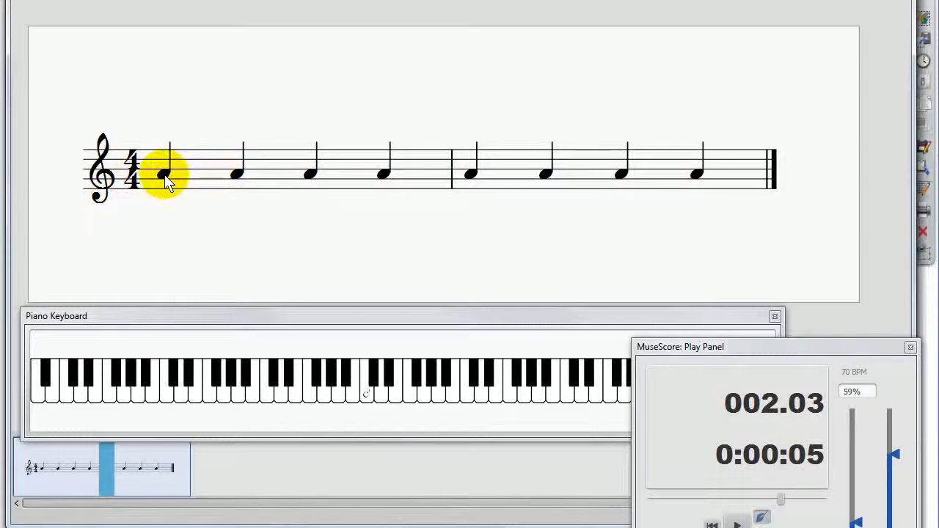
Step: Try changing the third note of measure 1 to a half note and back to a quarter note, and undo both changes
{"action": "left_click", "coordinate": [166, 181]}
{"action": "left_click", "coordinate": [239, 176]}
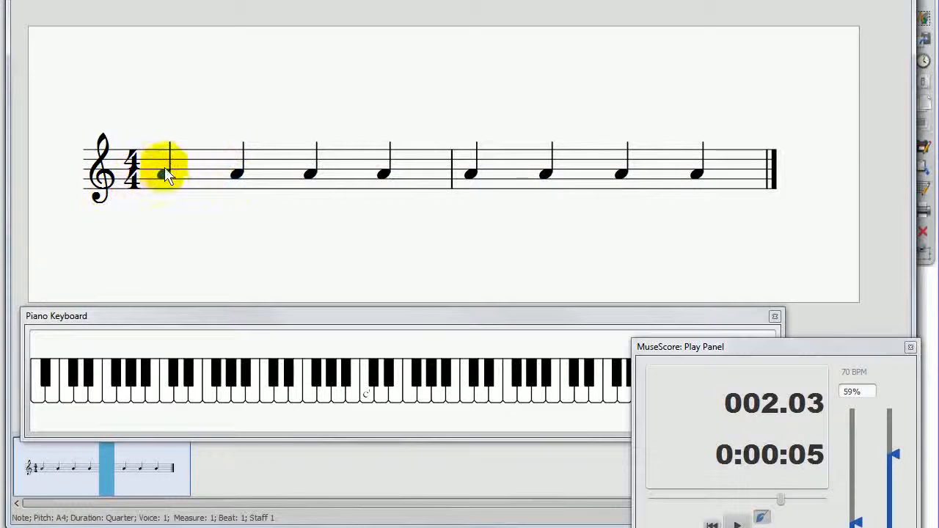
{"action": "left_click", "coordinate": [309, 176]}
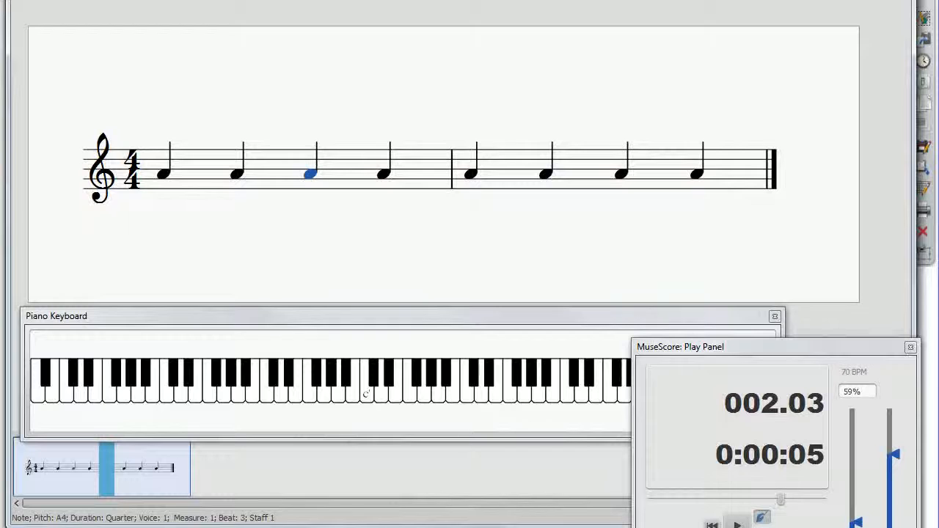
{"action": "key", "text": "6"}
{"action": "left_click", "coordinate": [308, 176]}
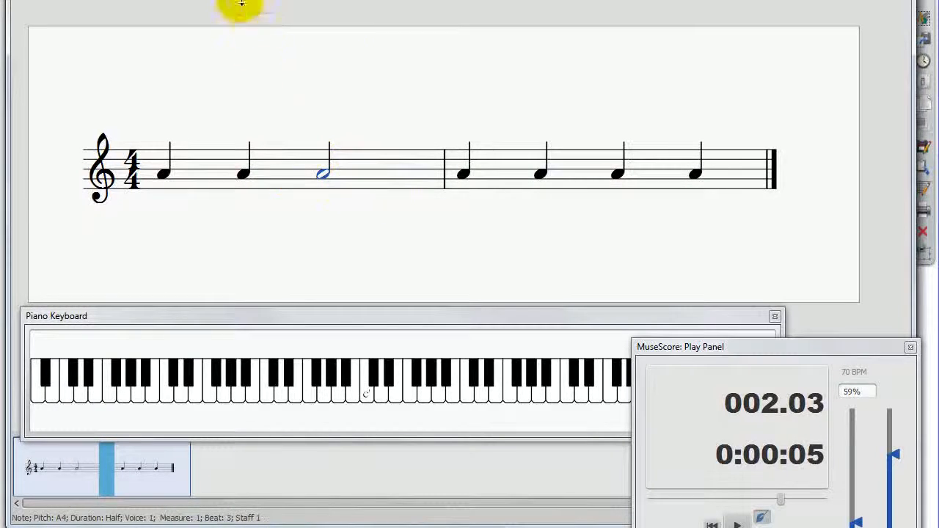
{"action": "key", "text": "5"}
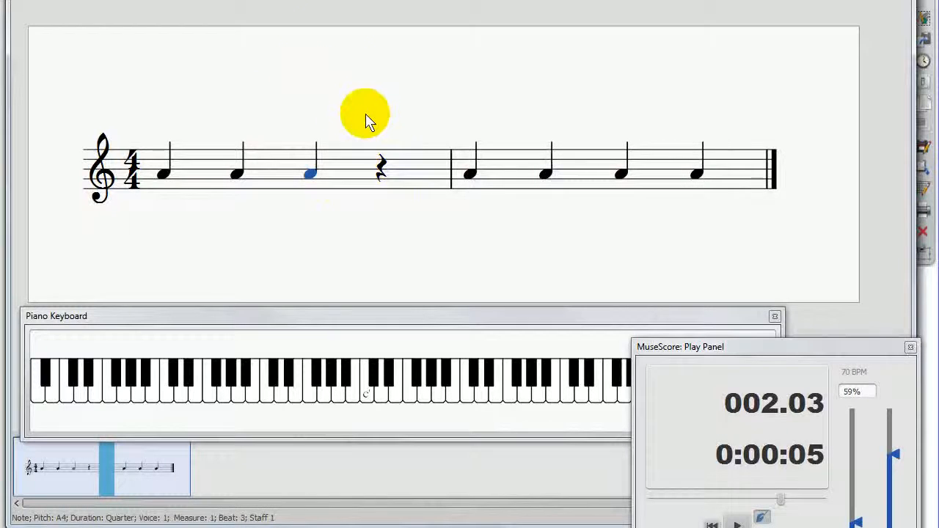
{"action": "key", "text": "ctrl+z"}
{"action": "key", "text": "ctrl+z"}
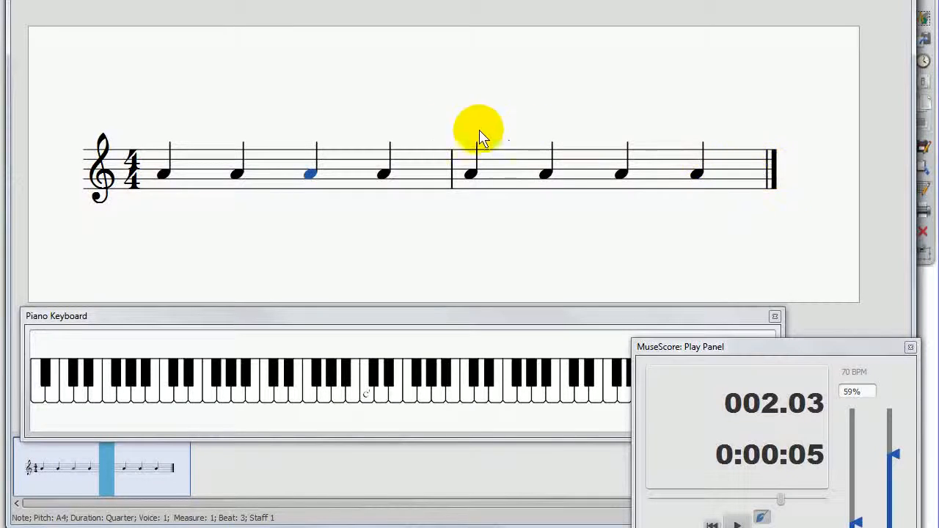
Step: Switch to the whiteboard annotation overlay and handwrite the staff line names E, G, B, D and F in blue pen
{"action": "left_click", "coordinate": [322, 220]}
{"action": "left_click_drag", "start_coordinate": [324, 220], "coordinate": [316, 223]}
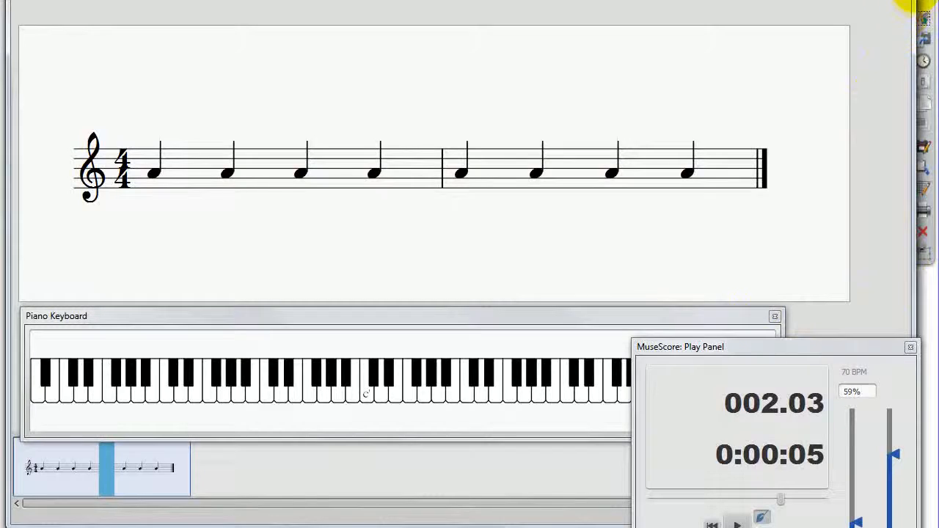
{"action": "left_click", "coordinate": [915, 0]}
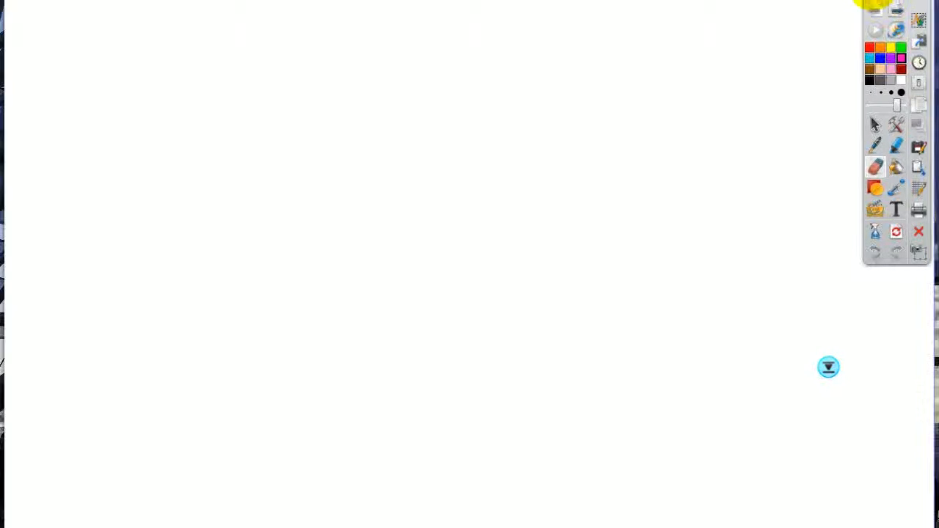
{"action": "left_click", "coordinate": [873, 0]}
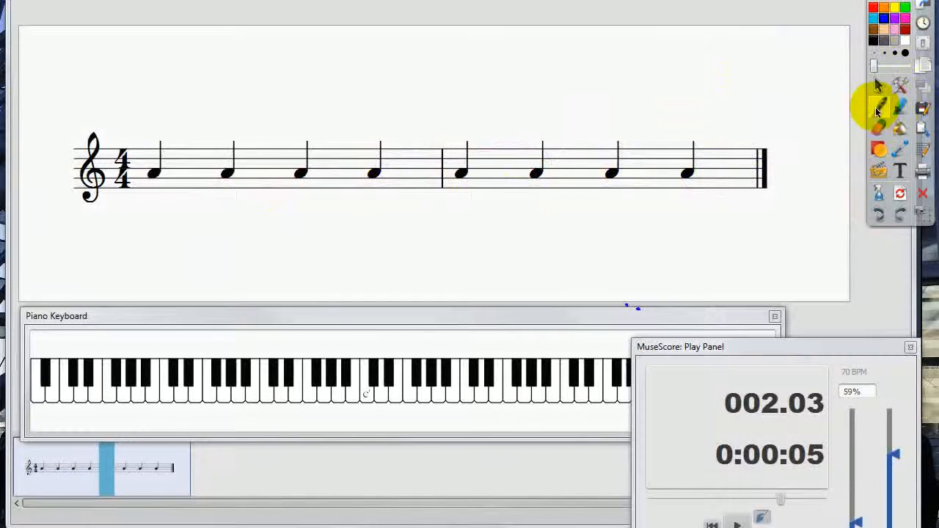
{"action": "left_click", "coordinate": [878, 106]}
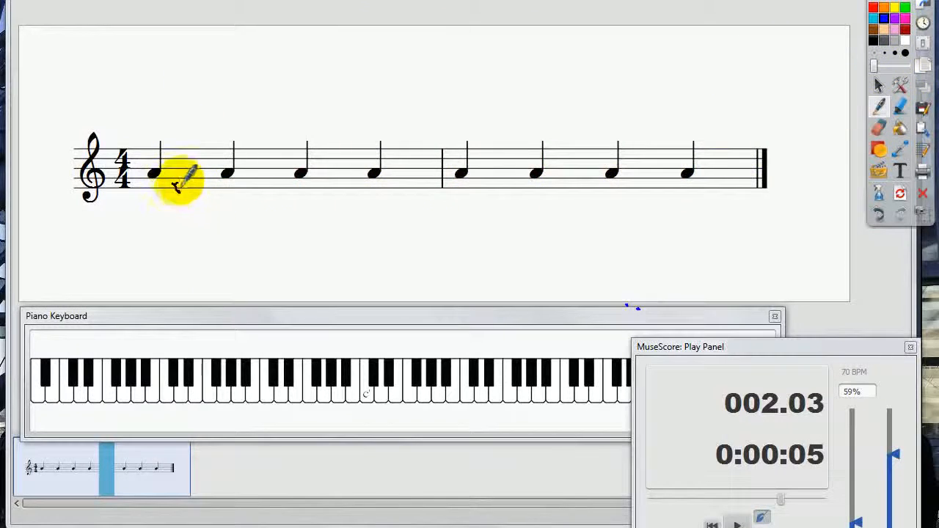
{"action": "left_click_drag", "start_coordinate": [181, 190], "coordinate": [188, 188]}
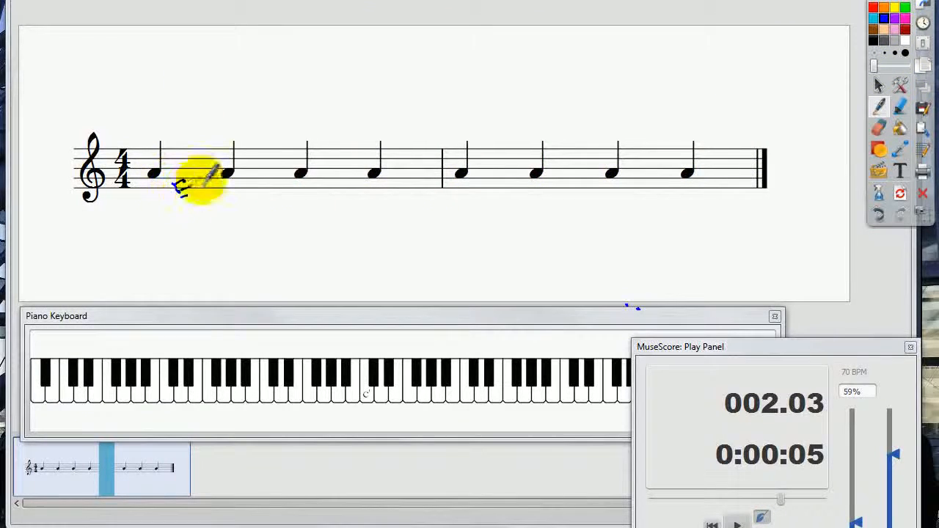
{"action": "left_click_drag", "start_coordinate": [256, 173], "coordinate": [257, 185]}
{"action": "left_click_drag", "start_coordinate": [256, 176], "coordinate": [256, 184]}
{"action": "left_click_drag", "start_coordinate": [339, 164], "coordinate": [340, 168]}
{"action": "left_click_drag", "start_coordinate": [400, 155], "coordinate": [400, 168]}
{"action": "mouse_move", "coordinate": [401, 155]}
{"action": "left_mouse_down"}
{"action": "mouse_move", "coordinate": [401, 169]}
{"action": "mouse_move", "coordinate": [452, 148]}
{"action": "left_mouse_up"}
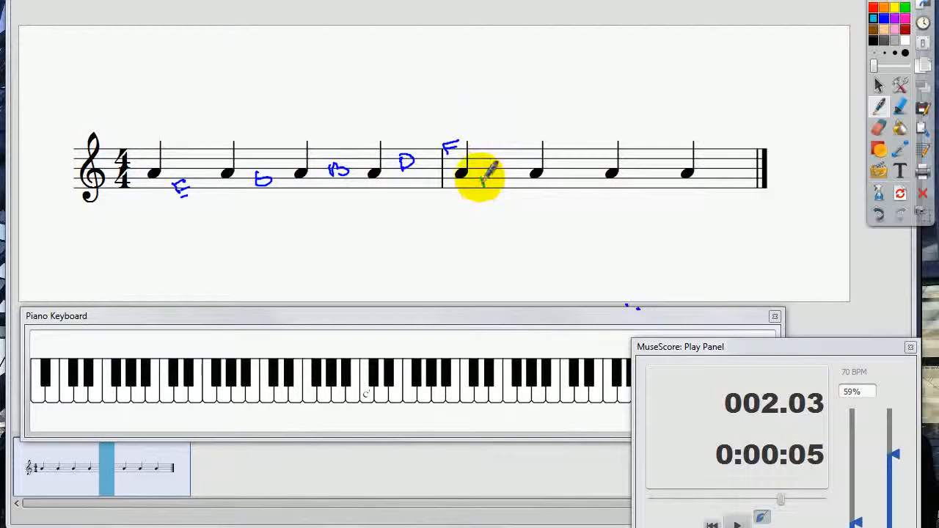
Step: Handwrite the names of the staff's spaces with the annotation pen, starting from F in the lowest space
{"action": "left_click_drag", "start_coordinate": [481, 176], "coordinate": [491, 173]}
{"action": "left_click_drag", "start_coordinate": [483, 181], "coordinate": [505, 177]}
{"action": "left_click_drag", "start_coordinate": [507, 168], "coordinate": [516, 176]}
{"action": "mouse_move", "coordinate": [506, 175]}
{"action": "left_mouse_down"}
{"action": "mouse_move", "coordinate": [531, 170]}
{"action": "mouse_move", "coordinate": [562, 142]}
{"action": "left_mouse_up"}
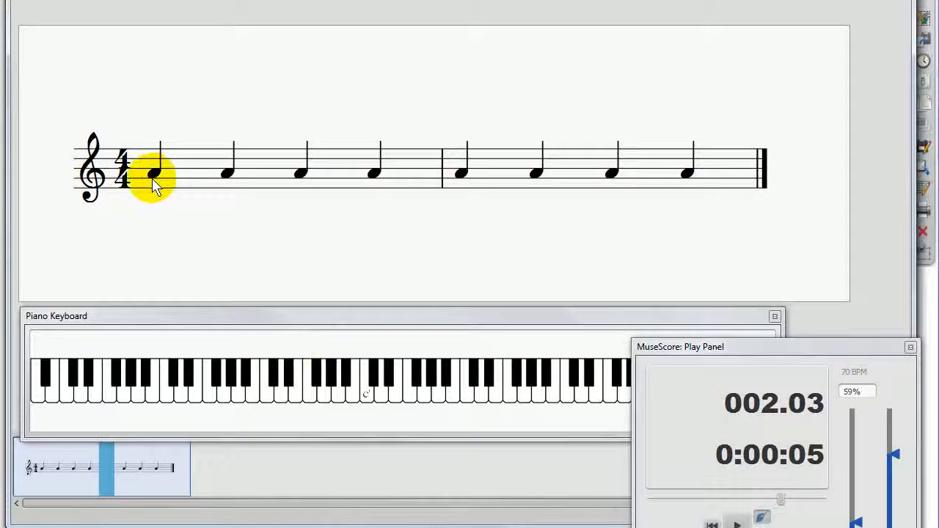
Step: Move the four notes of measure 1 to the pitches C4, D4, E4 and F4
{"action": "left_click_drag", "start_coordinate": [152, 177], "coordinate": [152, 202]}
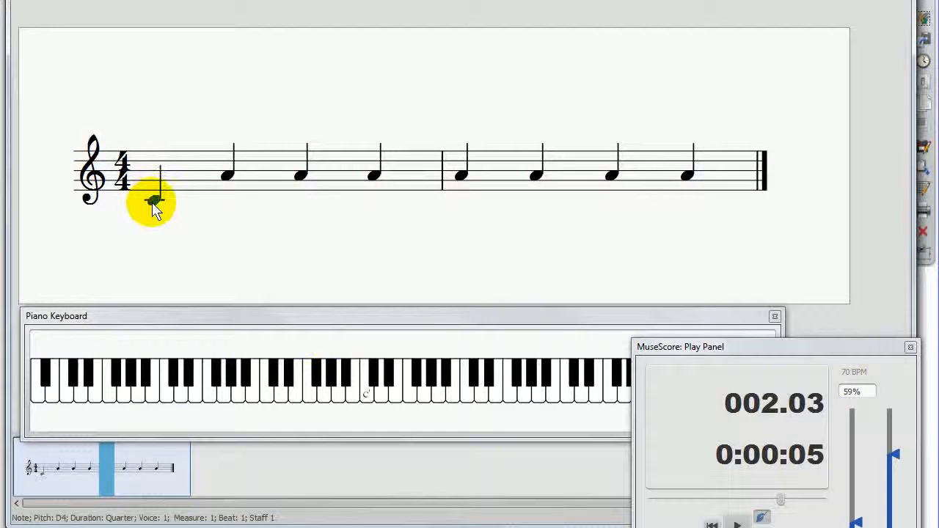
{"action": "left_click_drag", "start_coordinate": [229, 173], "coordinate": [228, 194]}
{"action": "left_click_drag", "start_coordinate": [301, 174], "coordinate": [296, 189]}
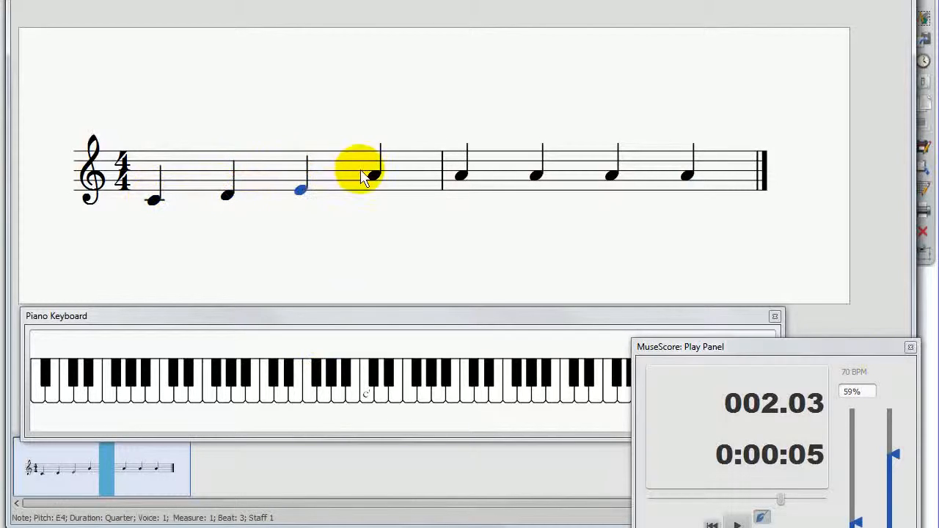
{"action": "left_click_drag", "start_coordinate": [373, 190], "coordinate": [374, 189]}
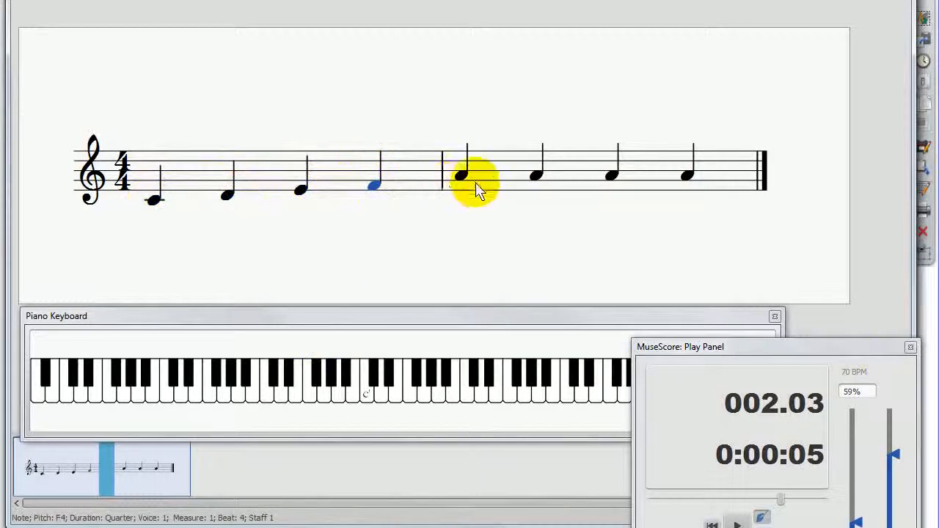
Step: Set the four notes of measure 2 to the pitches G4, A4, B4 and C5
{"action": "left_click_drag", "start_coordinate": [467, 180], "coordinate": [464, 183]}
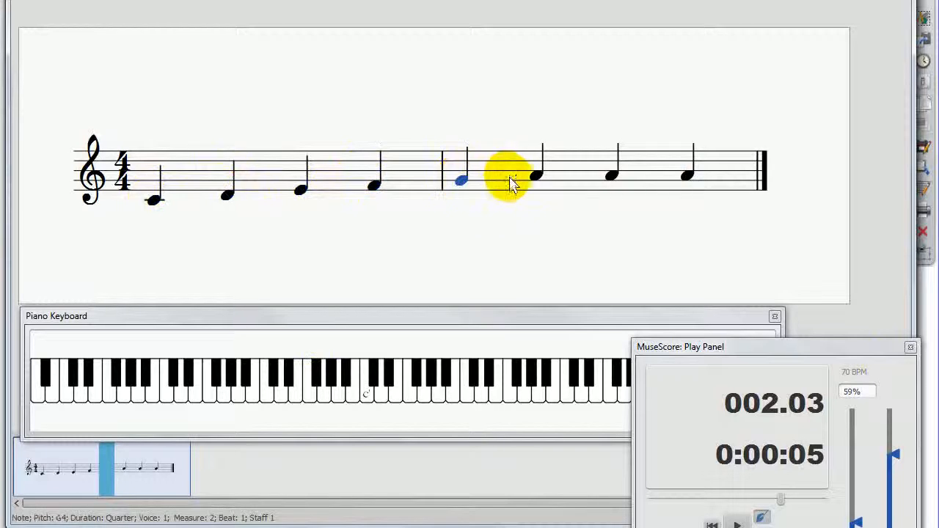
{"action": "left_click_drag", "start_coordinate": [538, 181], "coordinate": [555, 183]}
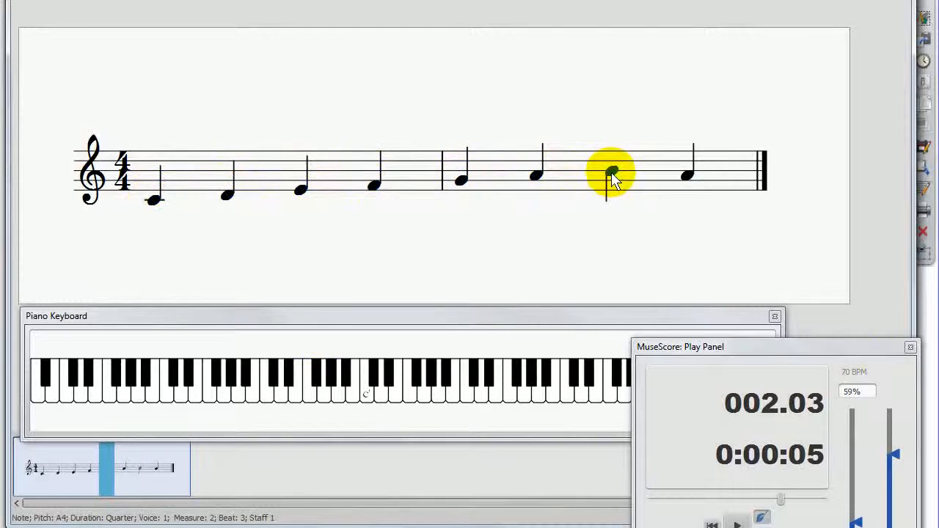
{"action": "left_click_drag", "start_coordinate": [613, 180], "coordinate": [614, 176]}
{"action": "left_click_drag", "start_coordinate": [686, 180], "coordinate": [687, 168]}
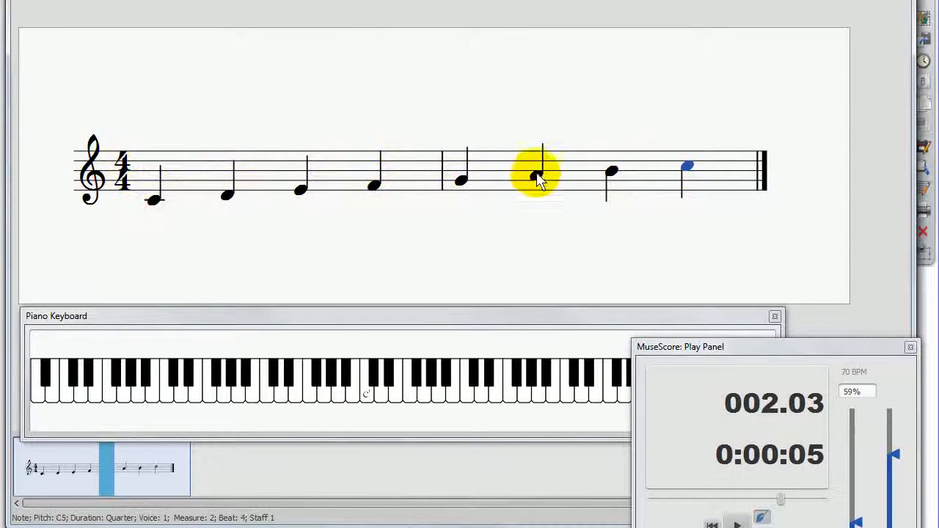
Step: Select both measures and raise all the notes together by semitones until the scale starts on A4
{"action": "left_click", "coordinate": [653, 170]}
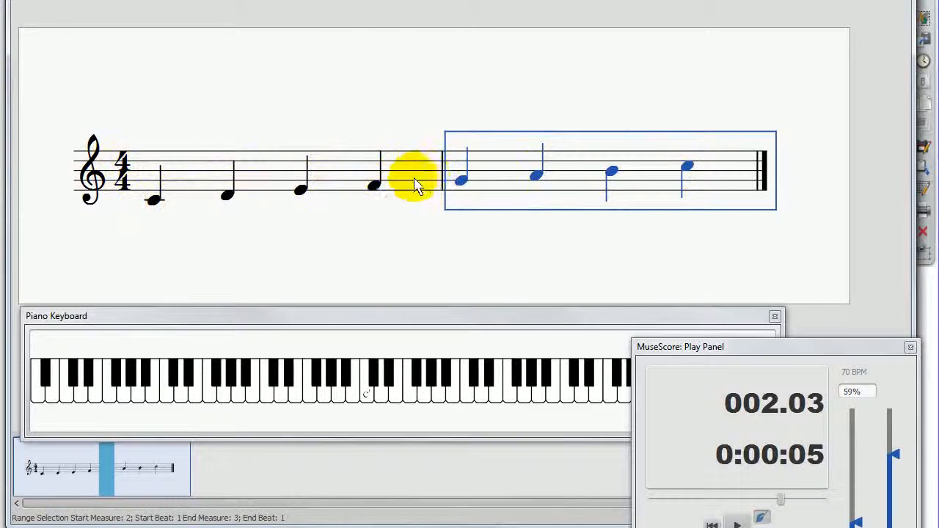
{"action": "left_click", "coordinate": [172, 189], "text": "shift"}
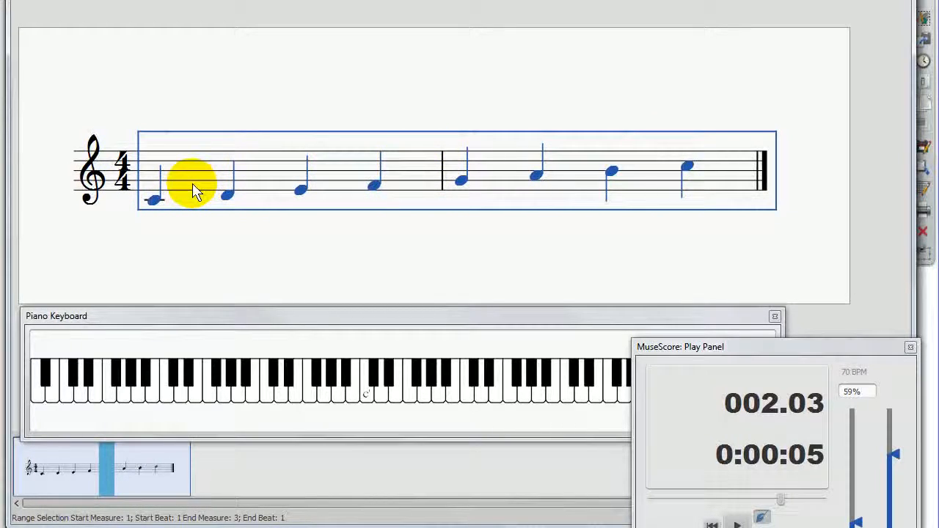
{"action": "key", "text": "Up"}
{"action": "key", "text": "Up"}
{"action": "key", "text": "Up"}
{"action": "key", "text": "Up"}
{"action": "key", "text": "Up"}
{"action": "key", "text": "Up"}
{"action": "key", "text": "Up"}
{"action": "key", "text": "Up"}
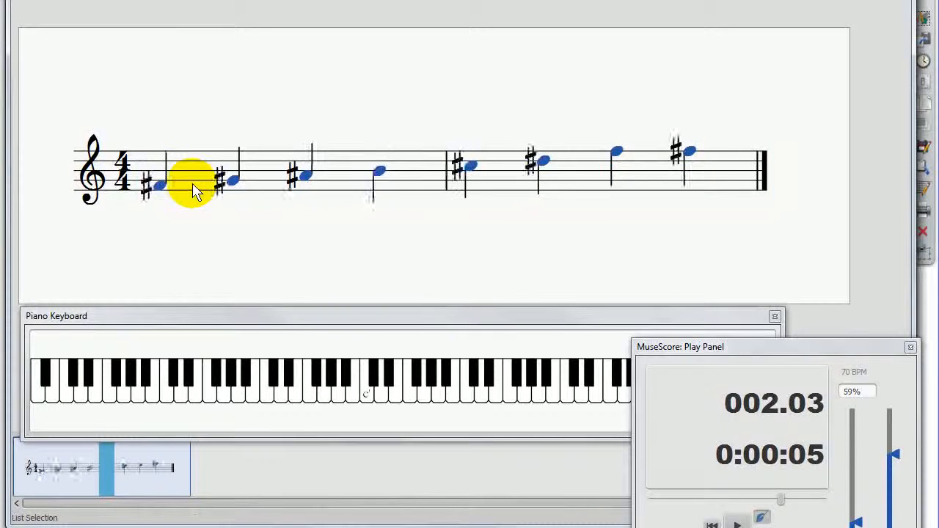
{"action": "key", "text": "Up"}
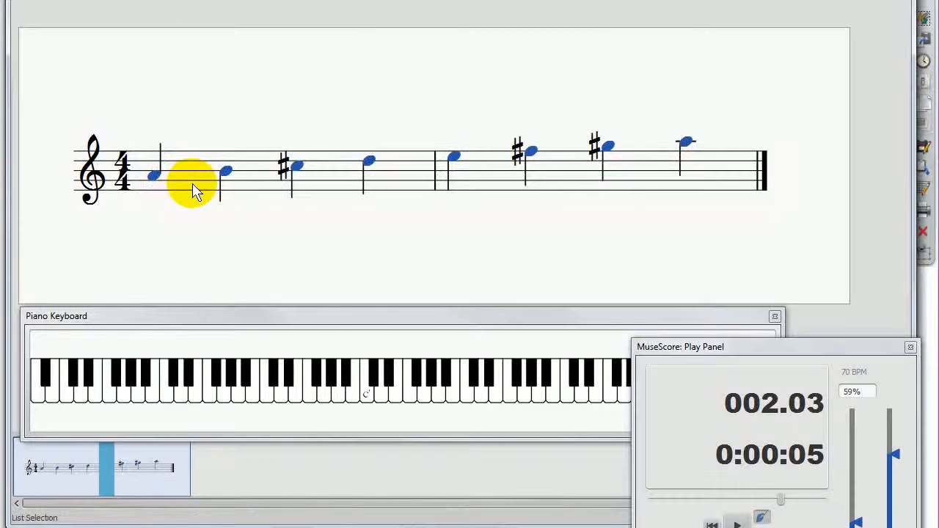
Step: Change the third note of measure 1 to C5 and the second and third notes of measure 2 to F5 and G5
{"action": "left_click", "coordinate": [297, 169]}
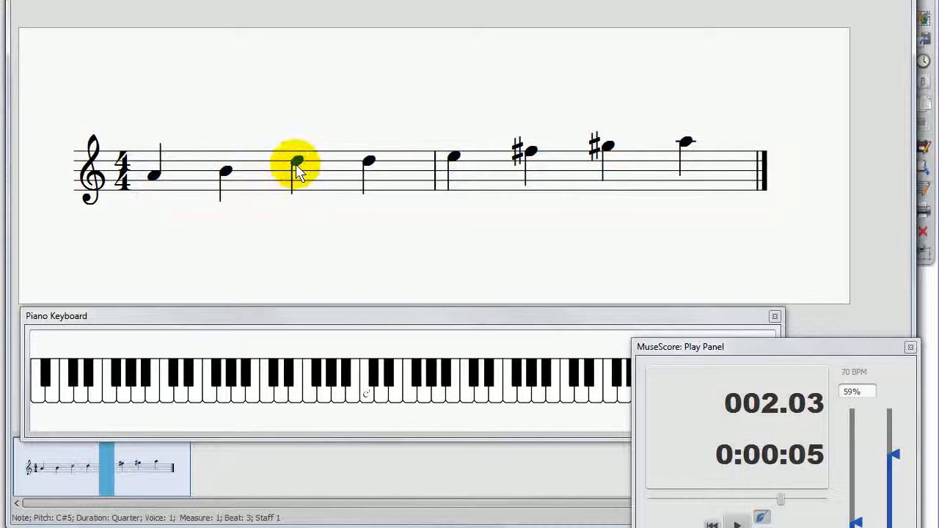
{"action": "key", "text": "Up"}
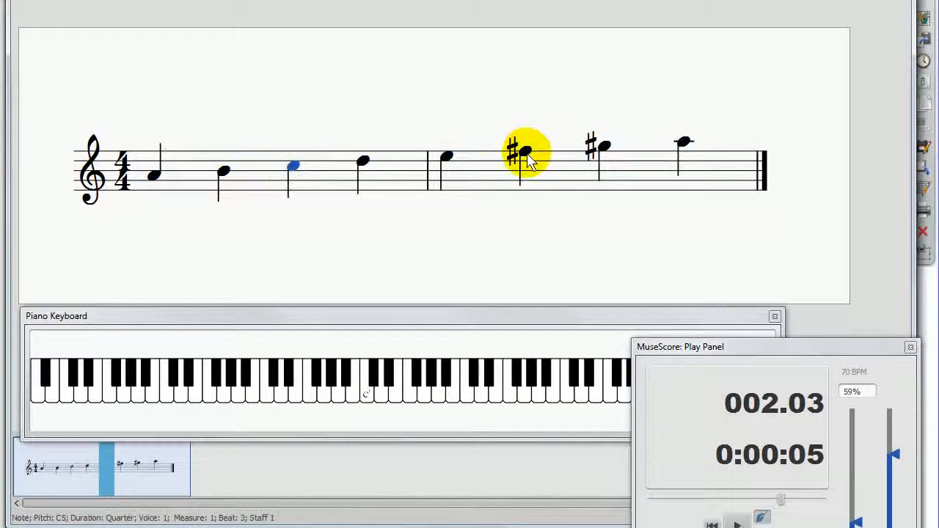
{"action": "left_click", "coordinate": [524, 155]}
{"action": "key", "text": "Down"}
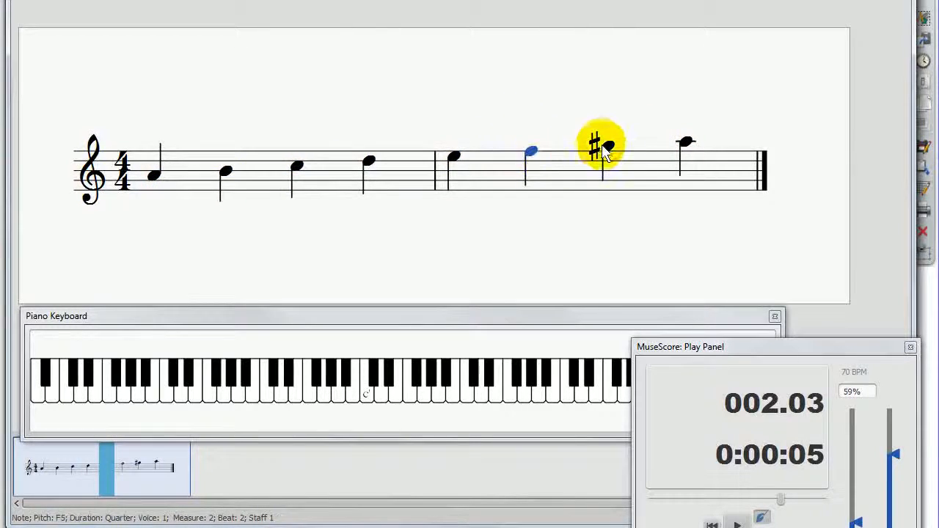
{"action": "left_click", "coordinate": [606, 147]}
{"action": "key", "text": "Up"}
{"action": "key", "text": "Down"}
{"action": "key", "text": "Down"}
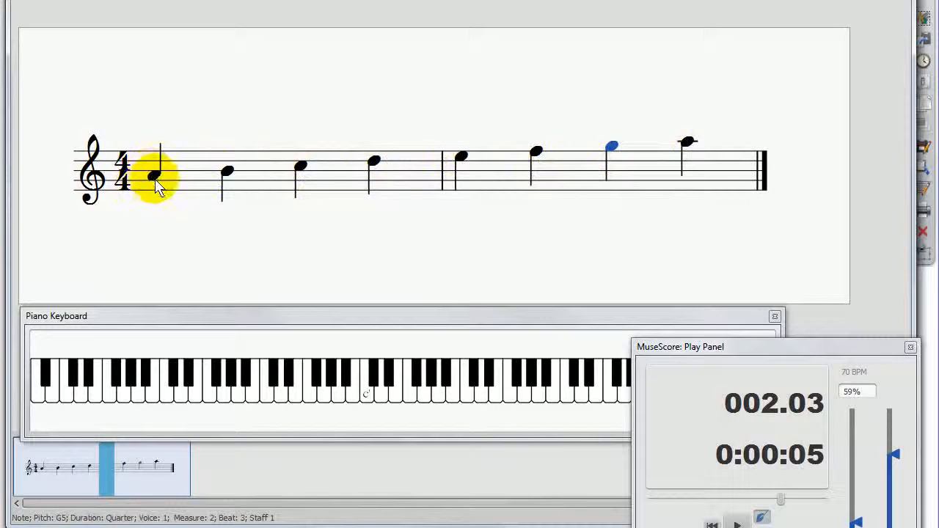
Step: Play back the scale and move the Play Panel down, clear of the Piano Keyboard
{"action": "key", "text": "space"}
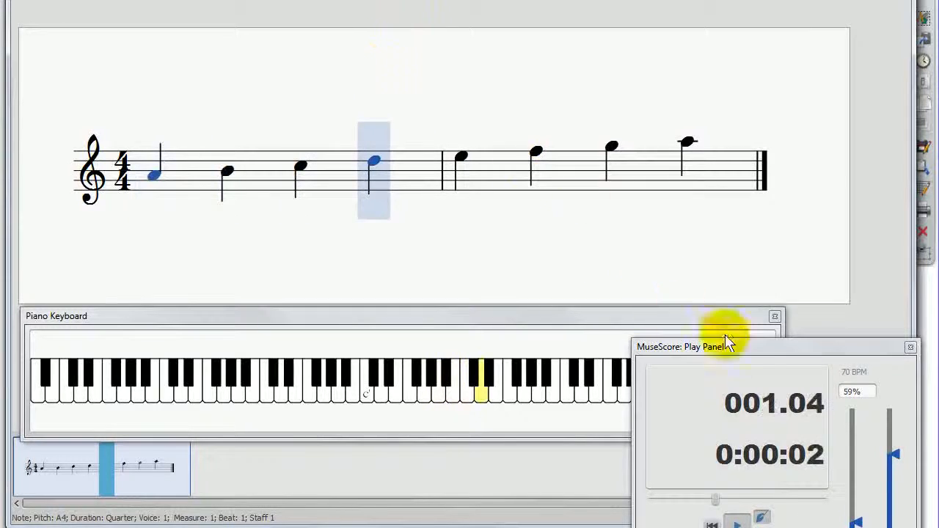
{"action": "left_click_drag", "start_coordinate": [765, 355], "coordinate": [767, 404]}
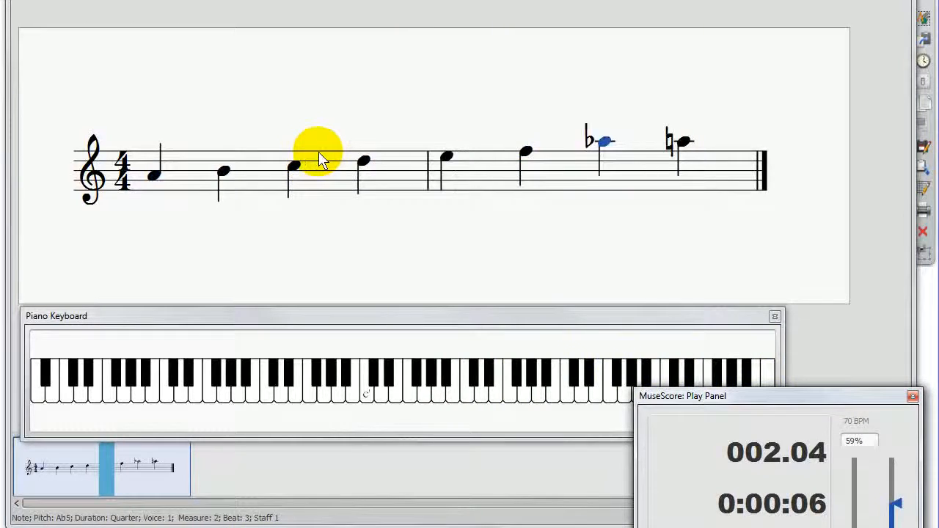
Step: Undo the changes to the G in measure 2, and raise the F in measure 2 and the C in measure 1 by a semitone
{"action": "key", "text": "ctrl+z"}
{"action": "key", "text": "ctrl+z"}
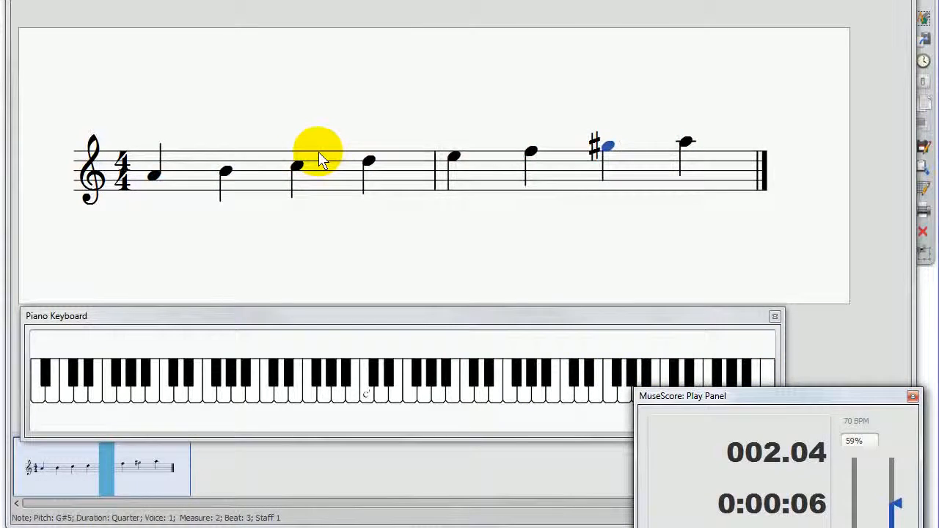
{"action": "key", "text": "Left"}
{"action": "key", "text": "Up"}
{"action": "key", "text": "Left"}
{"action": "key", "text": "Left"}
{"action": "key", "text": "Left"}
{"action": "key", "text": "Up"}
Step: Select the whole score and lower all the notes together by semitones until the scale starts on C4
{"action": "key", "text": "ctrl+a"}
{"action": "key", "text": "Down"}
{"action": "key", "text": "Down"}
{"action": "key", "text": "Down"}
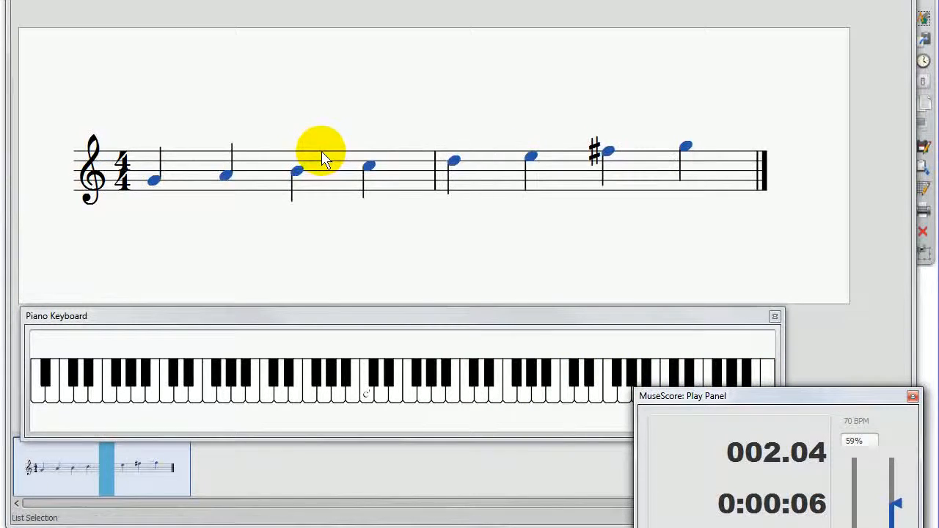
{"action": "key", "text": "Down"}
{"action": "key", "text": "Down"}
{"action": "key", "text": "Down"}
{"action": "key", "text": "Down"}
{"action": "key", "text": "Down"}
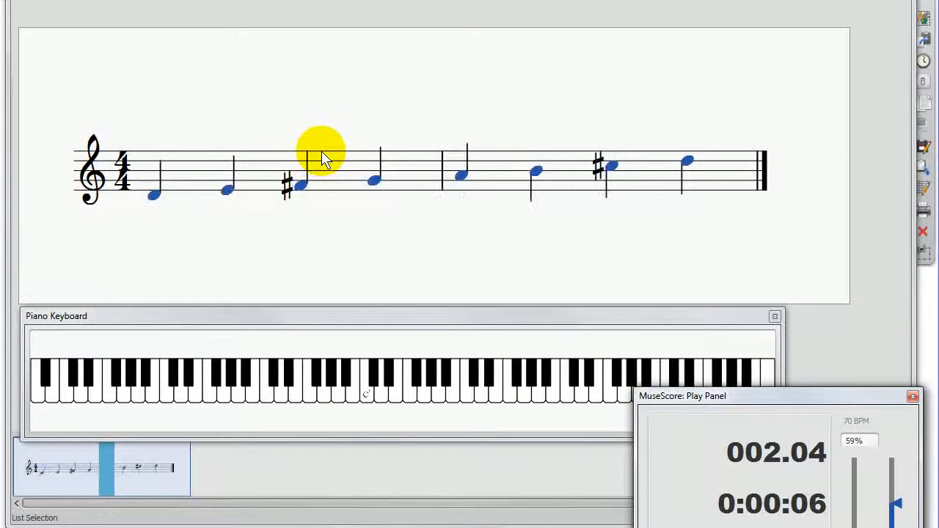
{"action": "key", "text": "Down"}
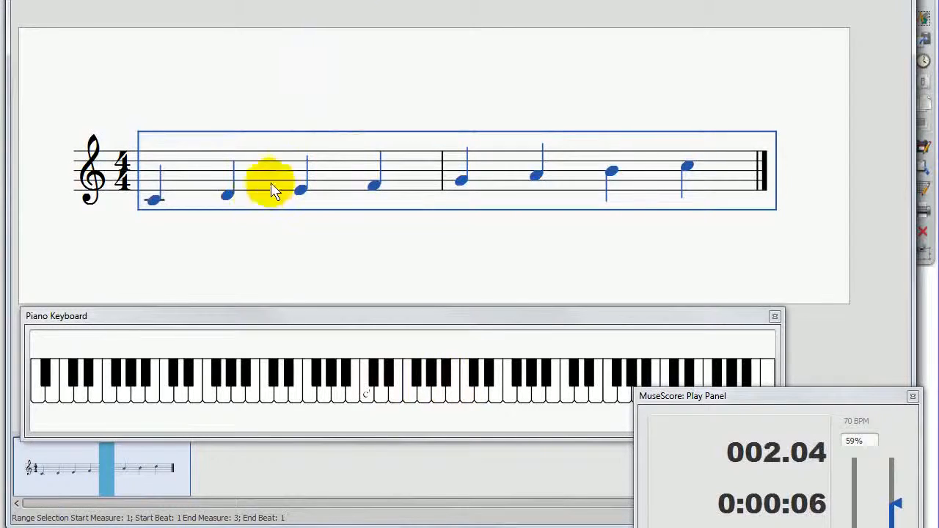
Step: Enter note input at the fourth beat of measure 1 and replace the F4 note with a quarter rest
{"action": "left_click", "coordinate": [232, 194]}
{"action": "left_click", "coordinate": [249, 123]}
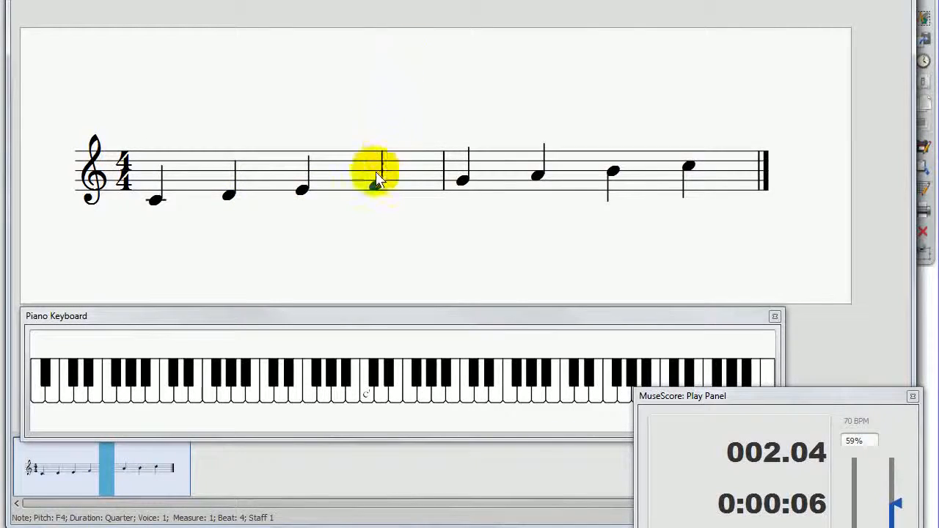
{"action": "key", "text": "n"}
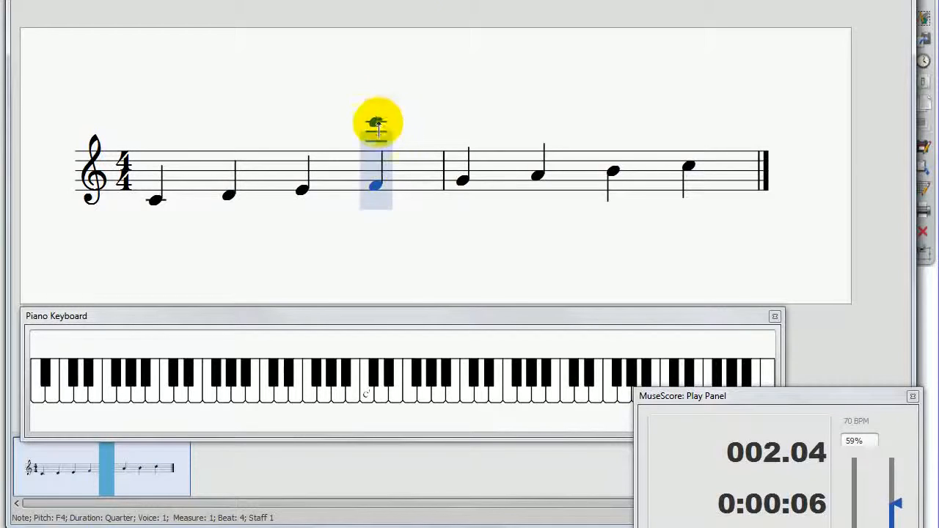
{"action": "left_click", "coordinate": [373, 176]}
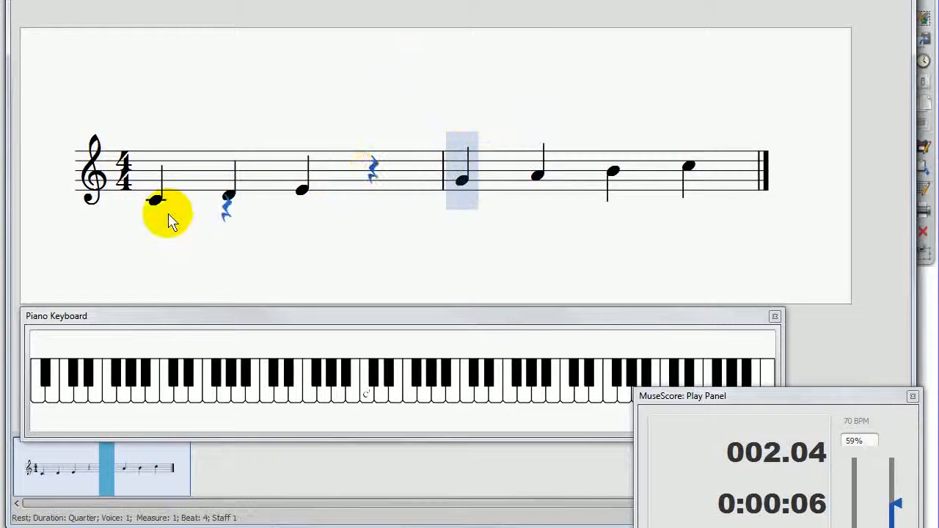
Step: Leave note input and lengthen the E4 on beat 3 of measure 1 to a half note
{"action": "left_click", "coordinate": [368, 169]}
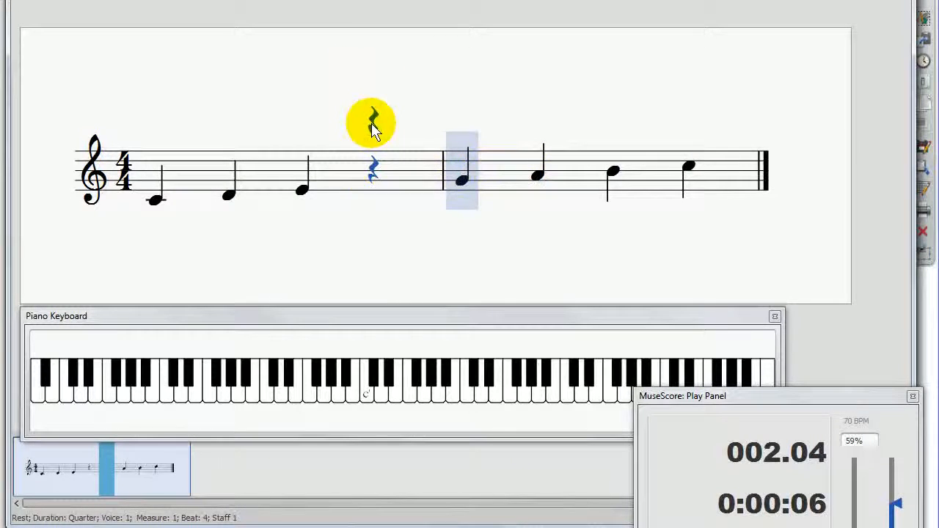
{"action": "key", "text": "Escape"}
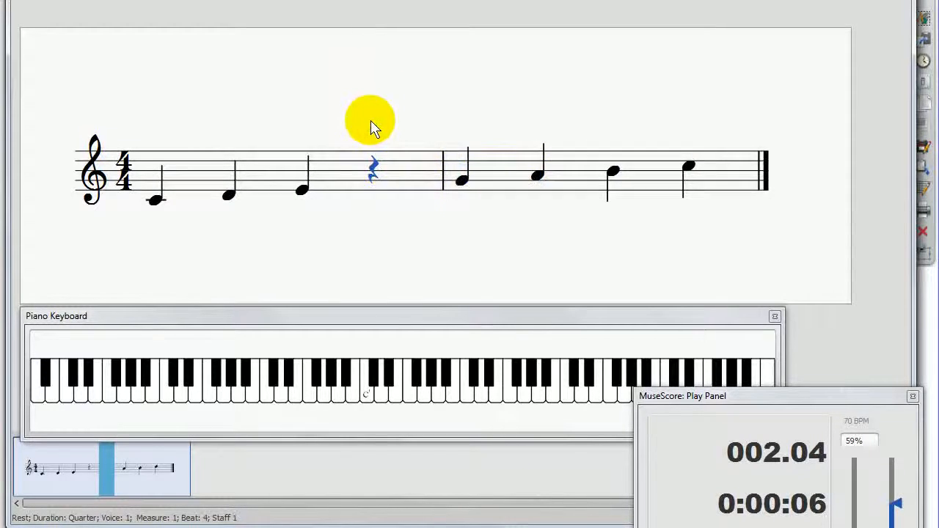
{"action": "left_click", "coordinate": [302, 189]}
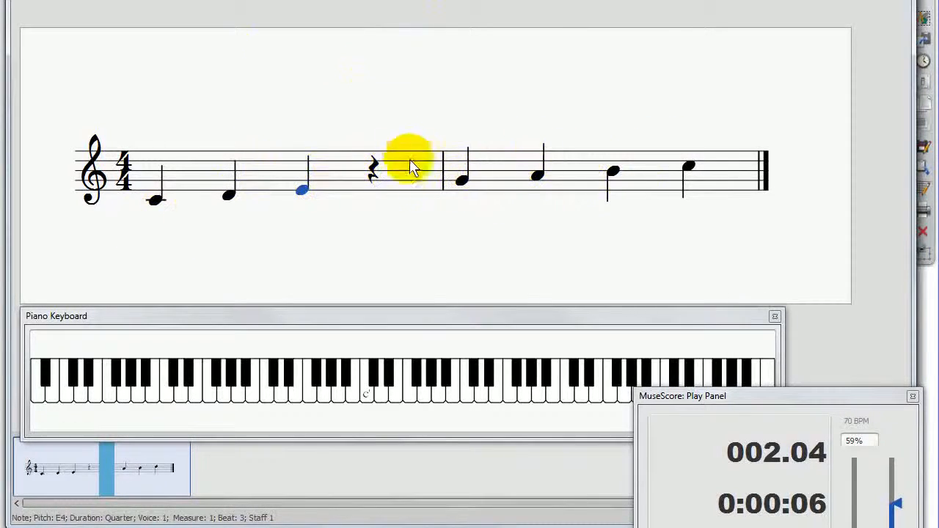
{"action": "left_click", "coordinate": [373, 180]}
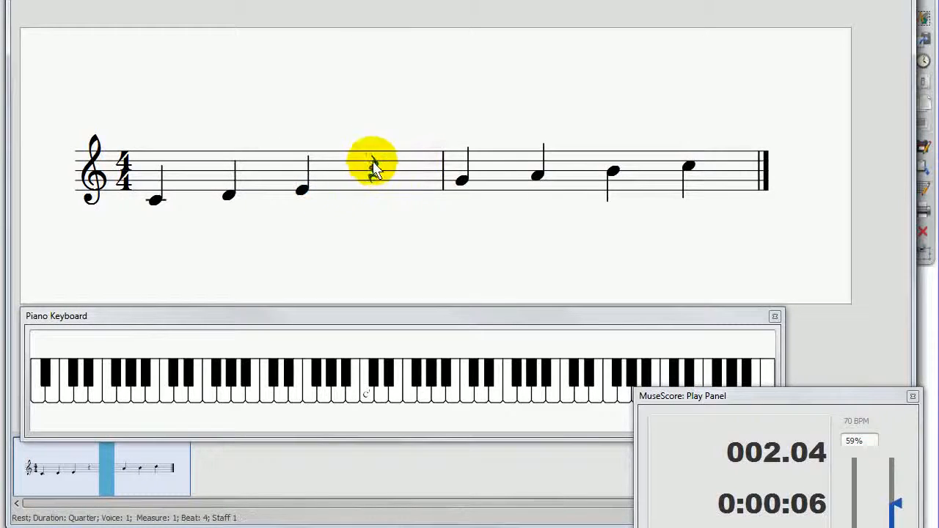
{"action": "left_click", "coordinate": [301, 192]}
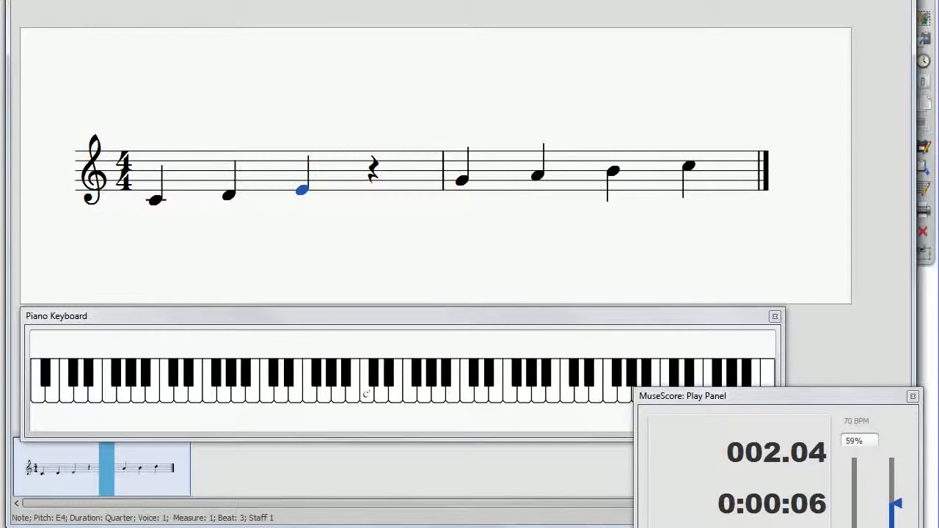
{"action": "key", "text": "6"}
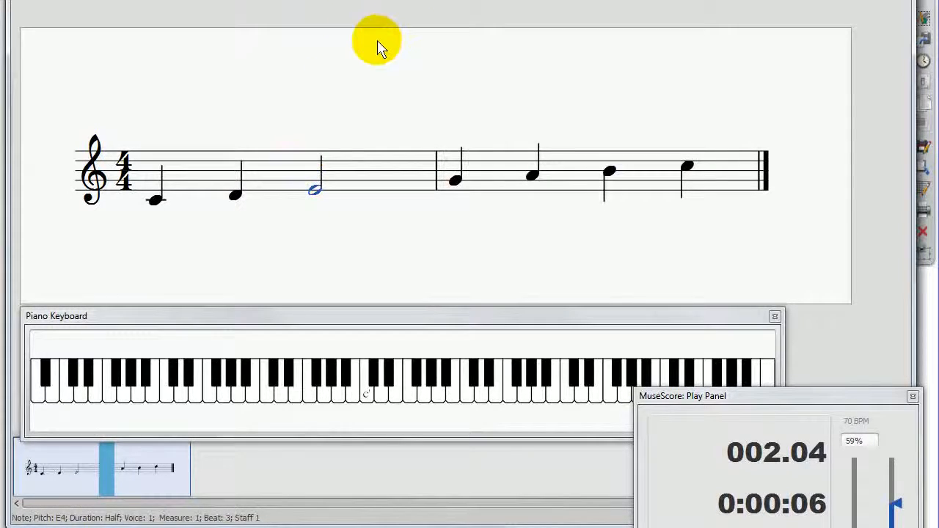
Step: Replace the E4 half note on beat 3 of measure 1 with a half rest
{"action": "key", "text": "n"}
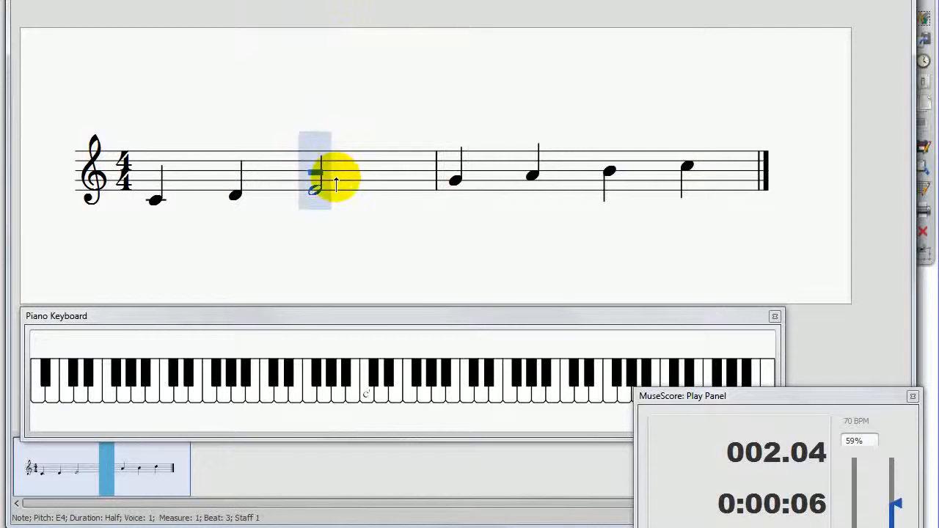
{"action": "key", "text": "0"}
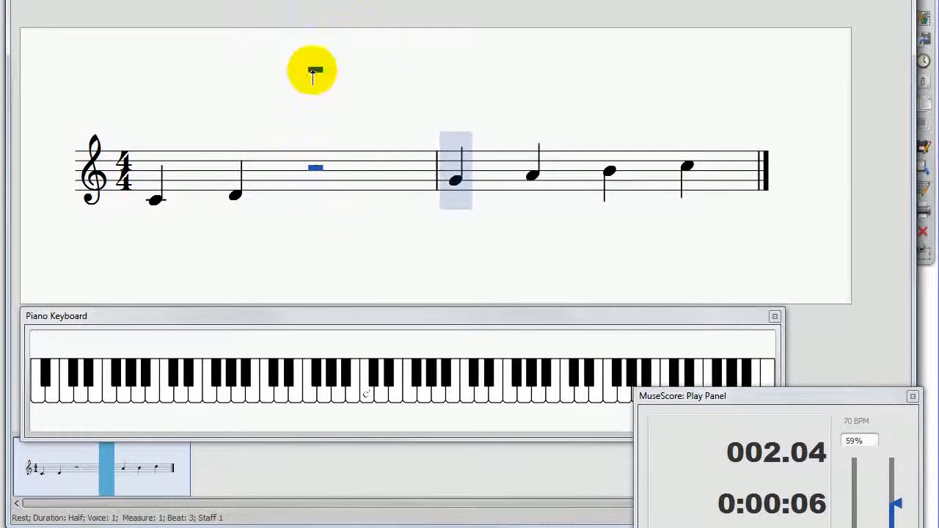
{"action": "key", "text": "Escape"}
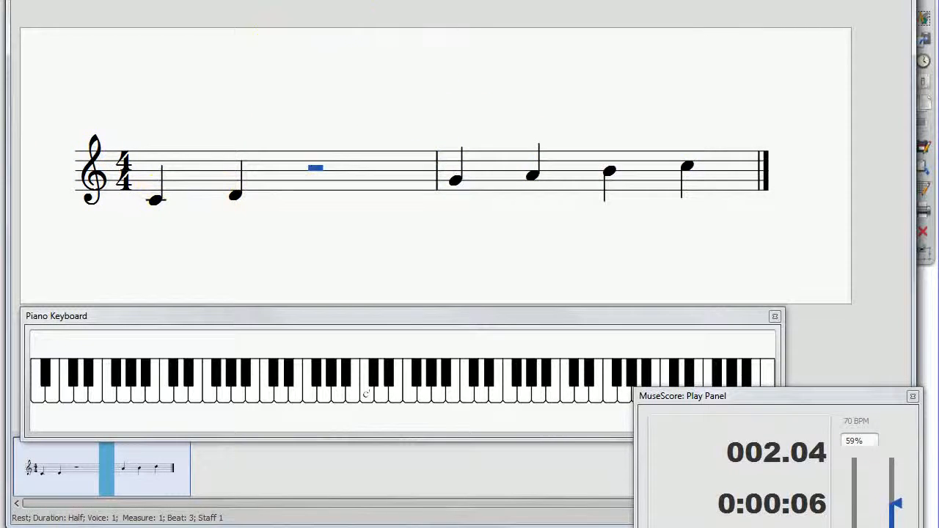
Step: Rewind to the beginning and play back the score with the half rest in measure 1
{"action": "key", "text": "n"}
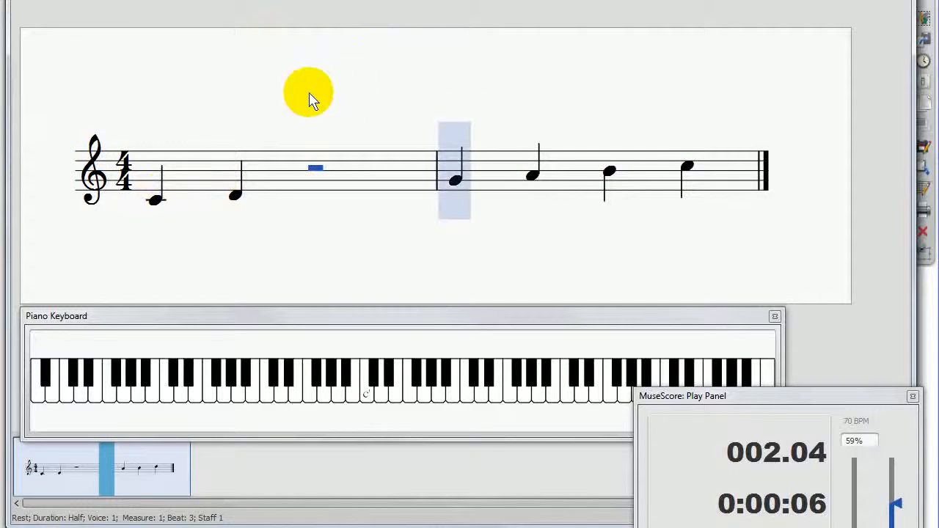
{"action": "key", "text": "Escape"}
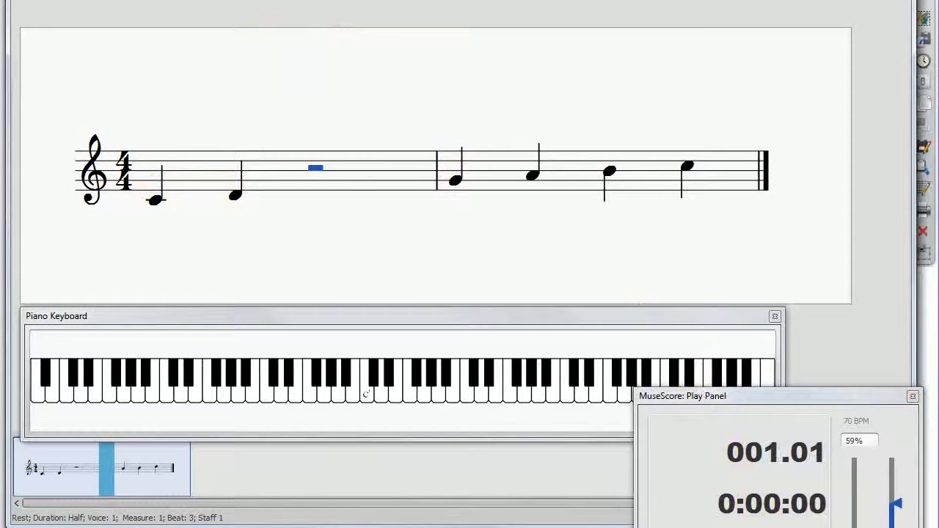
{"action": "key", "text": "n"}
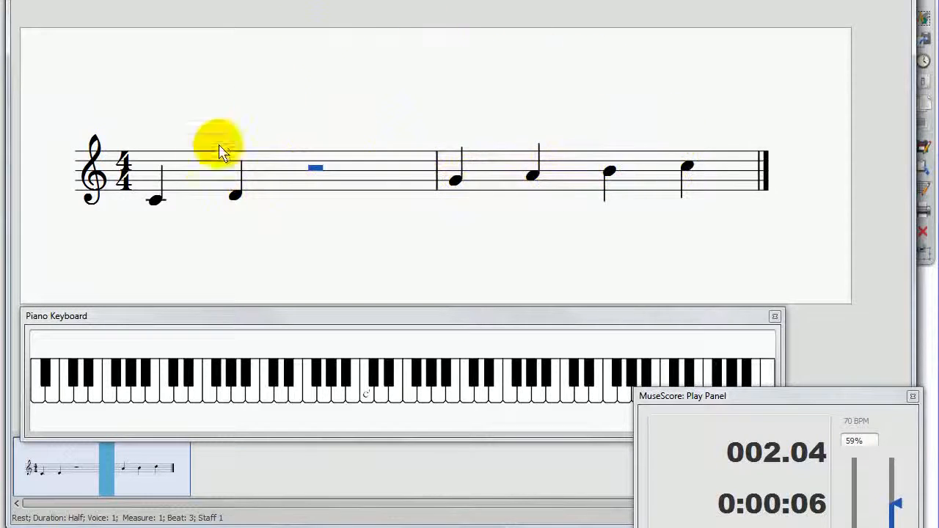
Step: Select beats 1 to 3 of measure 1, play back from the selection, and clear the selection
{"action": "left_click", "coordinate": [152, 200]}
{"action": "left_click", "coordinate": [153, 176]}
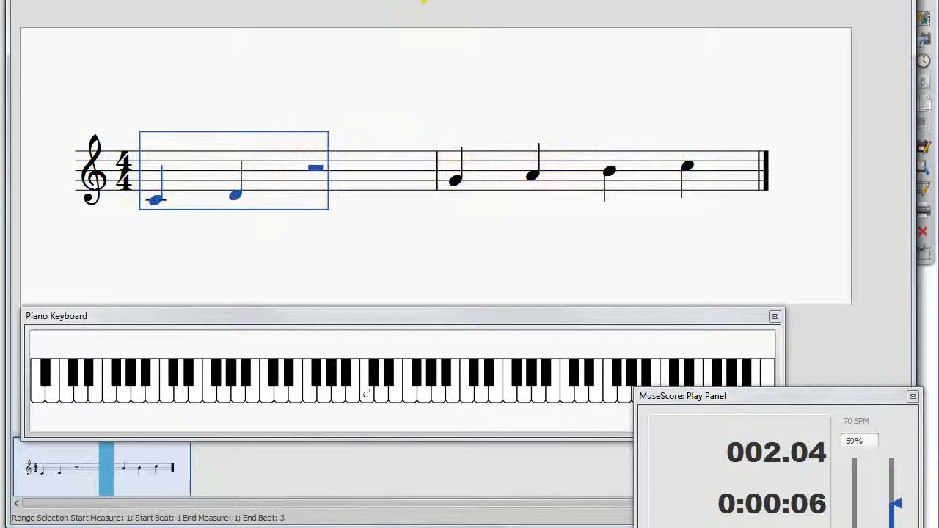
{"action": "key", "text": "n"}
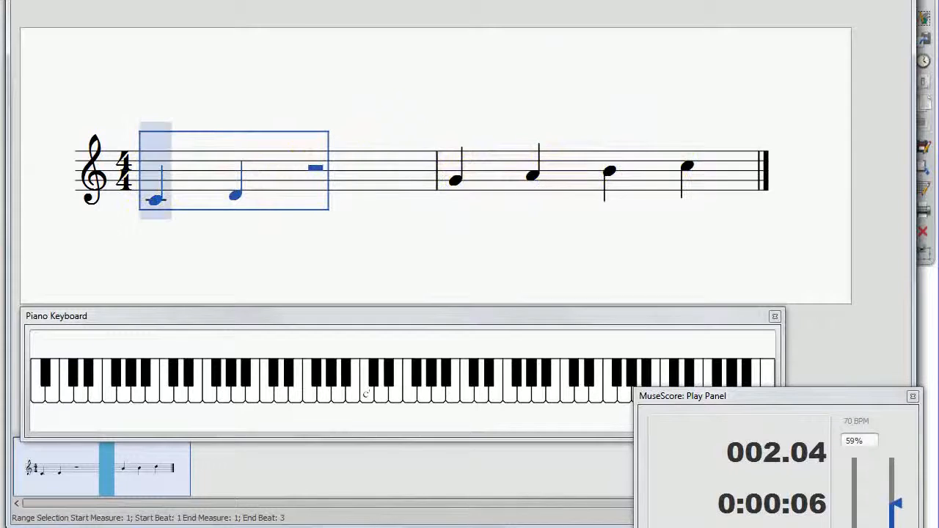
{"action": "left_click", "coordinate": [161, 187]}
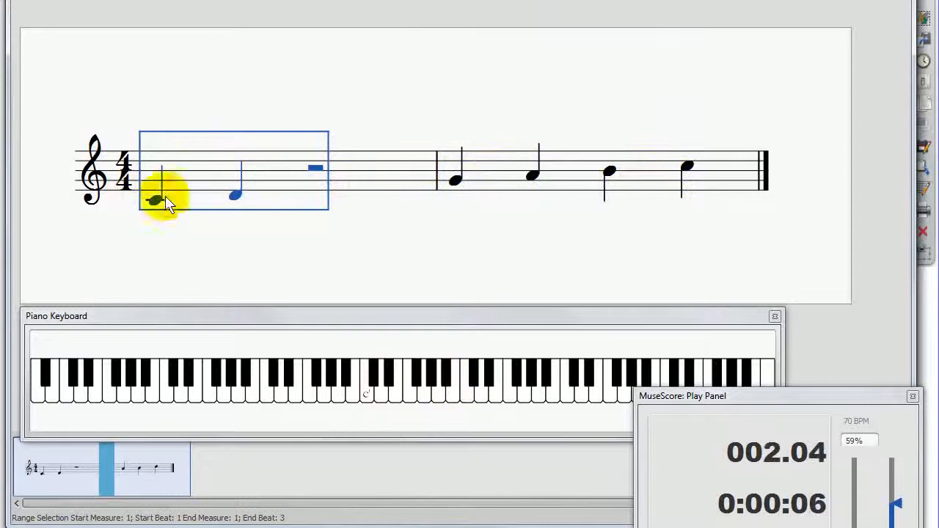
{"action": "left_click", "coordinate": [334, 129]}
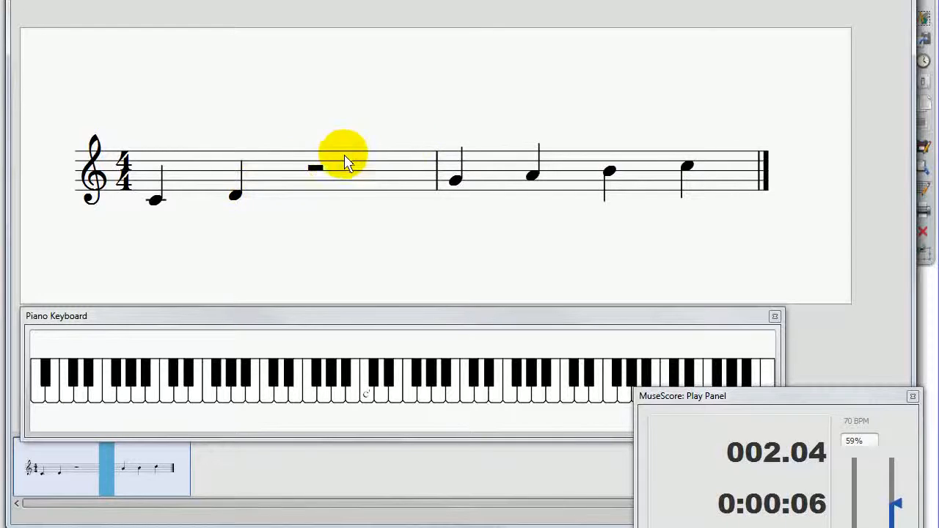
Step: Replace the C4 and D4 in measure 1 and the G4 and A4 in measure 2 with half rests
{"action": "left_click", "coordinate": [272, 182]}
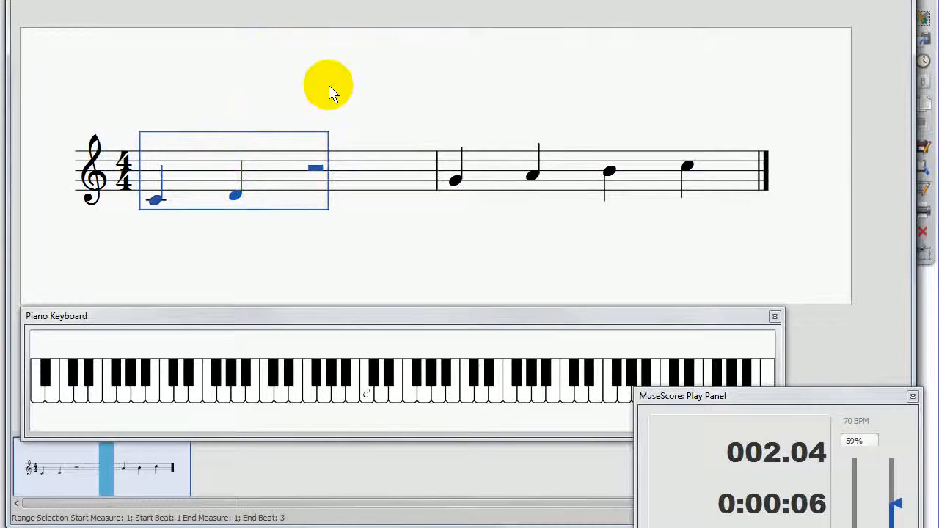
{"action": "key", "text": "n"}
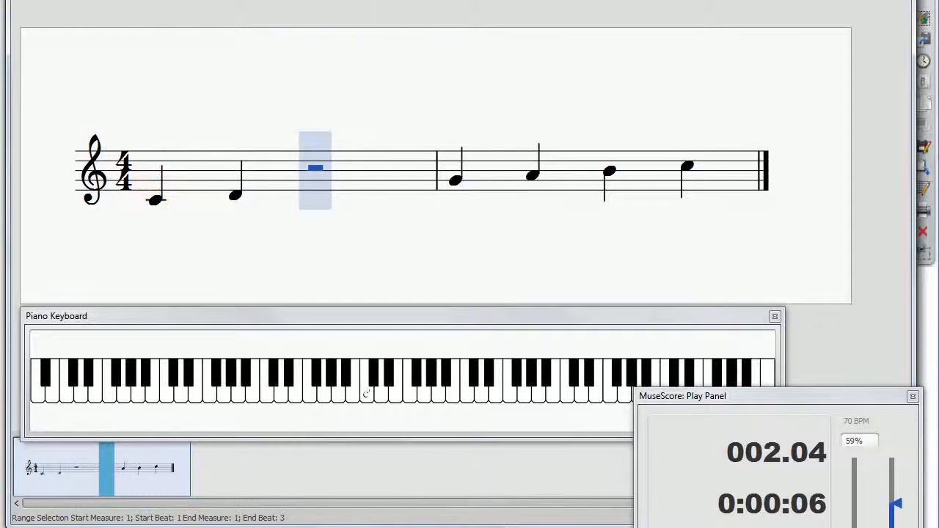
{"action": "left_click", "coordinate": [163, 170]}
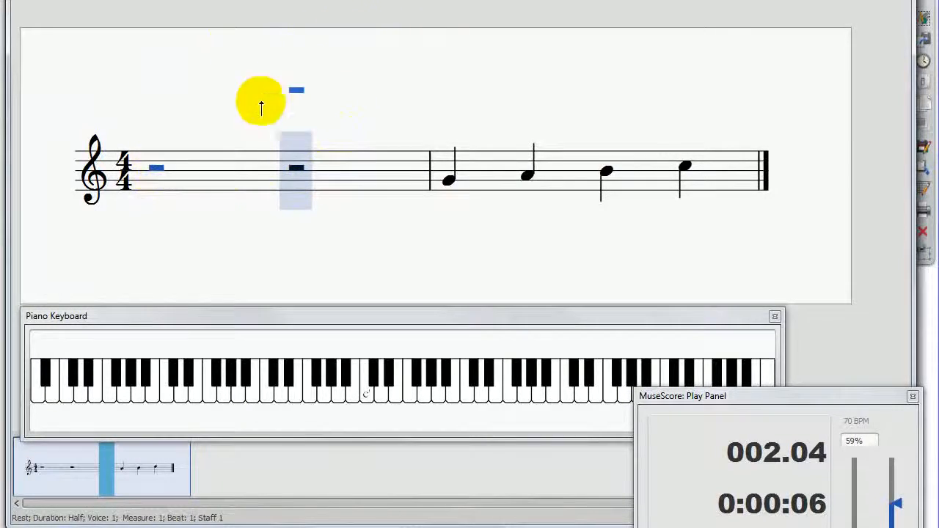
{"action": "left_click", "coordinate": [260, 167]}
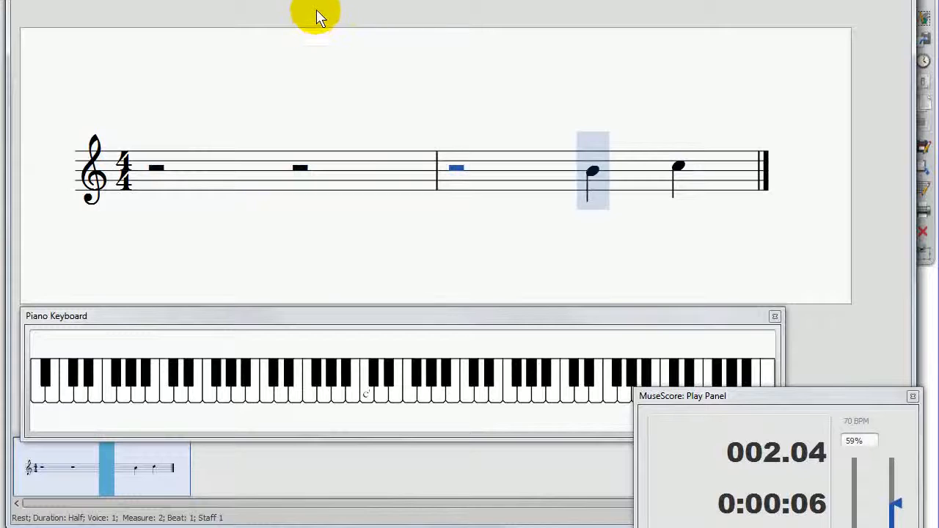
Step: Return to the first beat of measure 1 and change its half rest to a whole rest
{"action": "key", "text": "Left"}
{"action": "key", "text": "Left"}
{"action": "key", "text": "Left"}
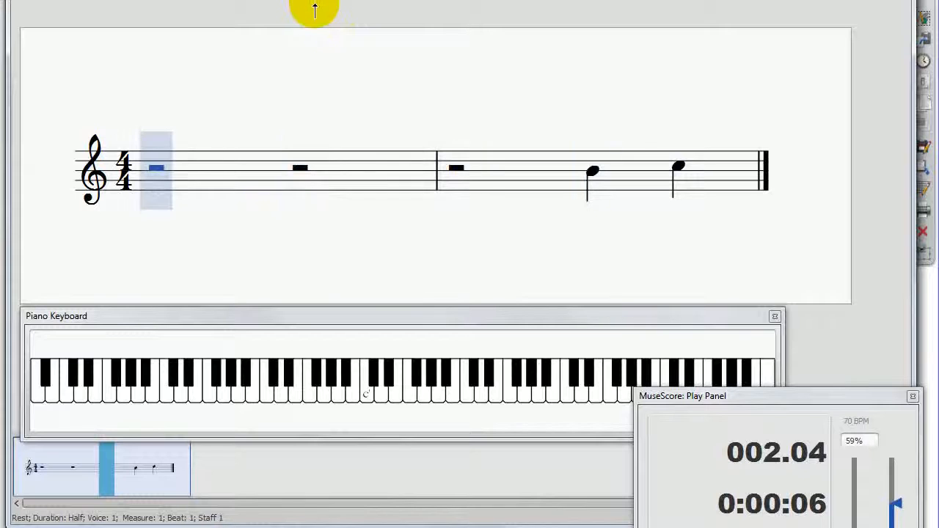
{"action": "key", "text": "Escape"}
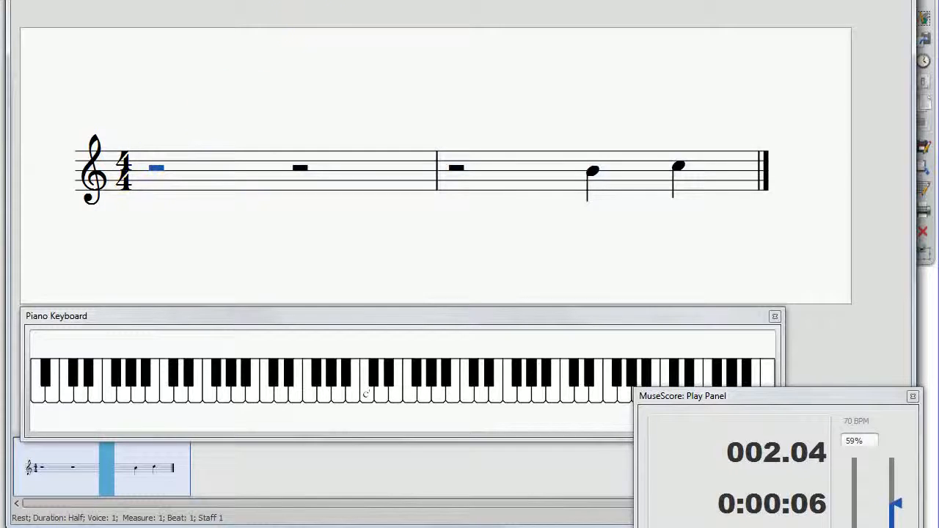
{"action": "key", "text": "7"}
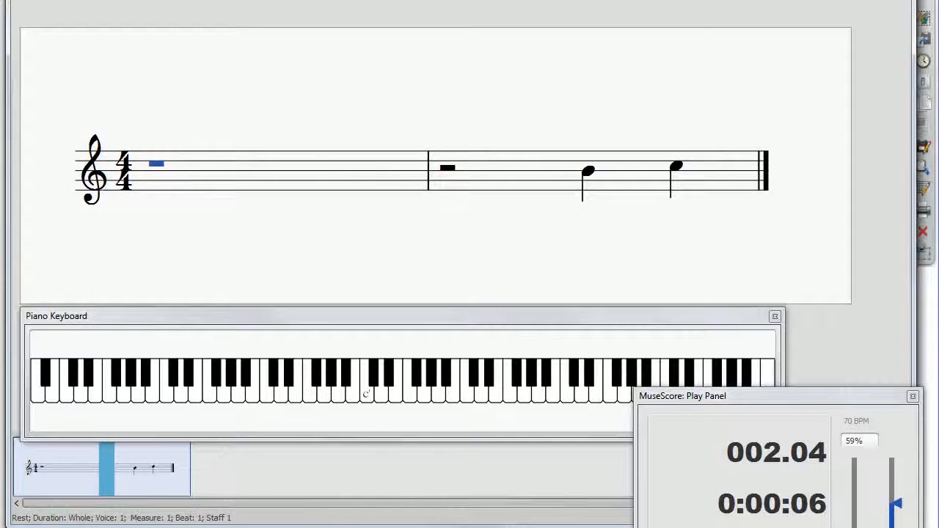
Step: Compare the whole rest in measure 1 with the half rest in measure 2, and inspect the last note
{"action": "left_click", "coordinate": [301, 65]}
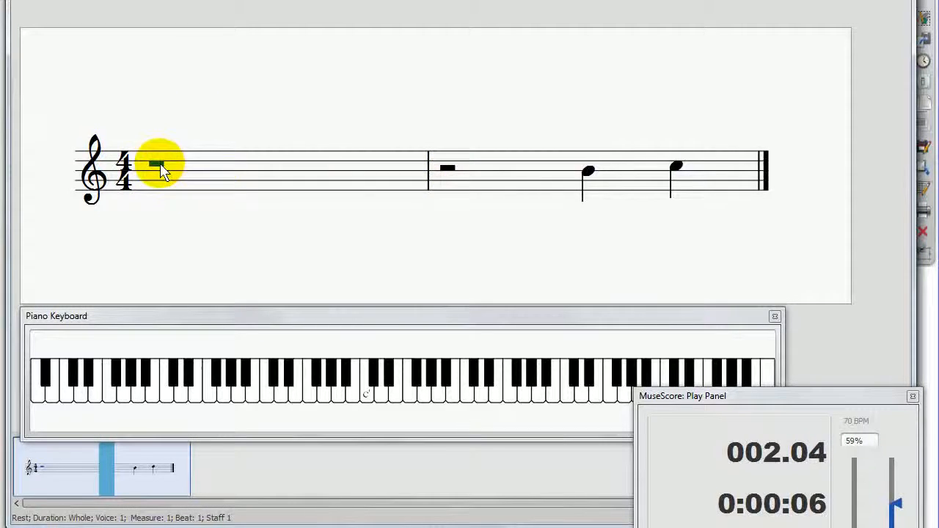
{"action": "left_click", "coordinate": [449, 170]}
{"action": "left_click", "coordinate": [448, 168]}
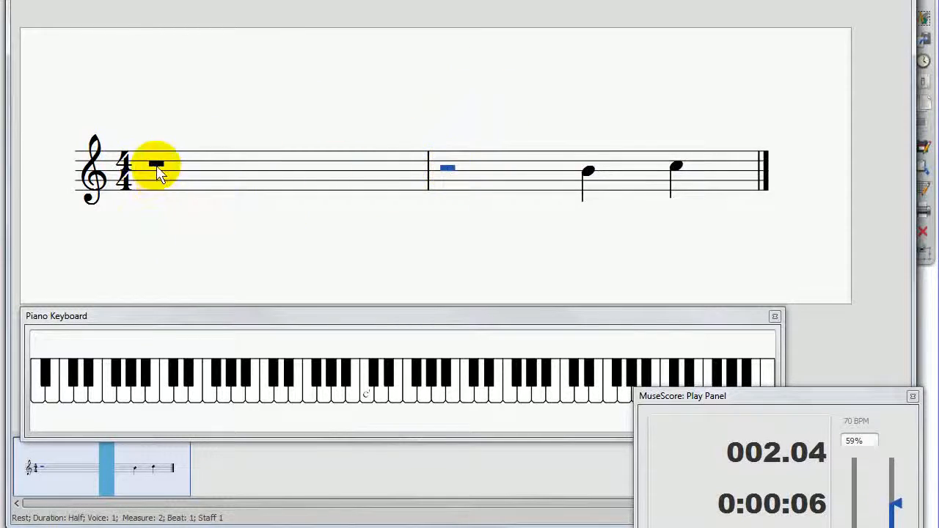
{"action": "left_click", "coordinate": [158, 168]}
{"action": "left_click", "coordinate": [447, 169]}
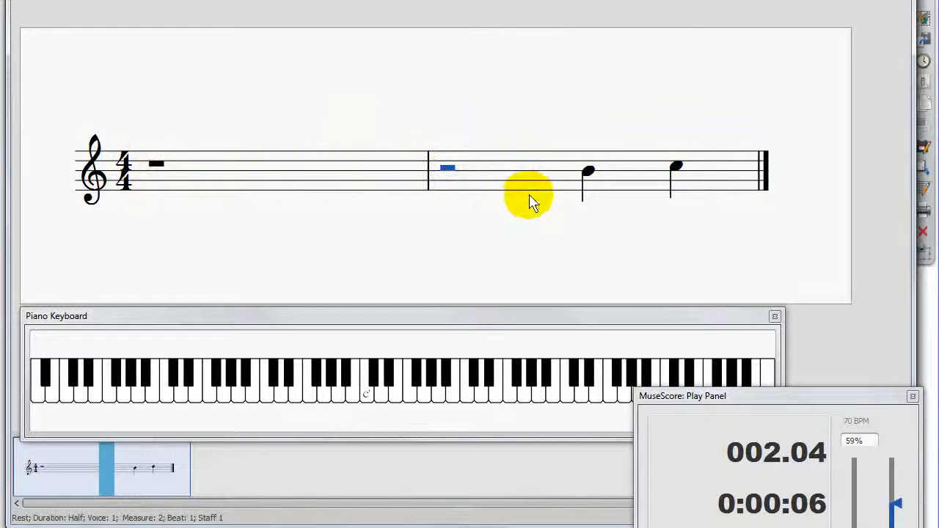
{"action": "left_click", "coordinate": [678, 174]}
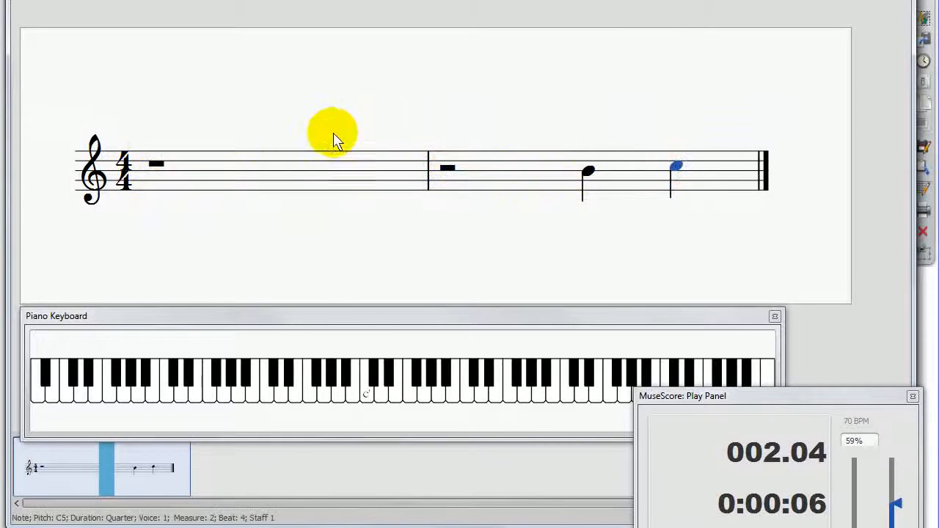
Step: Enter quarter notes D5 on beats 1 and 3 of measure 1 and A4 on beat 1 of measure 2
{"action": "left_click", "coordinate": [189, 187]}
{"action": "left_click", "coordinate": [158, 165]}
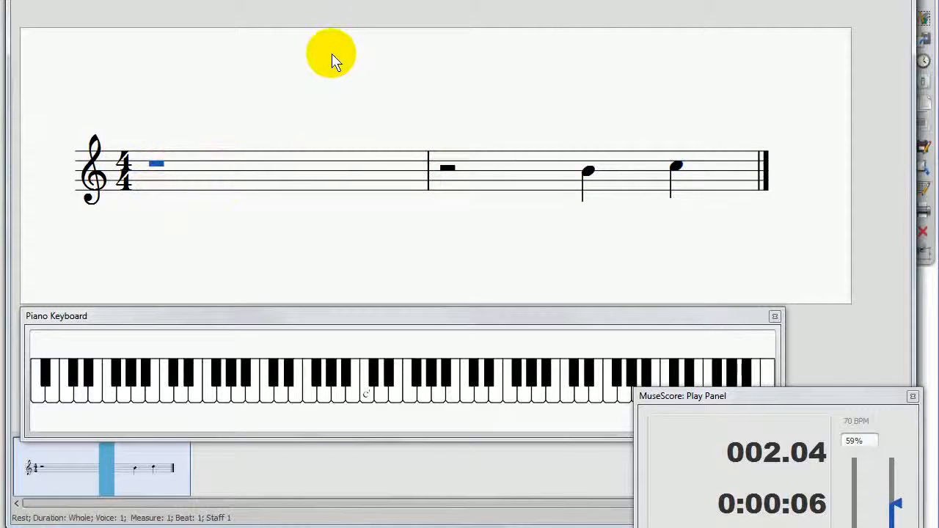
{"action": "key", "text": "n"}
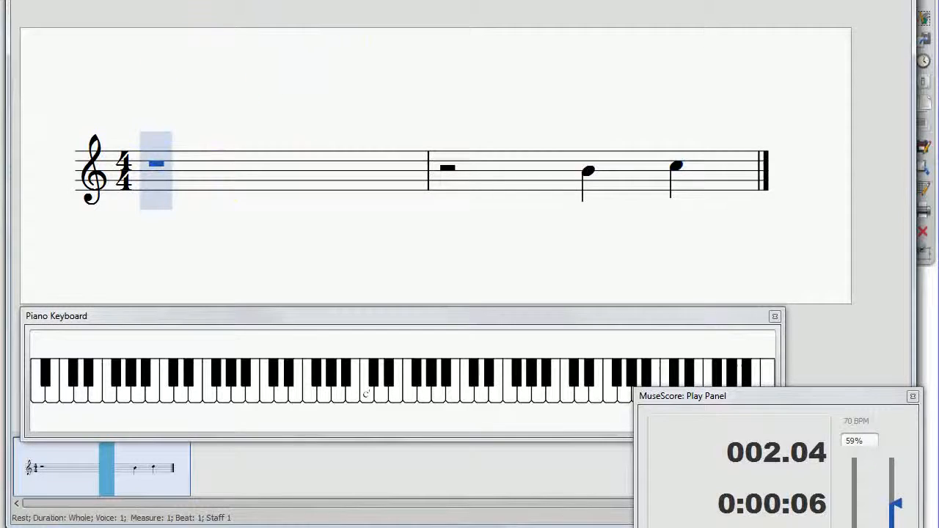
{"action": "left_click", "coordinate": [167, 161]}
{"action": "left_click", "coordinate": [167, 162]}
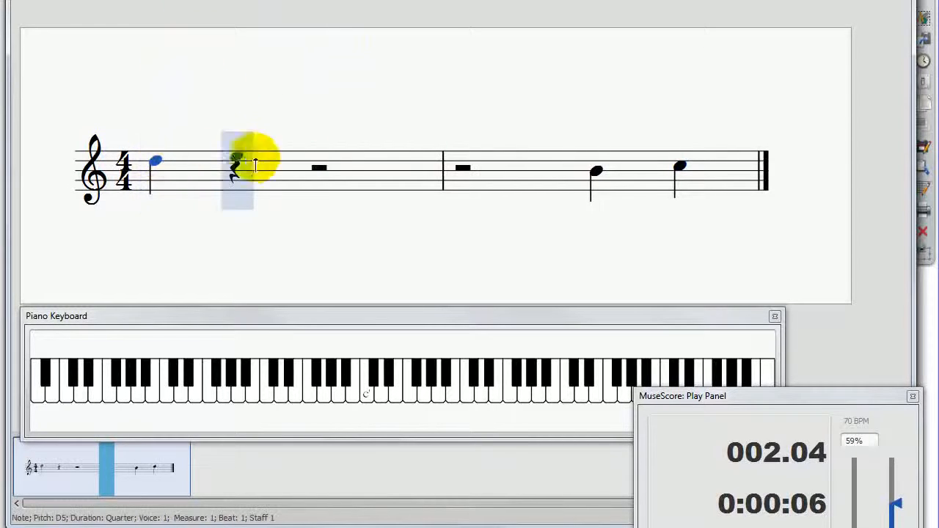
{"action": "left_click", "coordinate": [328, 166]}
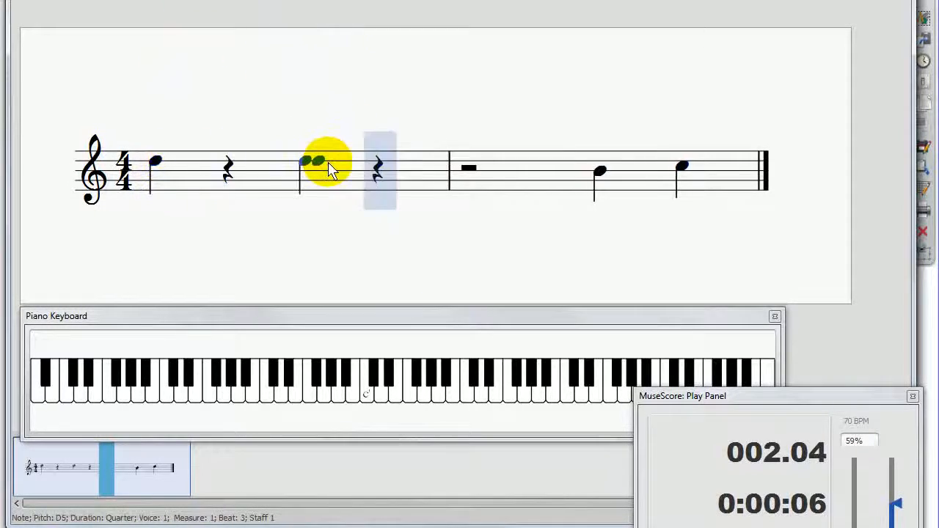
{"action": "left_click", "coordinate": [480, 182]}
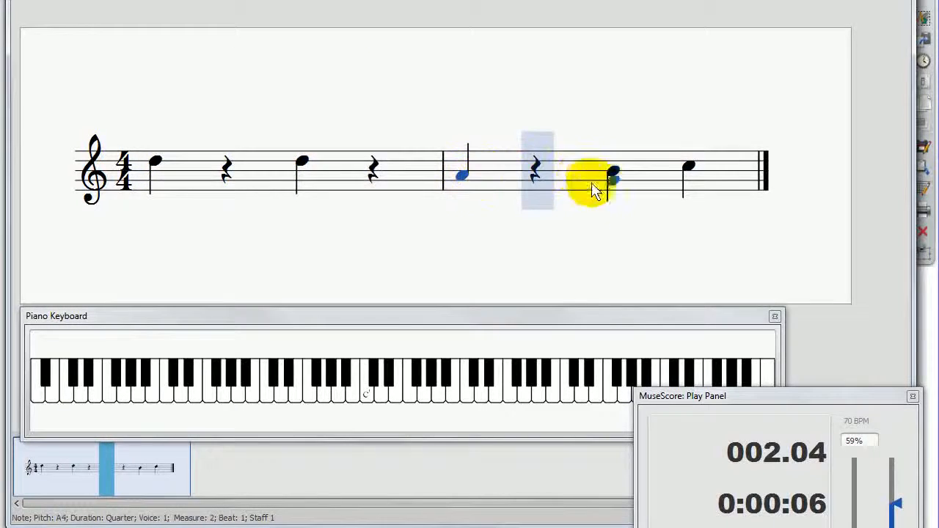
{"action": "key", "text": "Escape"}
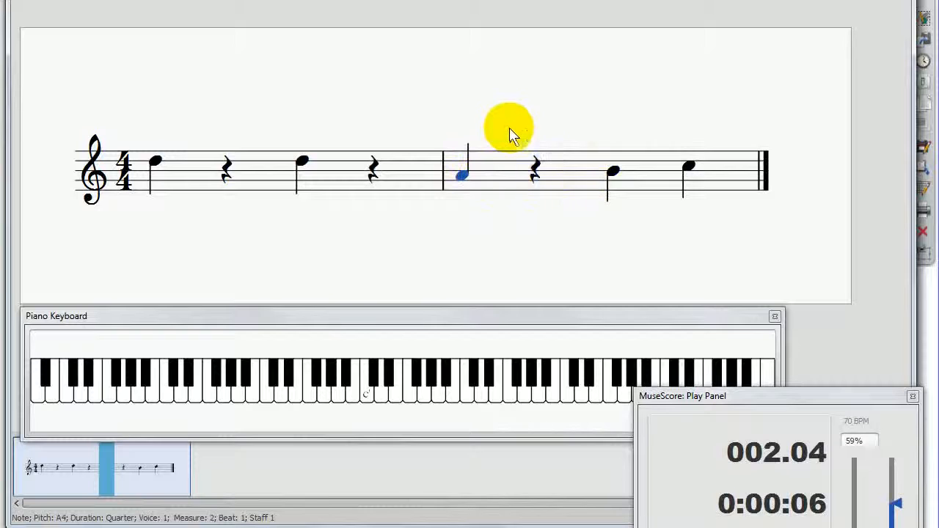
Step: Play back the edited two measures from the beginning
{"action": "left_click", "coordinate": [247, 94]}
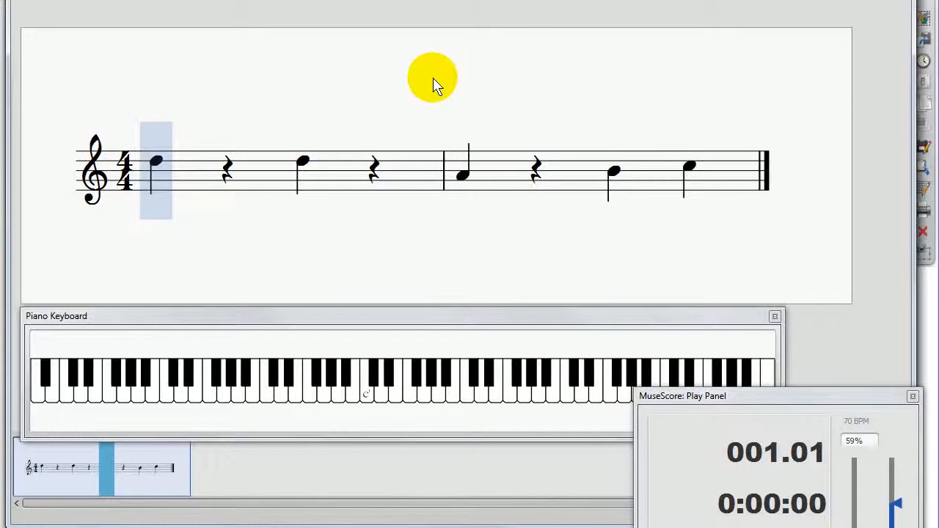
{"action": "key", "text": "space"}
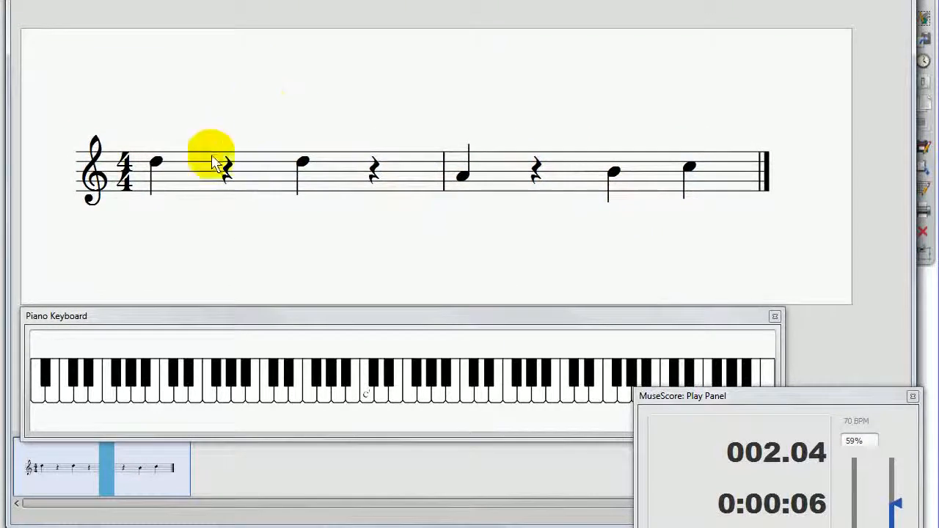
Step: Lower the measure 1 notes on beats 1 and 3 to F4 and A4, and play the score from the beginning
{"action": "left_click_drag", "start_coordinate": [160, 158], "coordinate": [158, 184]}
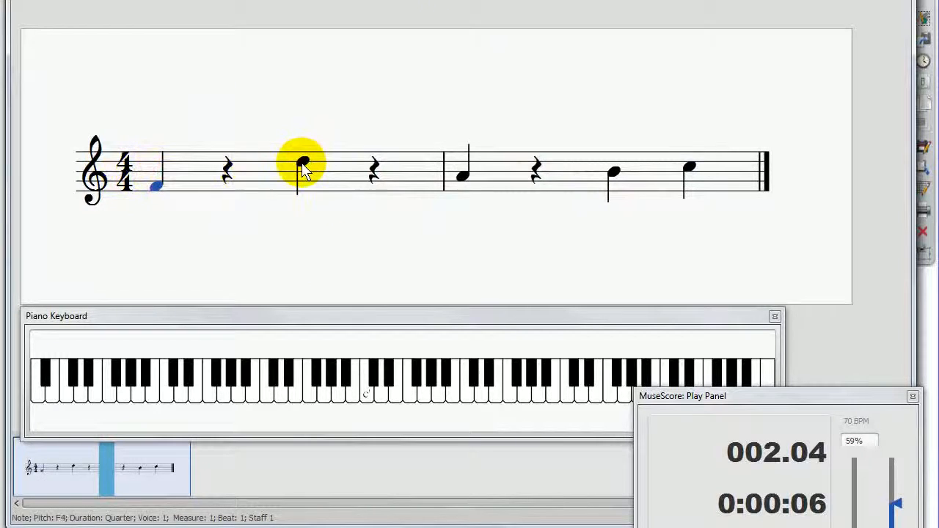
{"action": "left_click_drag", "start_coordinate": [301, 162], "coordinate": [301, 176]}
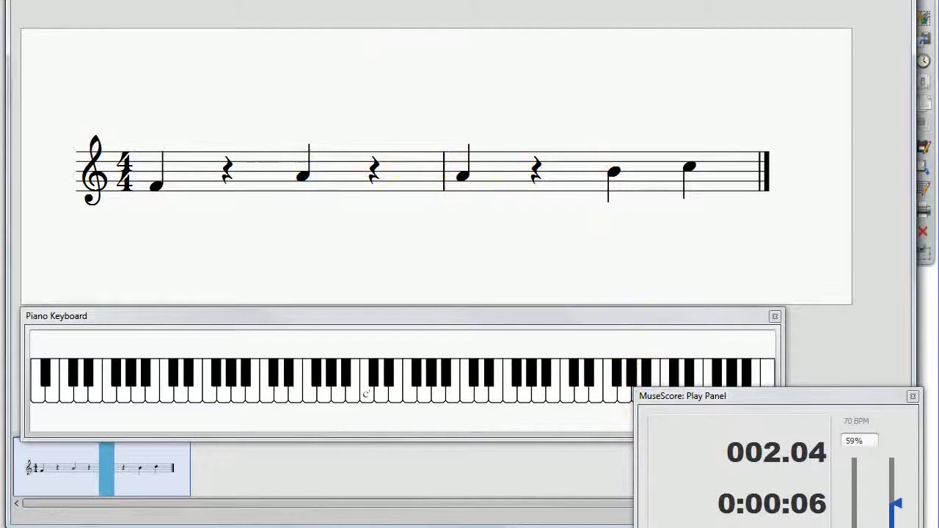
{"action": "left_click", "coordinate": [676, 527]}
{"action": "left_click", "coordinate": [423, 0]}
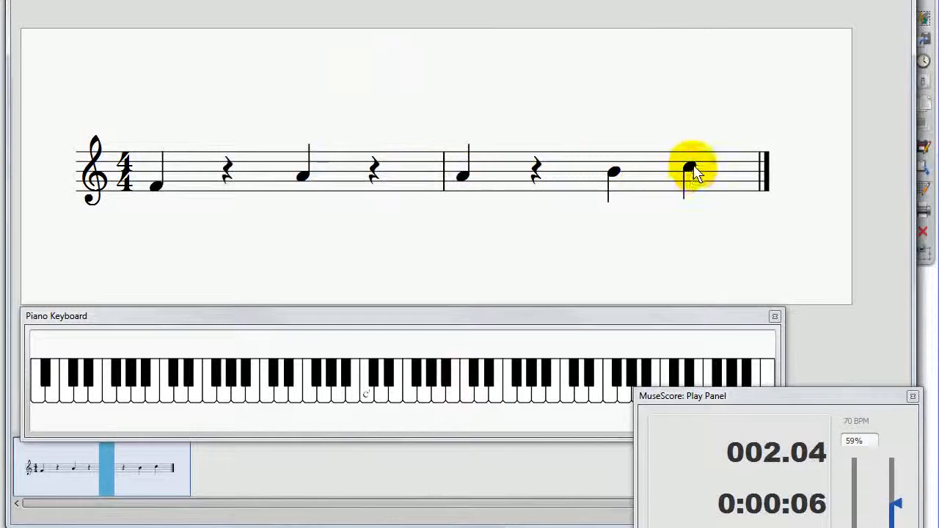
Step: Change the measure 2 notes on beats 3 and 4 to C5 and F4, and play the score from the beginning
{"action": "left_click_drag", "start_coordinate": [695, 174], "coordinate": [696, 196]}
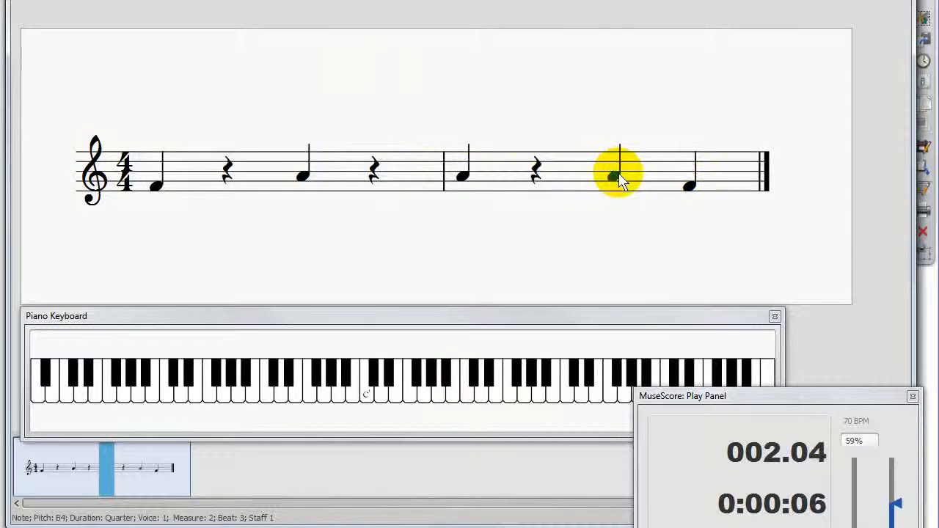
{"action": "key", "text": "Up"}
{"action": "left_click", "coordinate": [687, 187]}
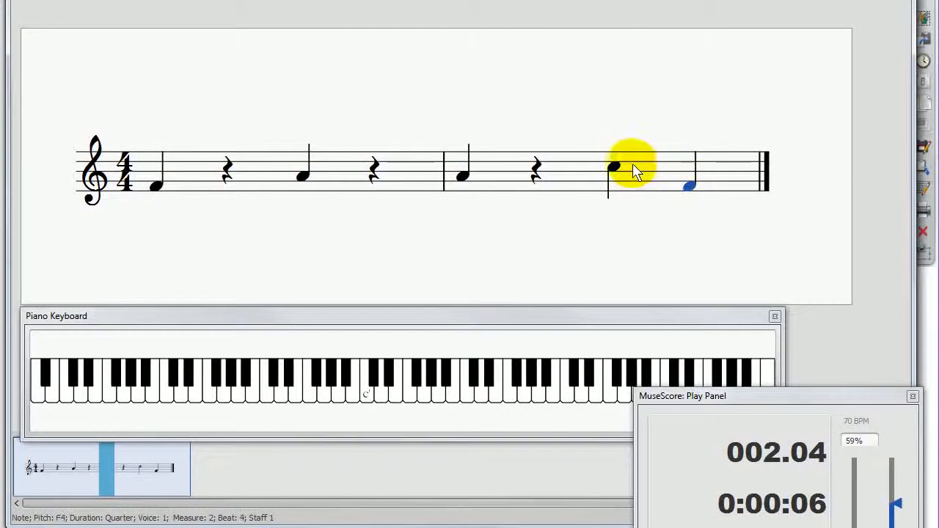
{"action": "left_click", "coordinate": [614, 168]}
{"action": "left_click", "coordinate": [396, 97]}
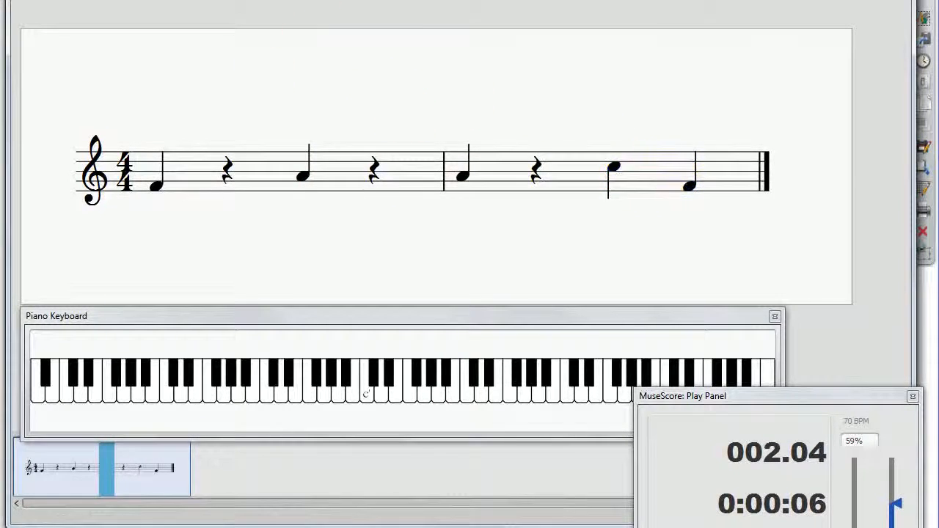
{"action": "left_click", "coordinate": [718, 517]}
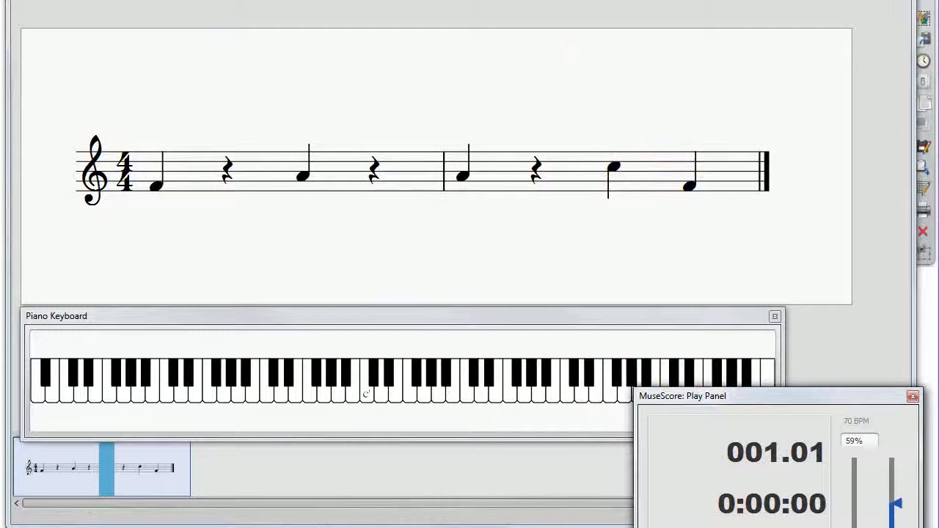
{"action": "left_click", "coordinate": [506, 1]}
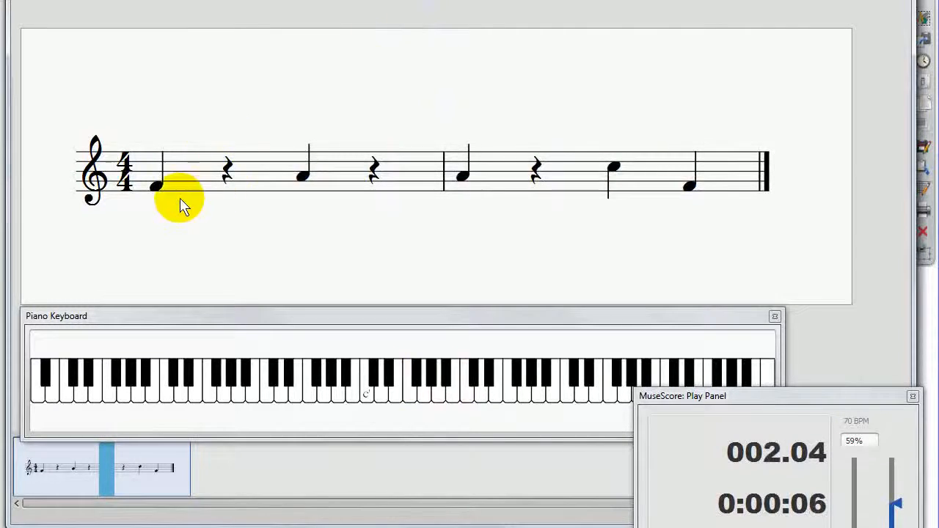
Step: Compare the contents of measures 1 and 2 by selecting each measure, and clear the selection
{"action": "left_click", "coordinate": [463, 179]}
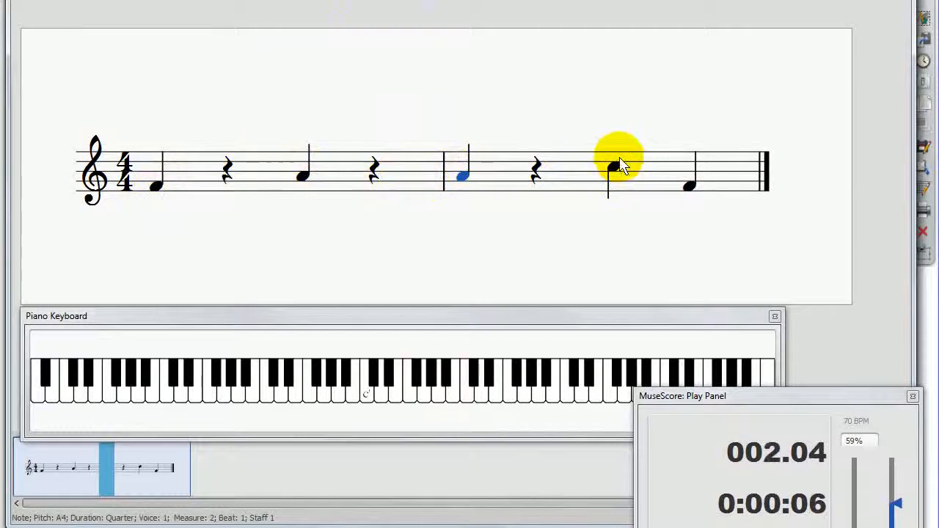
{"action": "left_click", "coordinate": [583, 183]}
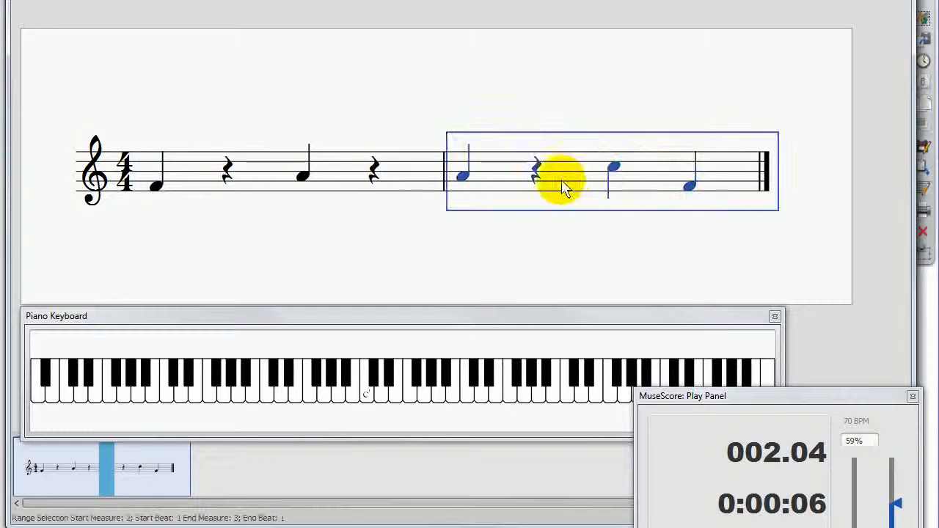
{"action": "left_click", "coordinate": [249, 179]}
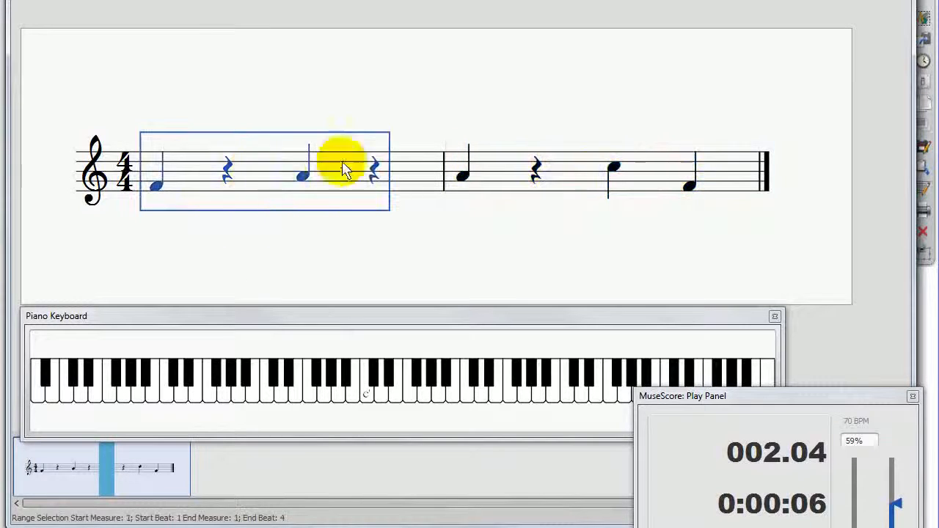
{"action": "left_click", "coordinate": [517, 173]}
{"action": "left_click", "coordinate": [297, 190]}
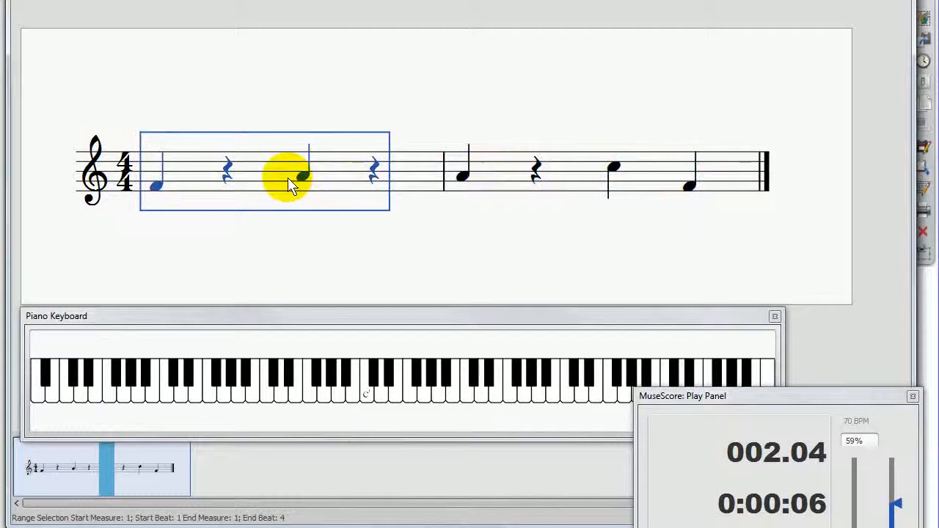
{"action": "left_click", "coordinate": [216, 245]}
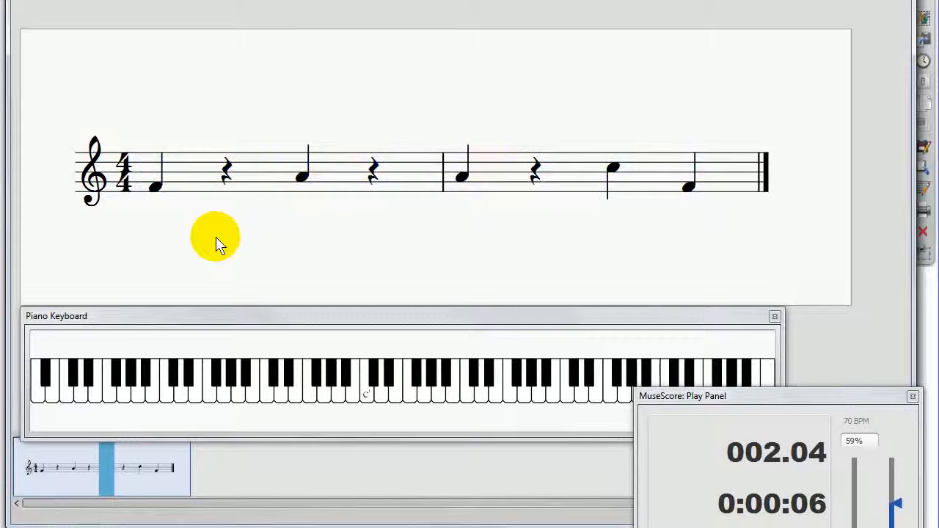
Step: Sound the notes of both measures one by one in order, and compare the first note with the last two
{"action": "left_click", "coordinate": [154, 187]}
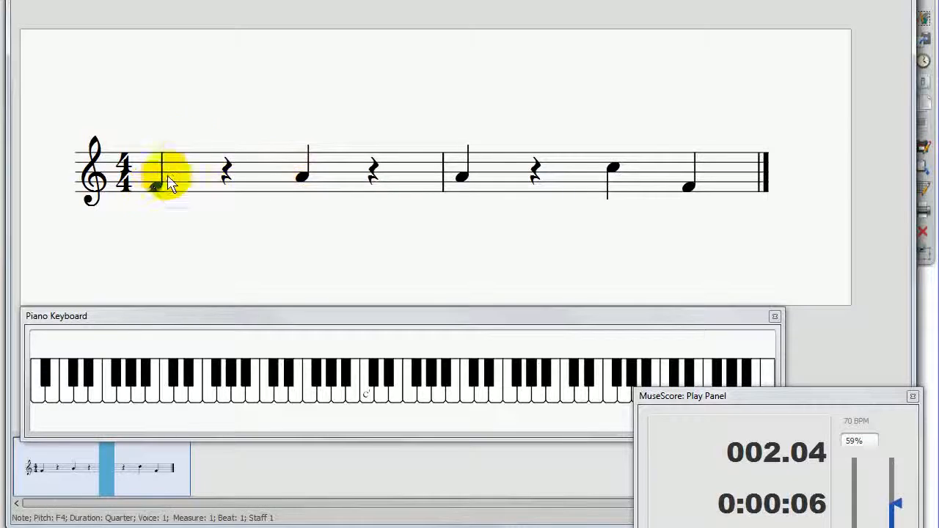
{"action": "left_click", "coordinate": [303, 176]}
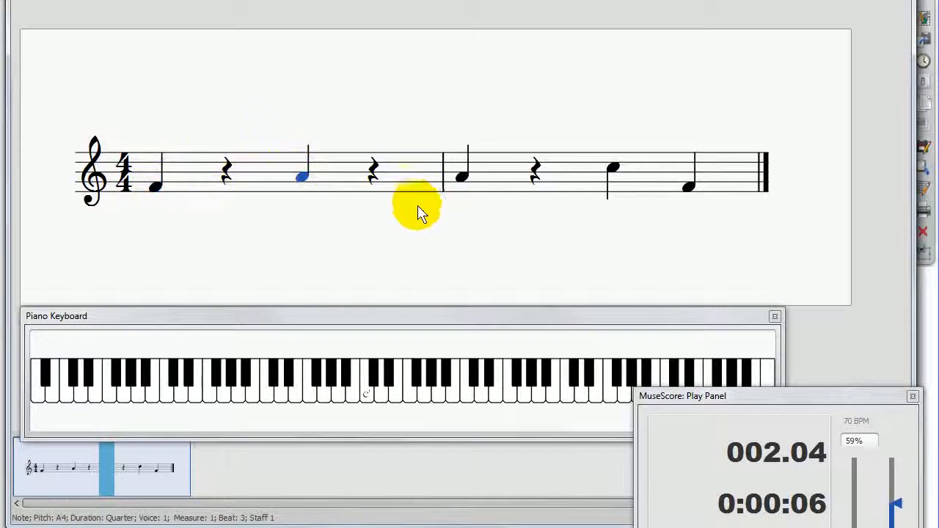
{"action": "left_click", "coordinate": [610, 171]}
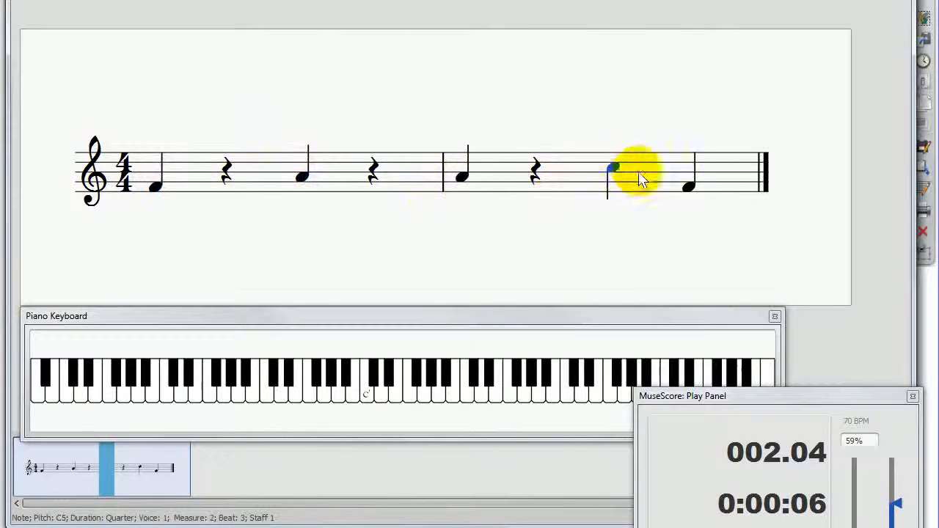
{"action": "left_click", "coordinate": [691, 189]}
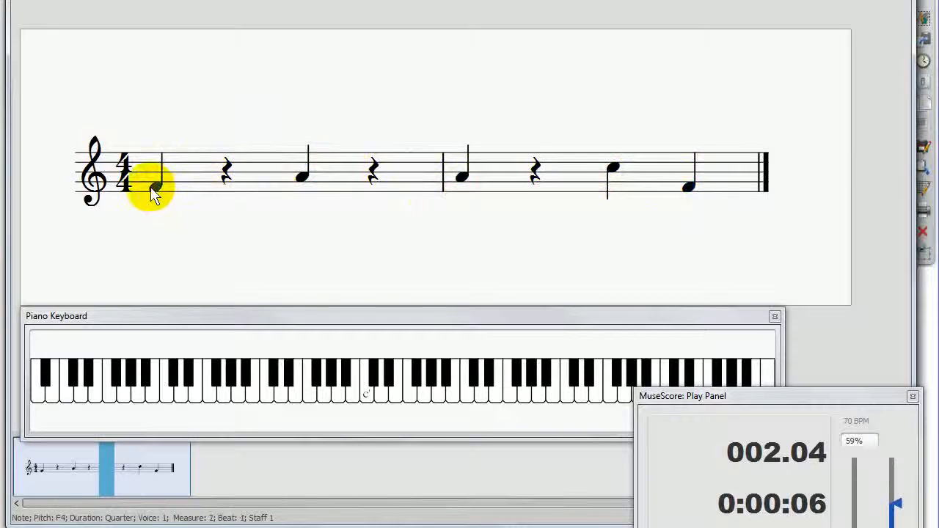
{"action": "left_click", "coordinate": [173, 192]}
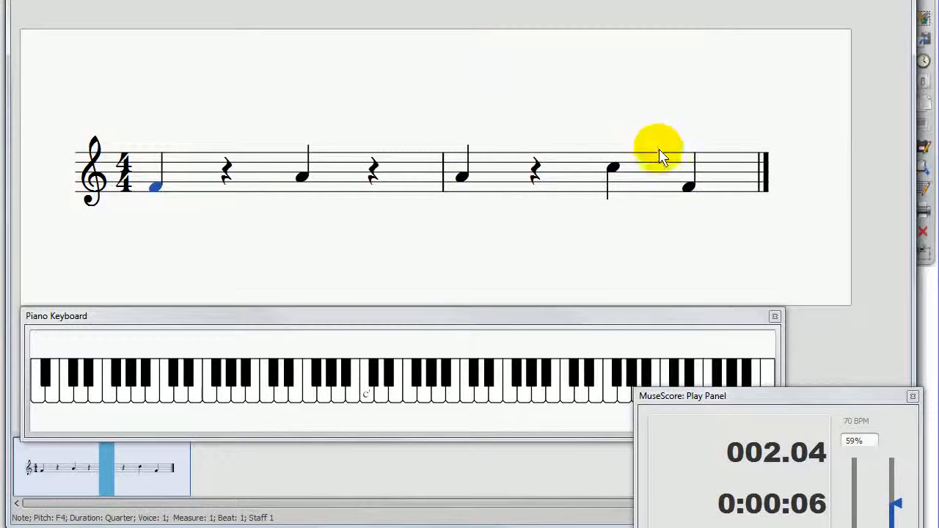
{"action": "left_click", "coordinate": [613, 168]}
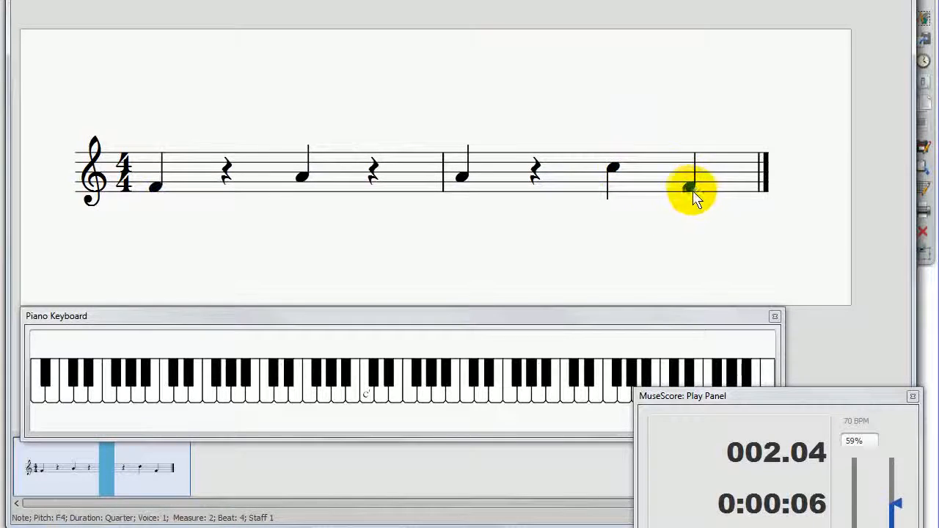
Step: Sound all the notes in sequence again, and alternate between the beat 3 and beat 4 notes of measure 2
{"action": "left_click", "coordinate": [155, 186]}
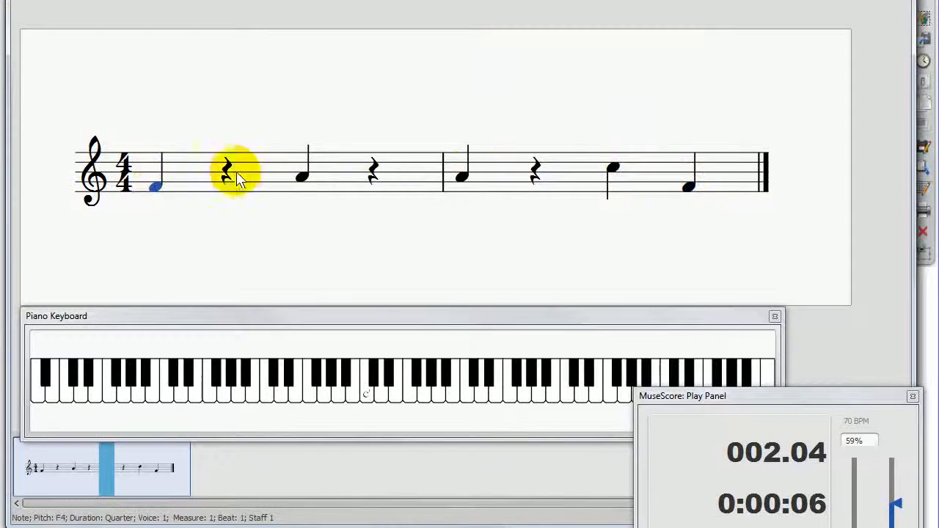
{"action": "left_click", "coordinate": [301, 176]}
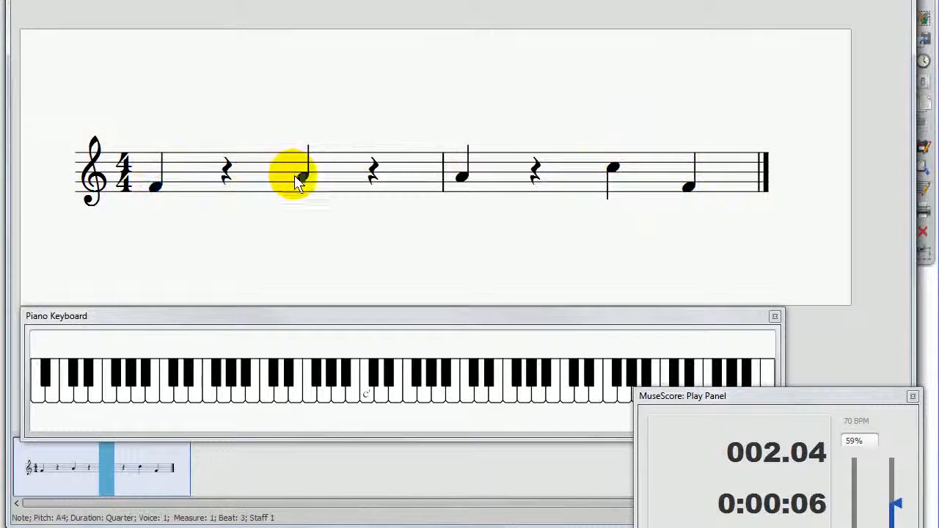
{"action": "left_click", "coordinate": [460, 176]}
{"action": "left_click", "coordinate": [613, 171]}
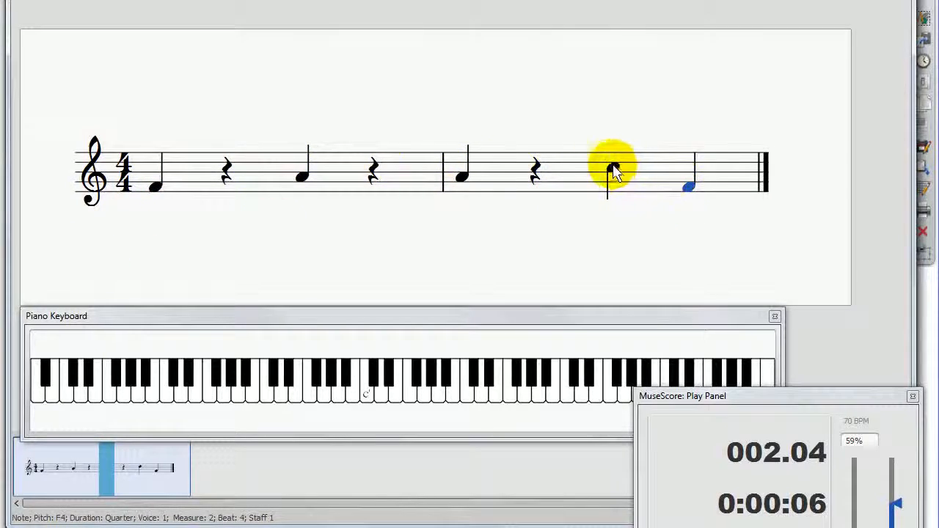
{"action": "left_click", "coordinate": [613, 171]}
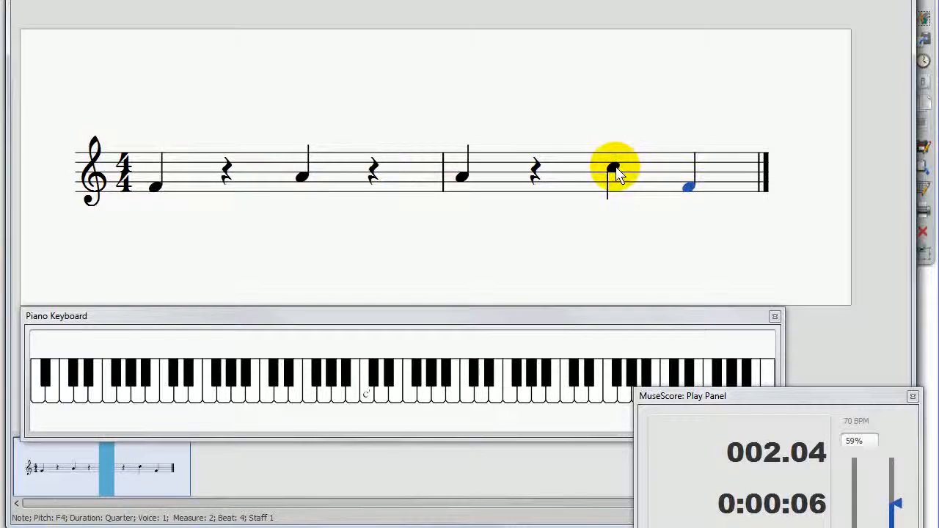
{"action": "left_click", "coordinate": [614, 171]}
{"action": "left_click", "coordinate": [687, 186]}
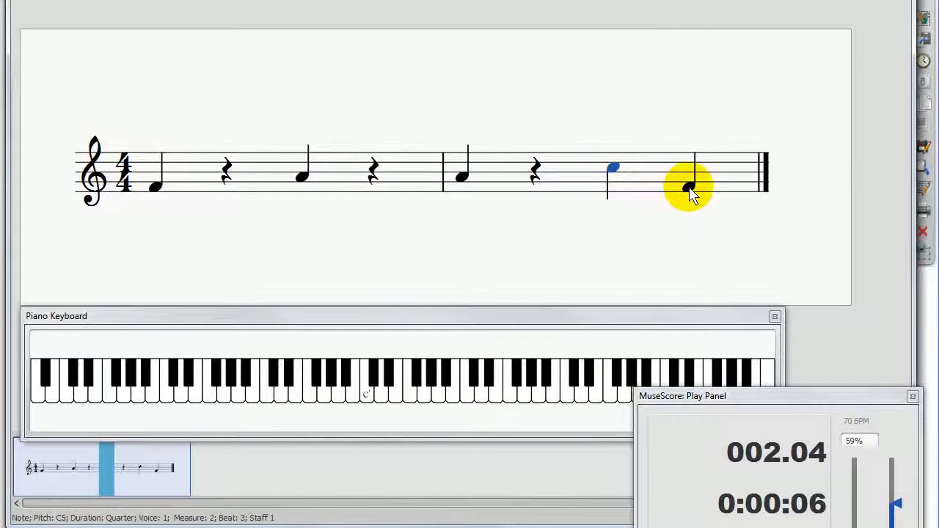
{"action": "left_click", "coordinate": [686, 187]}
{"action": "left_click", "coordinate": [616, 170]}
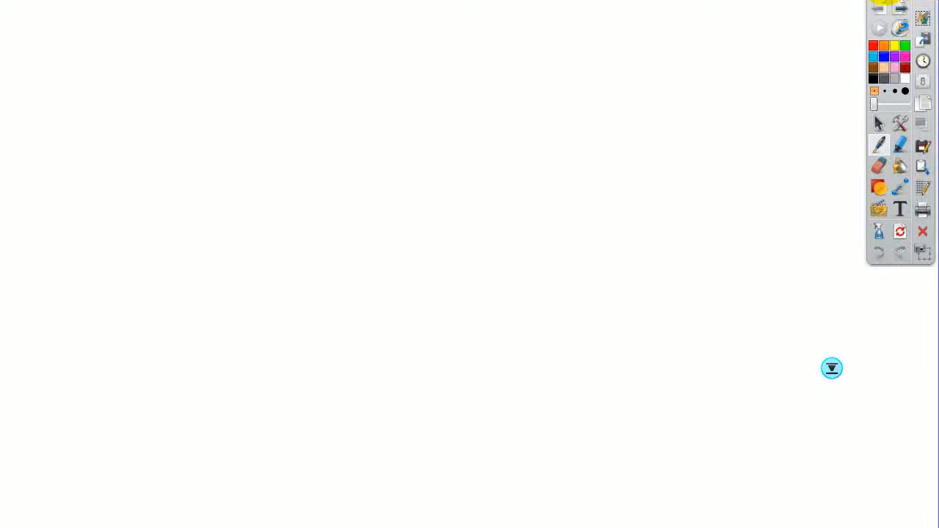
Step: Annotate the screen above measure 2 with two concentric circles, a centre dot and a dot on the outer circle, and clear the drawing
{"action": "left_click", "coordinate": [886, 0]}
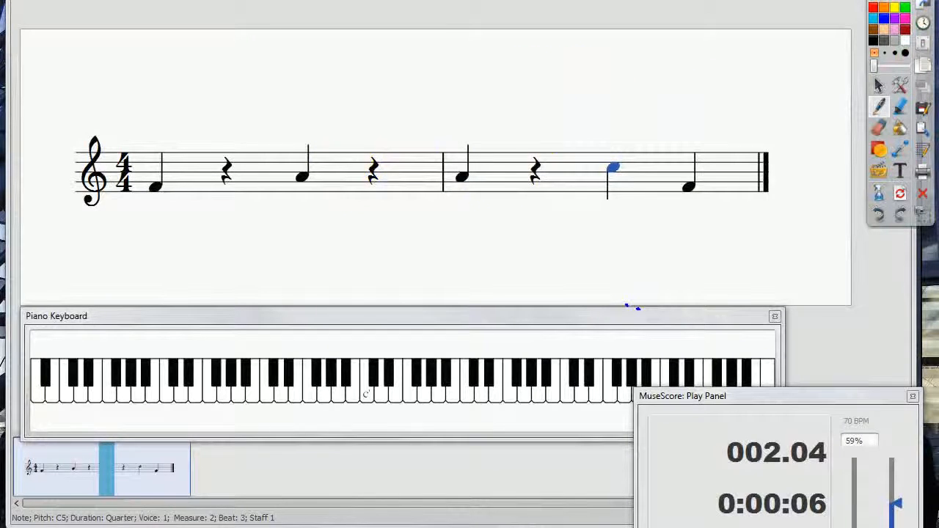
{"action": "mouse_move", "coordinate": [502, 74]}
{"action": "left_mouse_down"}
{"action": "mouse_move", "coordinate": [506, 114]}
{"action": "mouse_move", "coordinate": [563, 72]}
{"action": "mouse_move", "coordinate": [506, 71]}
{"action": "left_mouse_up"}
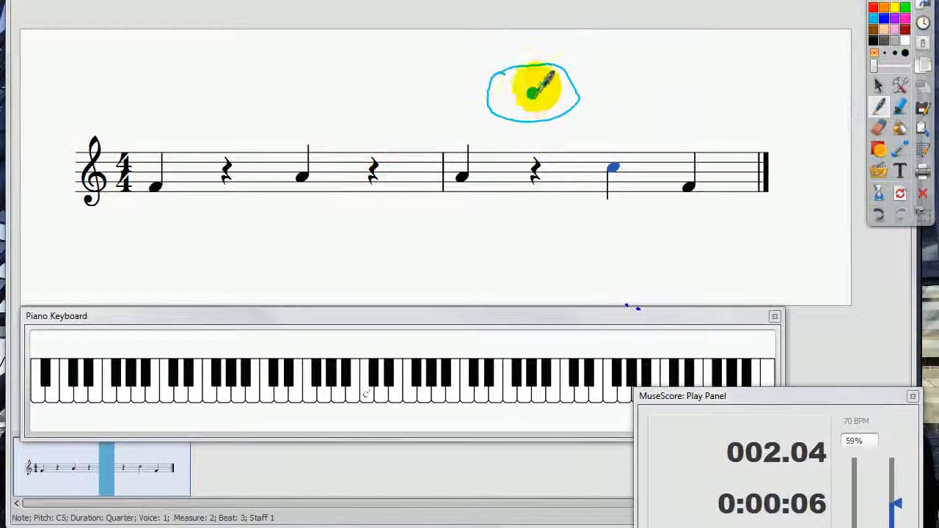
{"action": "mouse_move", "coordinate": [491, 48]}
{"action": "left_mouse_down"}
{"action": "mouse_move", "coordinate": [606, 71]}
{"action": "mouse_move", "coordinate": [520, 142]}
{"action": "mouse_move", "coordinate": [458, 57]}
{"action": "left_mouse_up"}
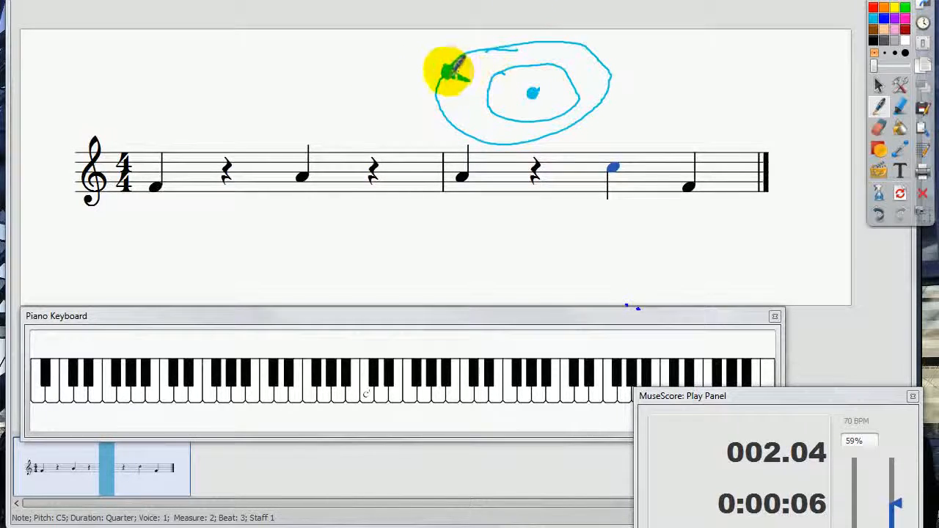
{"action": "left_click_drag", "start_coordinate": [504, 76], "coordinate": [453, 69]}
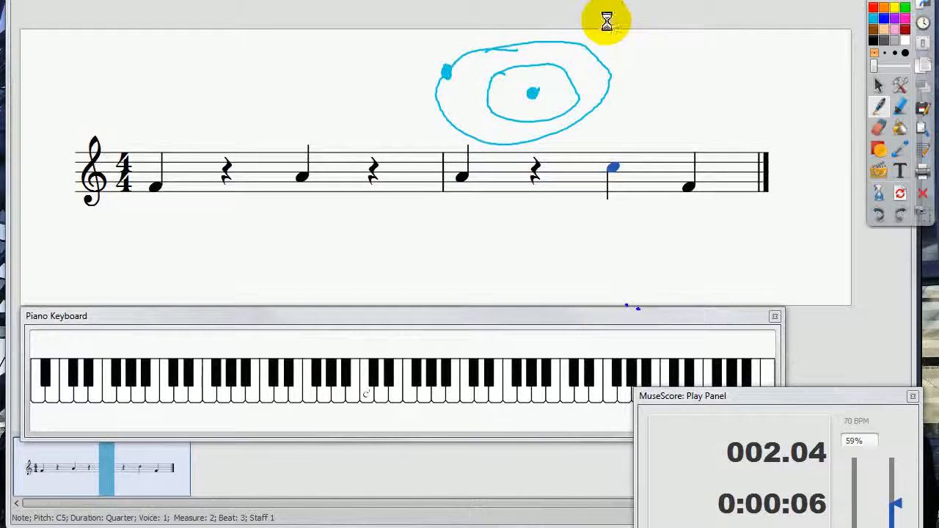
{"action": "key", "text": "ctrl+z"}
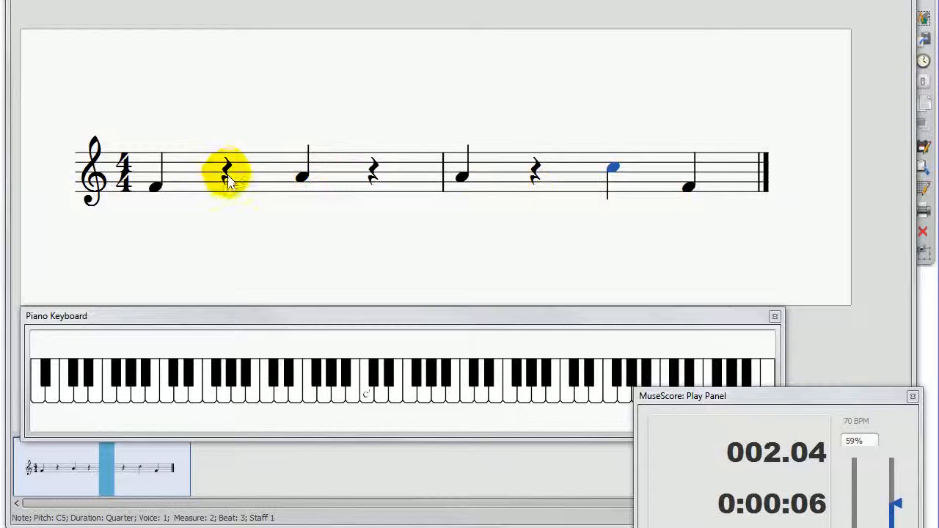
Step: Raise the beat 3 note of measure 1 to B4, sound the measure's first note, and rewind playback to the beginning
{"action": "left_click", "coordinate": [302, 178]}
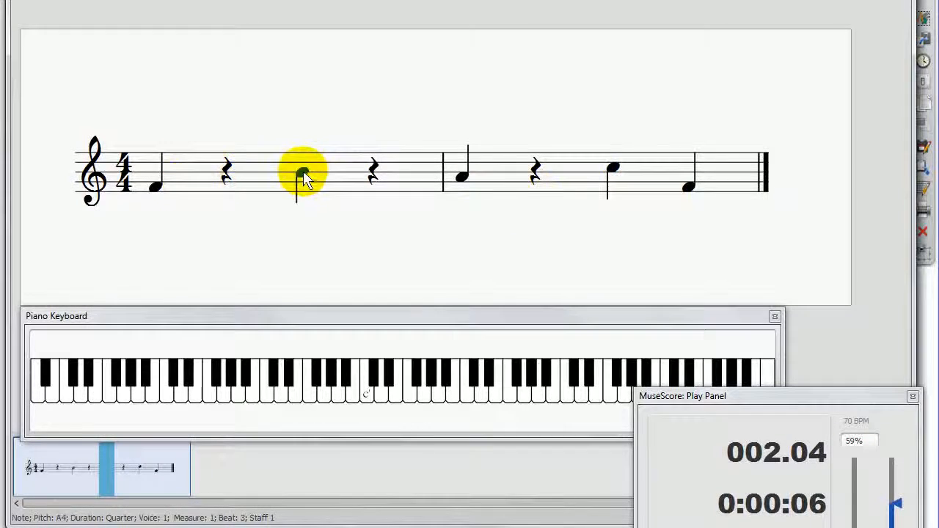
{"action": "key", "text": "Up"}
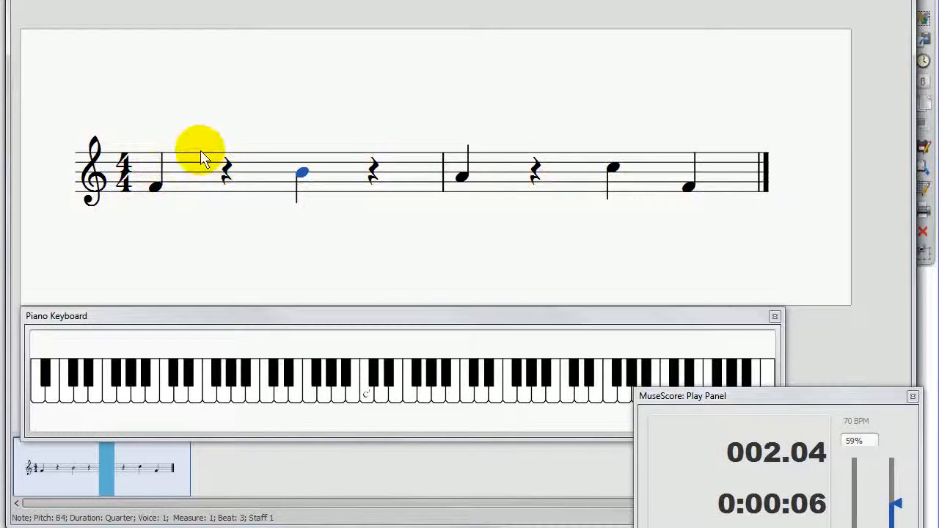
{"action": "left_click", "coordinate": [184, 187]}
{"action": "left_click", "coordinate": [215, 117]}
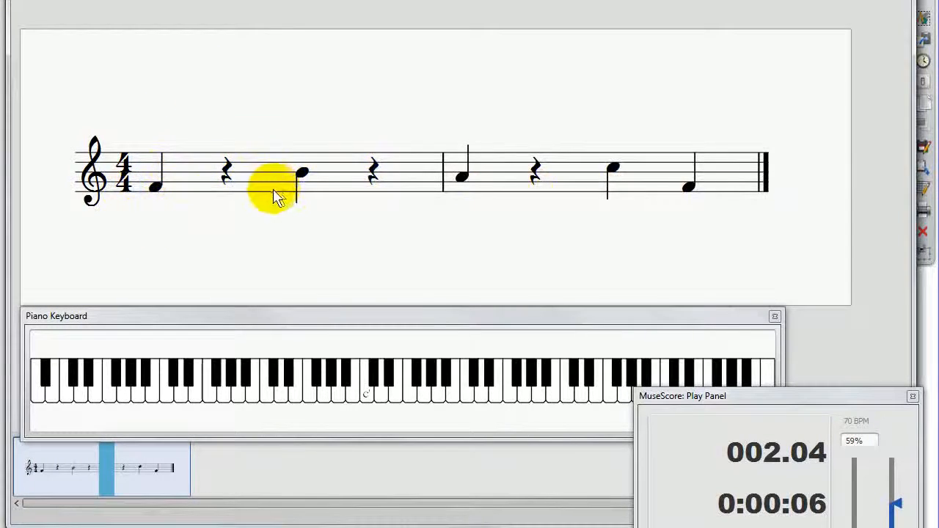
{"action": "left_click", "coordinate": [156, 188]}
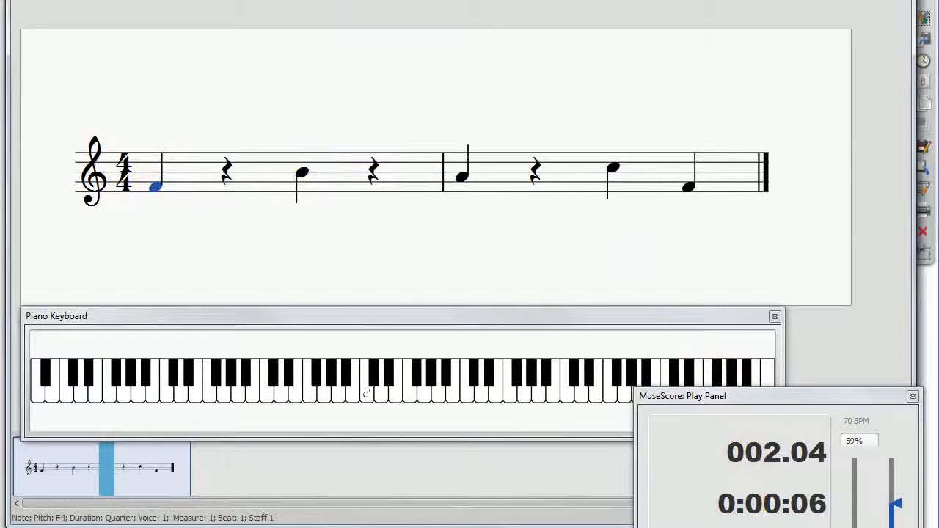
{"action": "left_click", "coordinate": [740, 526]}
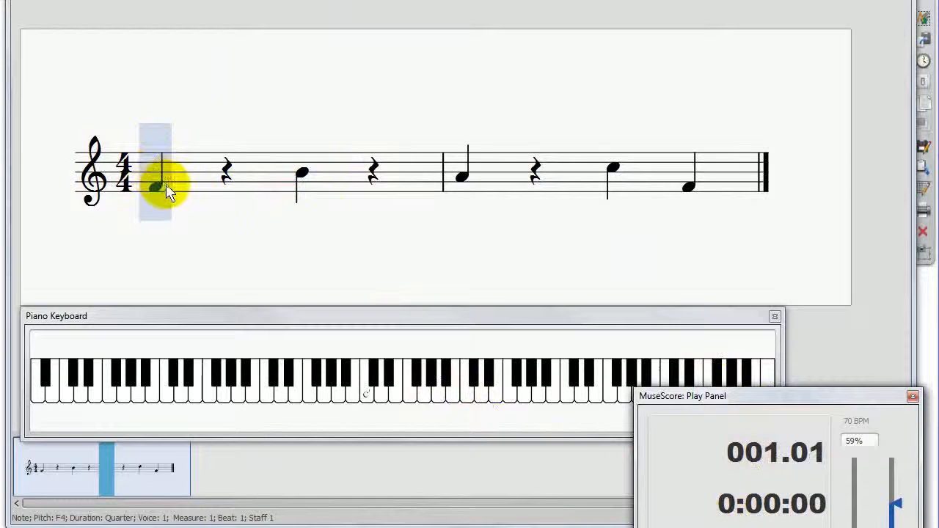
Step: Play the score from the beginning and sound the beat 3 note of measure 1
{"action": "key", "text": "space"}
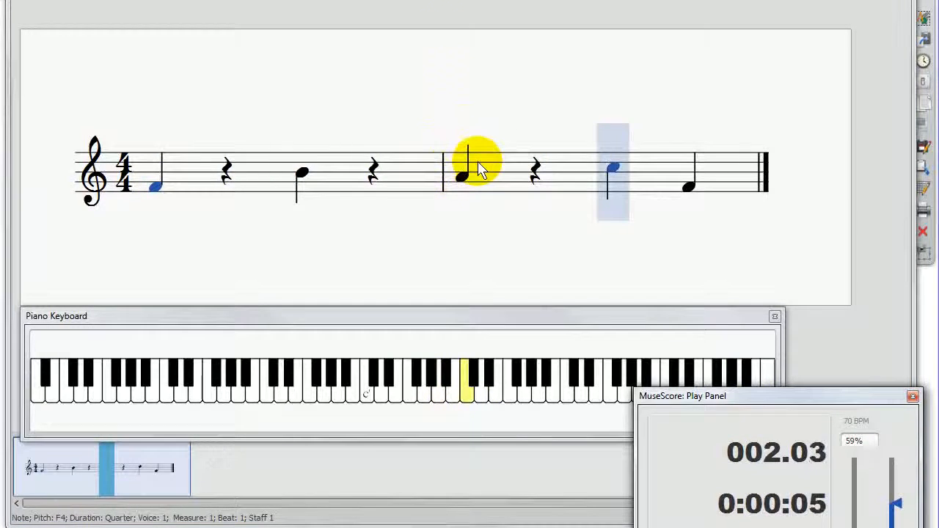
{"action": "left_click", "coordinate": [302, 176]}
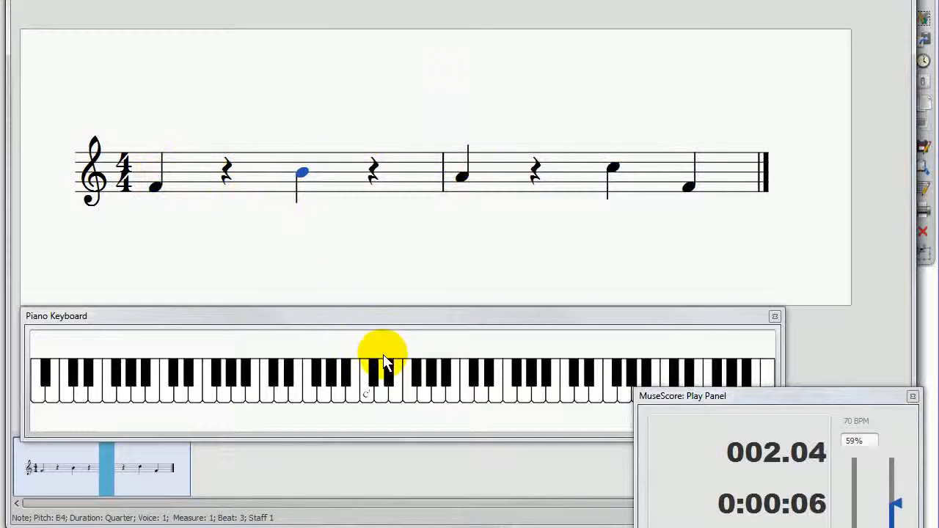
{"action": "left_click", "coordinate": [306, 396]}
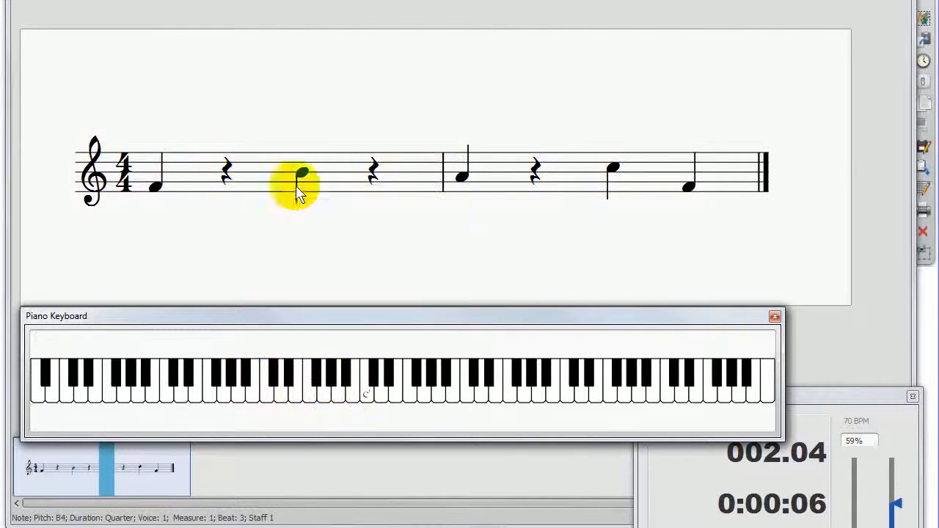
Step: Shorten measure 1's first note to an eighth and add eighth notes F4, G4 and F4 to complete beats 1 and 2
{"action": "left_click", "coordinate": [162, 188]}
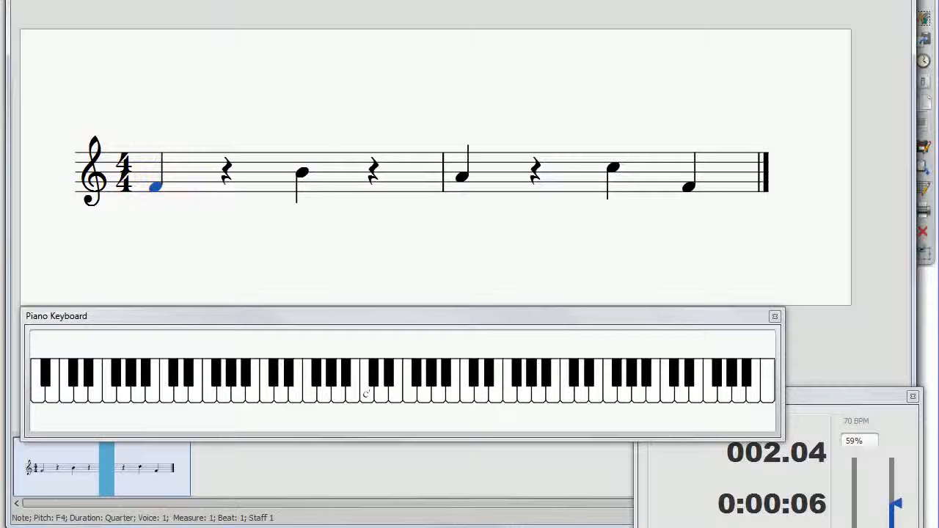
{"action": "key", "text": "4"}
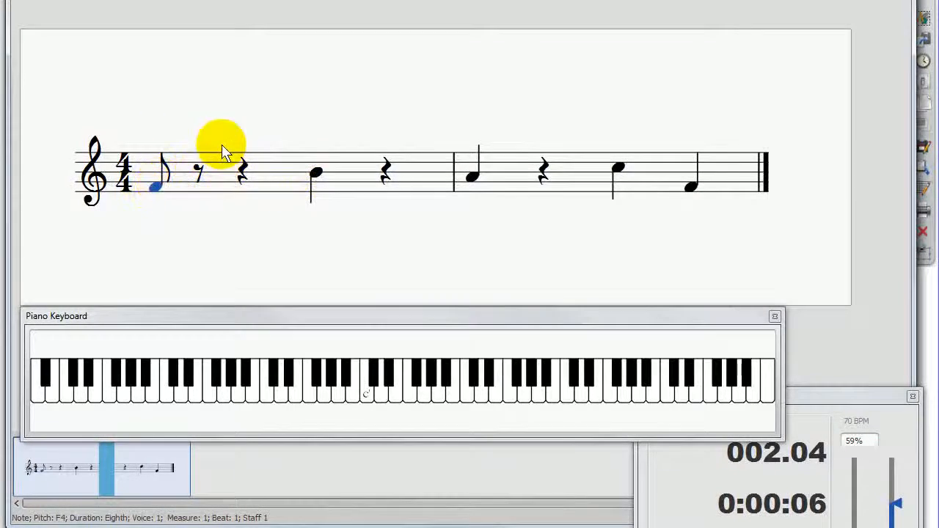
{"action": "key", "text": "n"}
{"action": "left_click", "coordinate": [204, 188]}
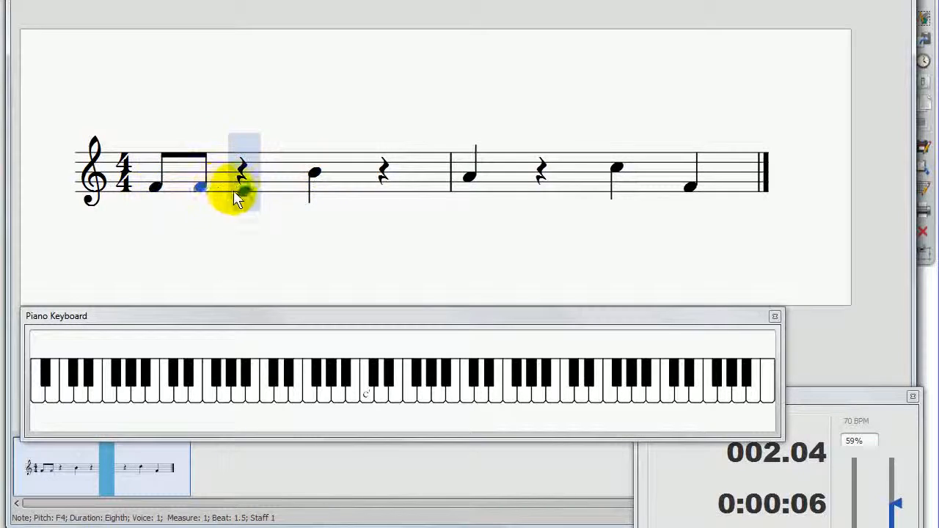
{"action": "left_click", "coordinate": [242, 184]}
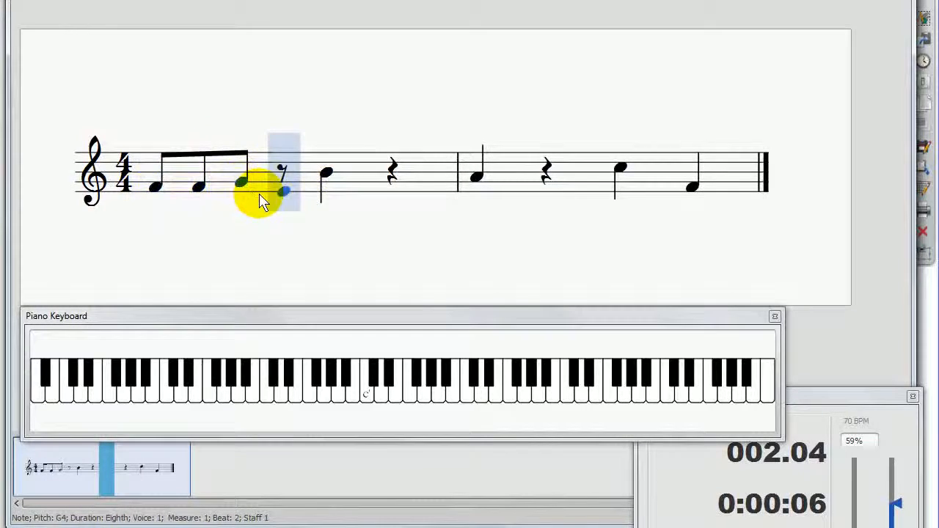
{"action": "left_click", "coordinate": [283, 187]}
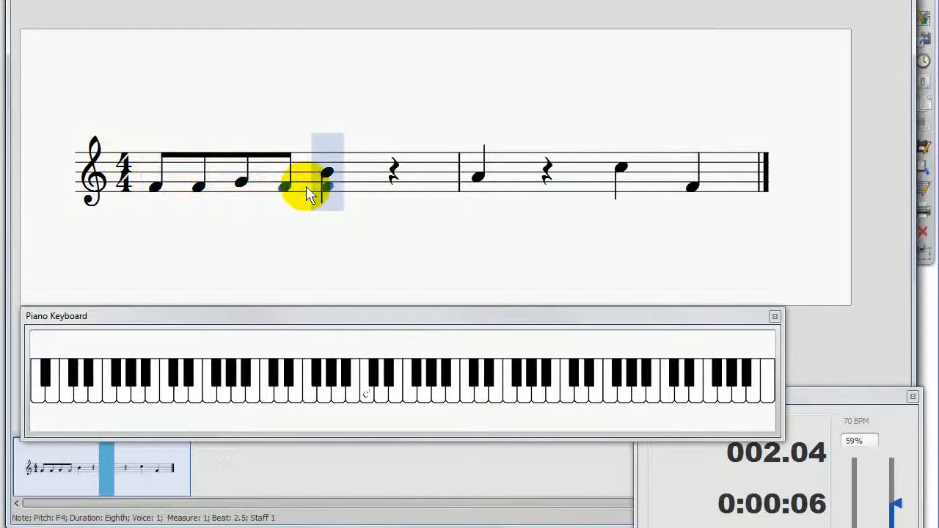
Step: Fill beats 3 and 4 of measure 1 with eighth notes and lower the measure's remaining B4 and G4 notes to F4
{"action": "left_click", "coordinate": [372, 190]}
{"action": "left_click", "coordinate": [422, 191]}
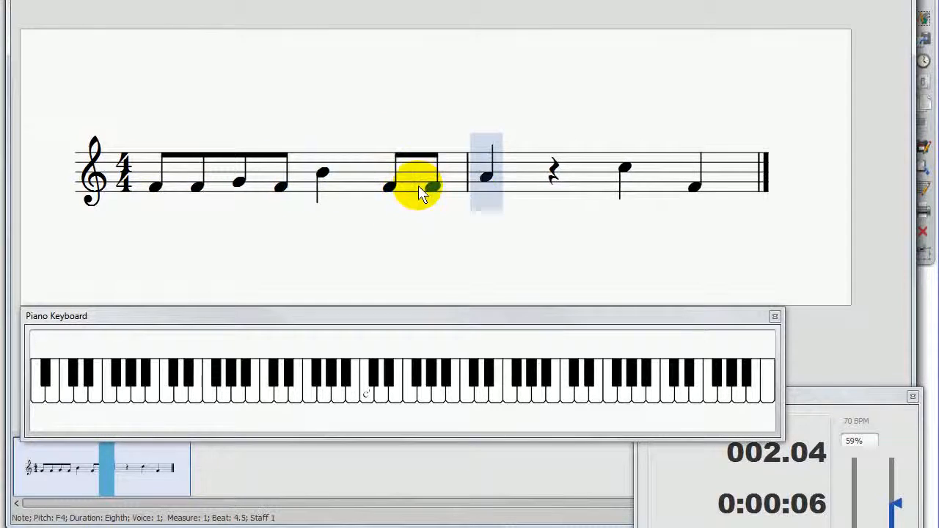
{"action": "left_click", "coordinate": [339, 193]}
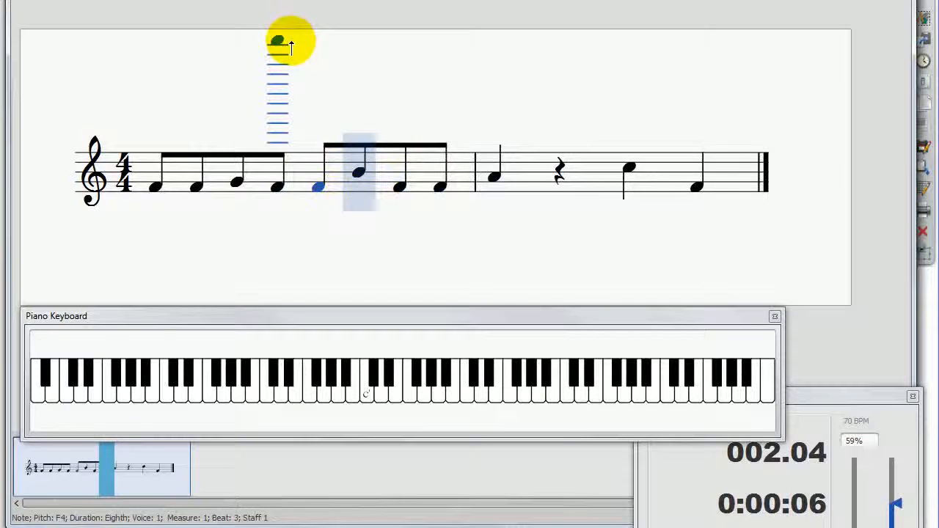
{"action": "key", "text": "Escape"}
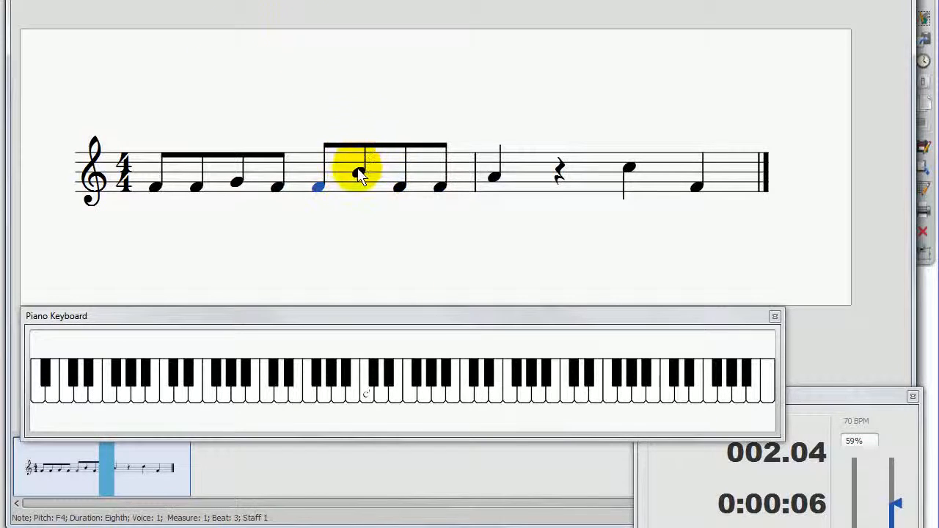
{"action": "left_click_drag", "start_coordinate": [360, 174], "coordinate": [360, 184]}
{"action": "left_click_drag", "start_coordinate": [237, 189], "coordinate": [245, 198]}
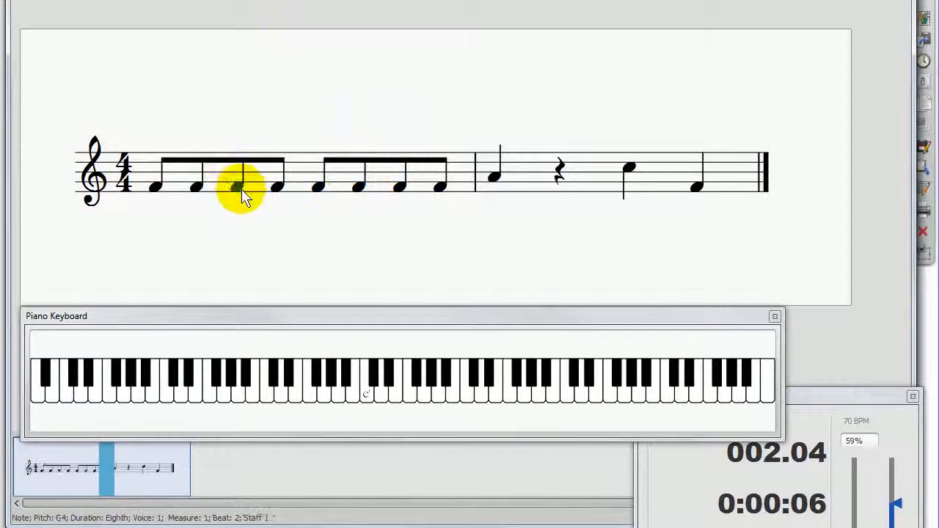
Step: Rewind to the beginning, play the eighth notes of measure 1, and stop playback at the start of measure 2
{"action": "left_click", "coordinate": [156, 187]}
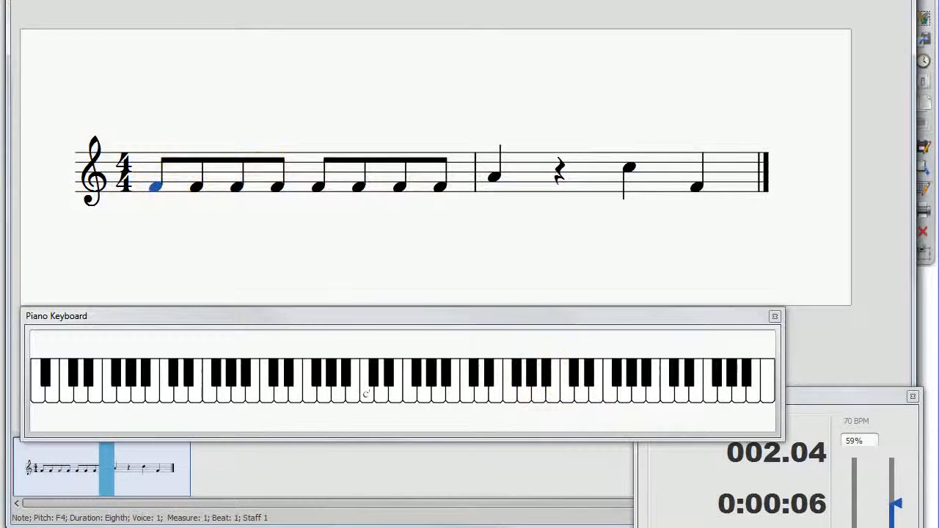
{"action": "left_click", "coordinate": [682, 527]}
{"action": "left_click", "coordinate": [411, 1]}
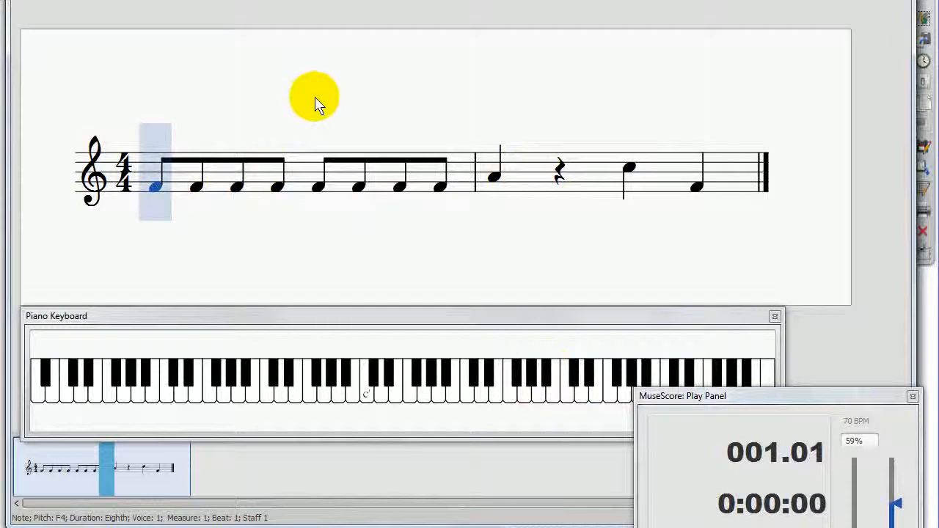
{"action": "key", "text": "space"}
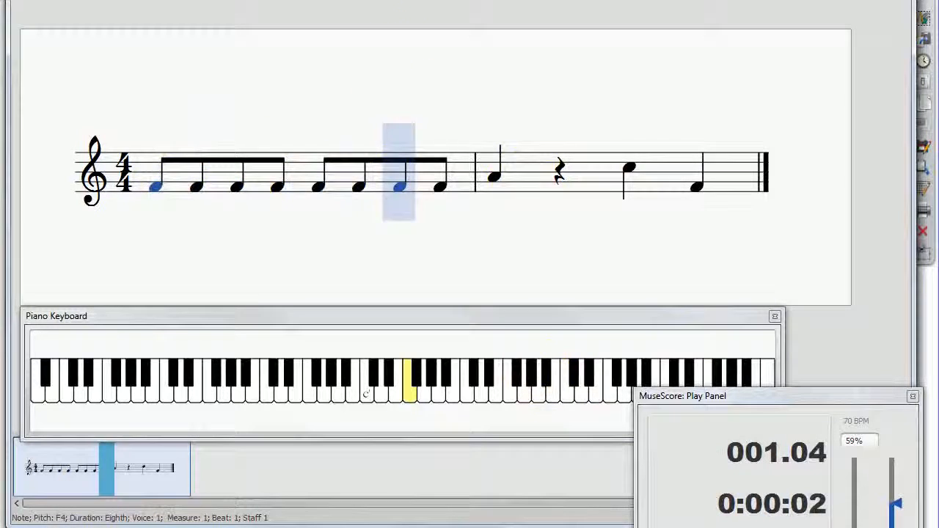
{"action": "key", "text": "space"}
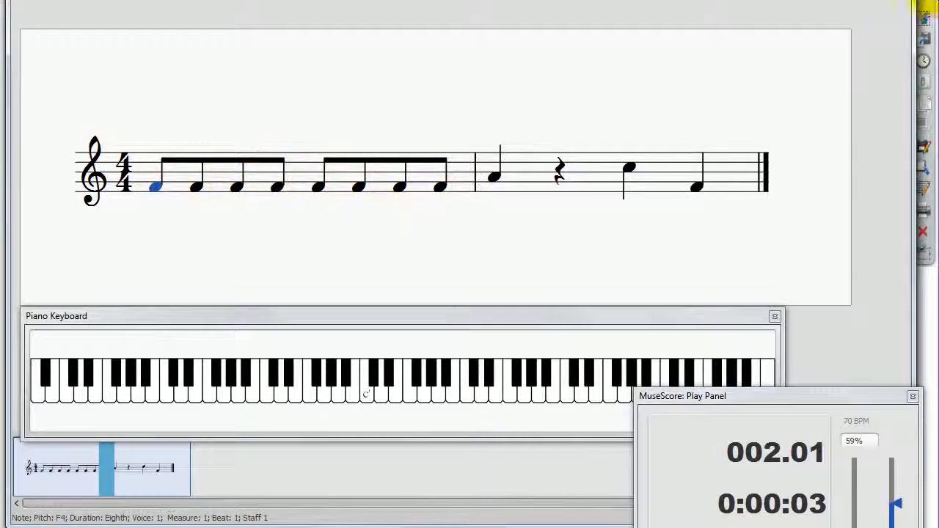
Step: Annotate measure 1 with the counts 1 + 2 + 3 + 4 +, down and up arrows over beat 1, and the text "n" above beat 3's offbeat
{"action": "left_click", "coordinate": [892, 1]}
{"action": "left_click", "coordinate": [883, 5]}
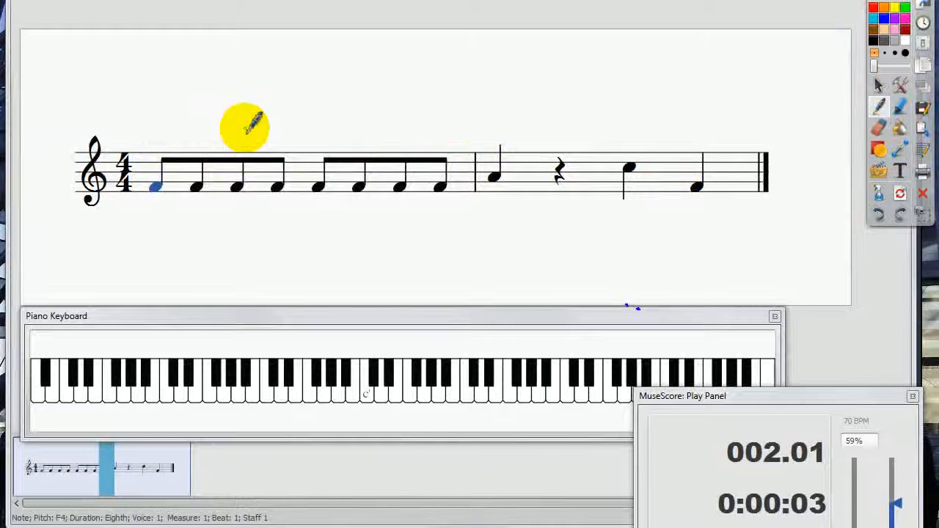
{"action": "left_click_drag", "start_coordinate": [624, 162], "coordinate": [609, 156]}
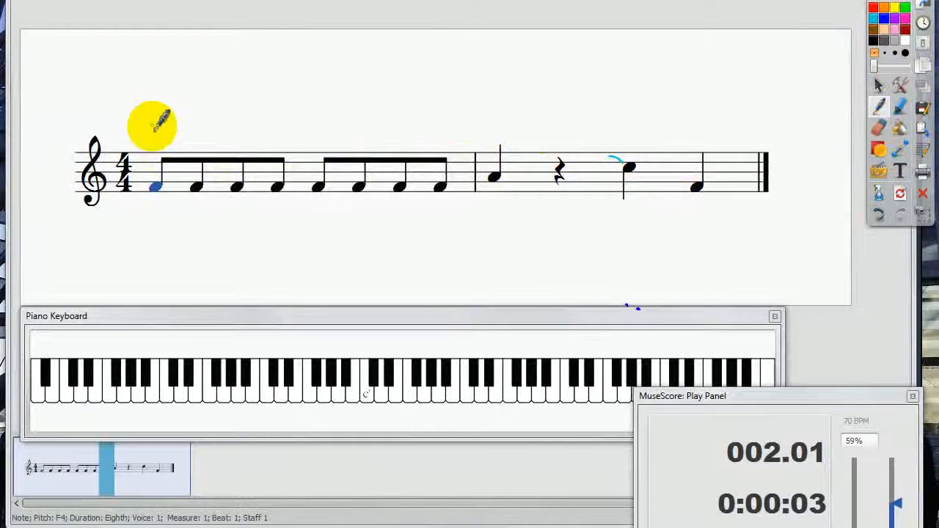
{"action": "mouse_move", "coordinate": [155, 127]}
{"action": "left_mouse_down"}
{"action": "mouse_move", "coordinate": [158, 143]}
{"action": "mouse_move", "coordinate": [203, 142]}
{"action": "mouse_move", "coordinate": [215, 132]}
{"action": "mouse_move", "coordinate": [239, 140]}
{"action": "mouse_move", "coordinate": [287, 124]}
{"action": "mouse_move", "coordinate": [313, 124]}
{"action": "mouse_move", "coordinate": [336, 139]}
{"action": "mouse_move", "coordinate": [448, 122]}
{"action": "left_mouse_up"}
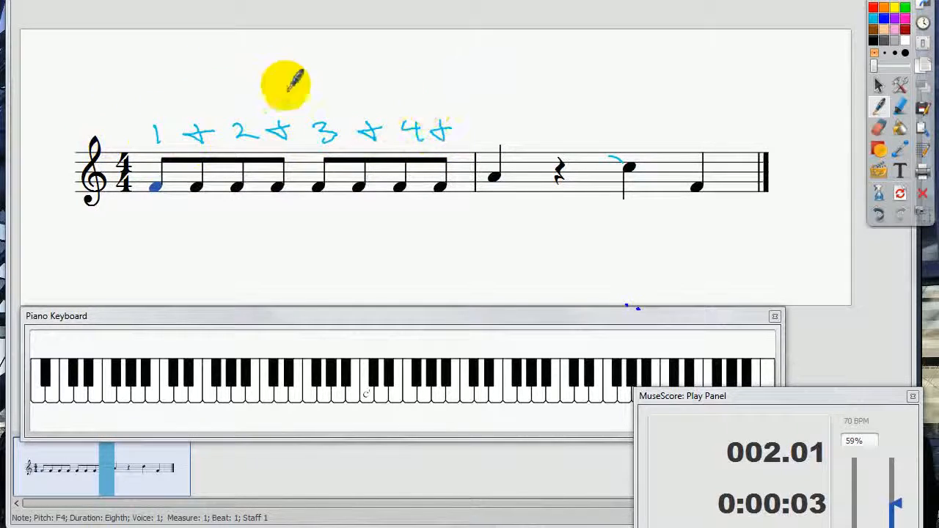
{"action": "left_click_drag", "start_coordinate": [147, 86], "coordinate": [204, 86]}
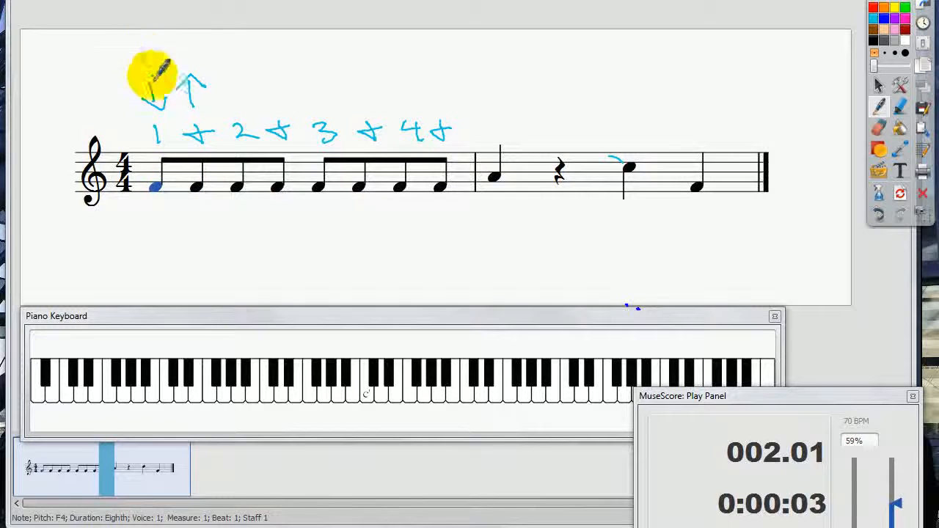
{"action": "left_click_drag", "start_coordinate": [145, 57], "coordinate": [150, 91]}
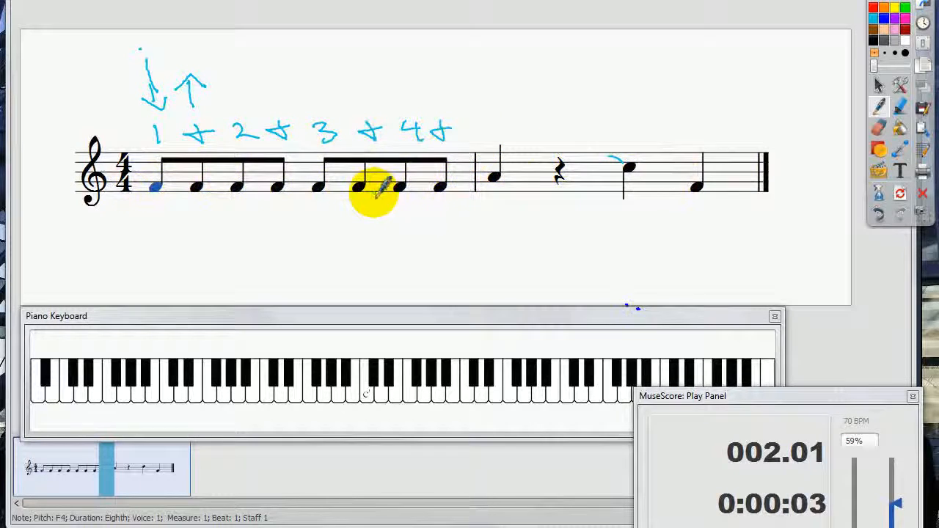
{"action": "left_click", "coordinate": [304, 124]}
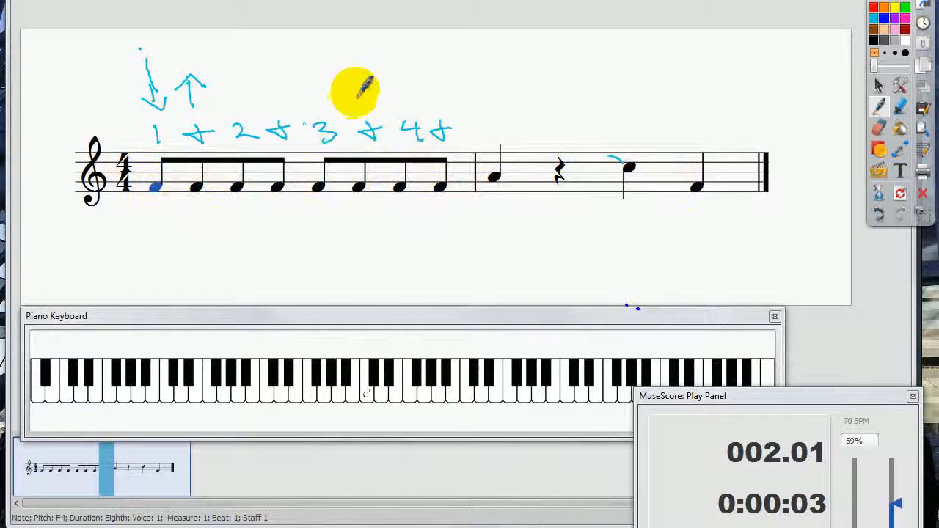
{"action": "type", "text": "n"}
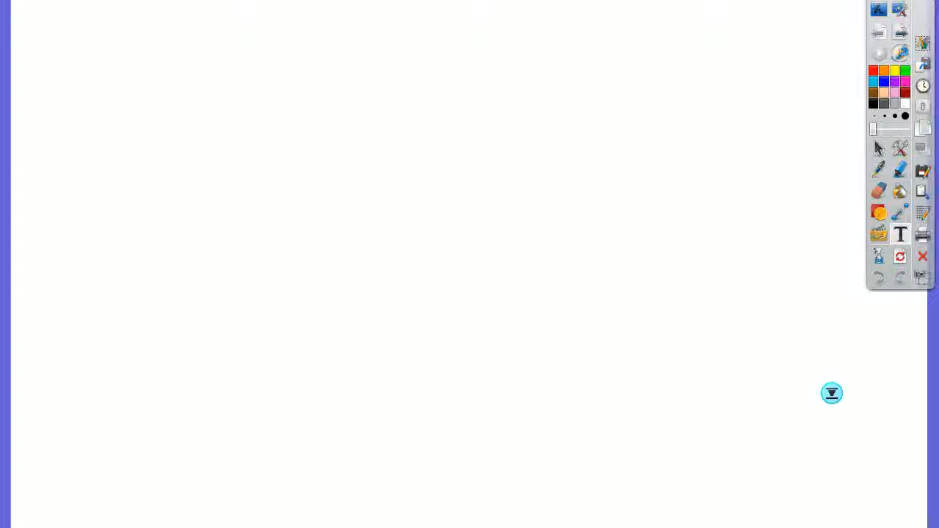
Step: Switch back to MuseScore and delete measure 1's beat 2 note and the offbeat note after beat 3, leaving eighth rests
{"action": "key", "text": "alt+Tab"}
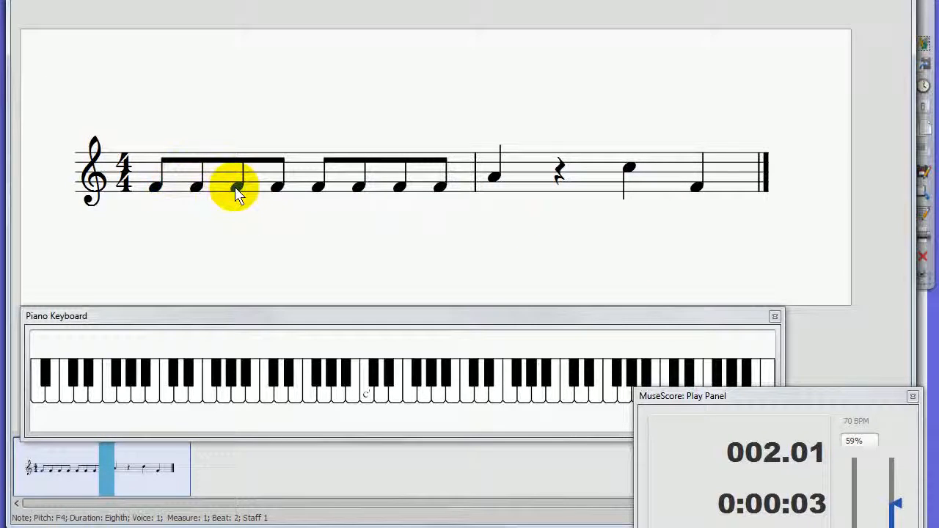
{"action": "key", "text": "Delete"}
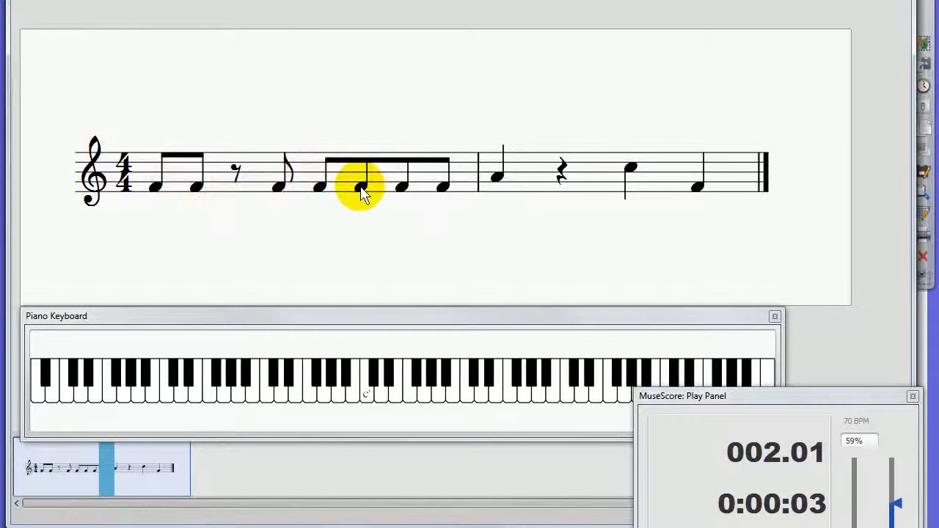
{"action": "key", "text": "Delete"}
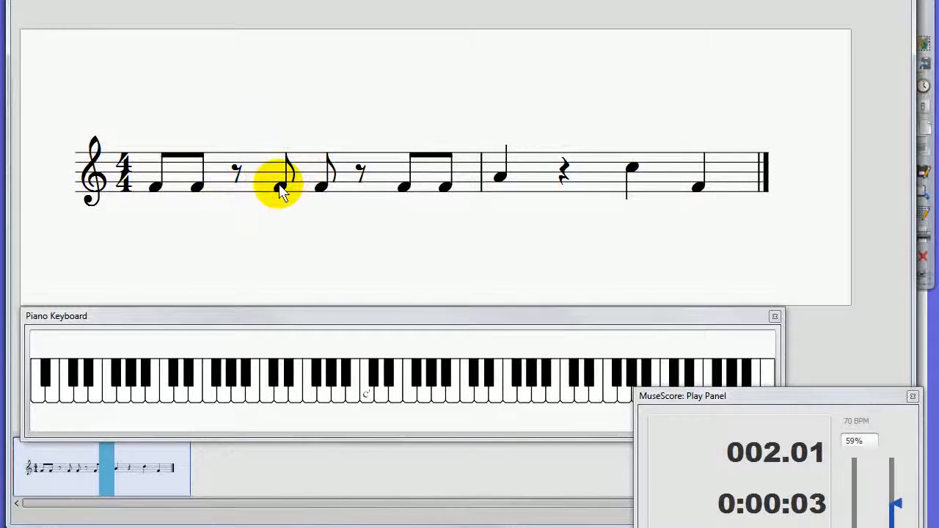
Step: Slow the playback tempo to 46% and go through the new rhythm from the beginning of the score
{"action": "left_click", "coordinate": [322, 192]}
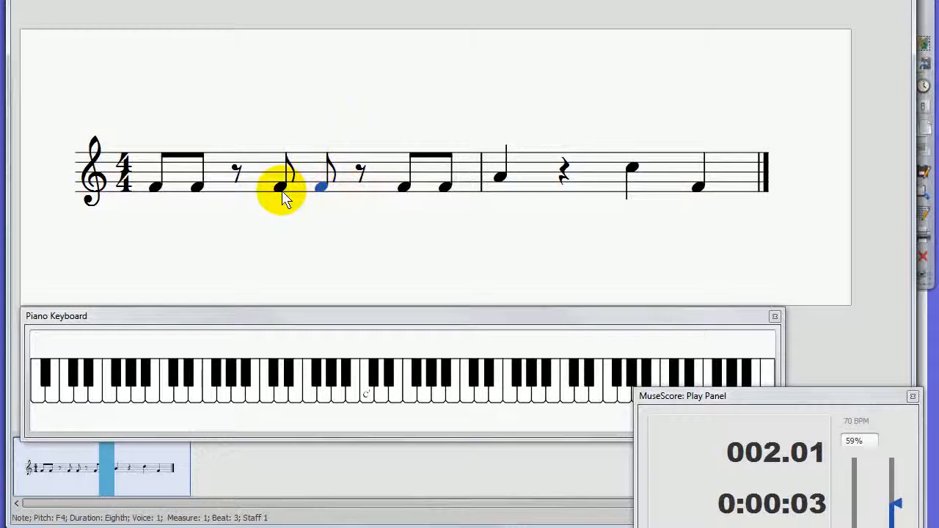
{"action": "left_click", "coordinate": [854, 526]}
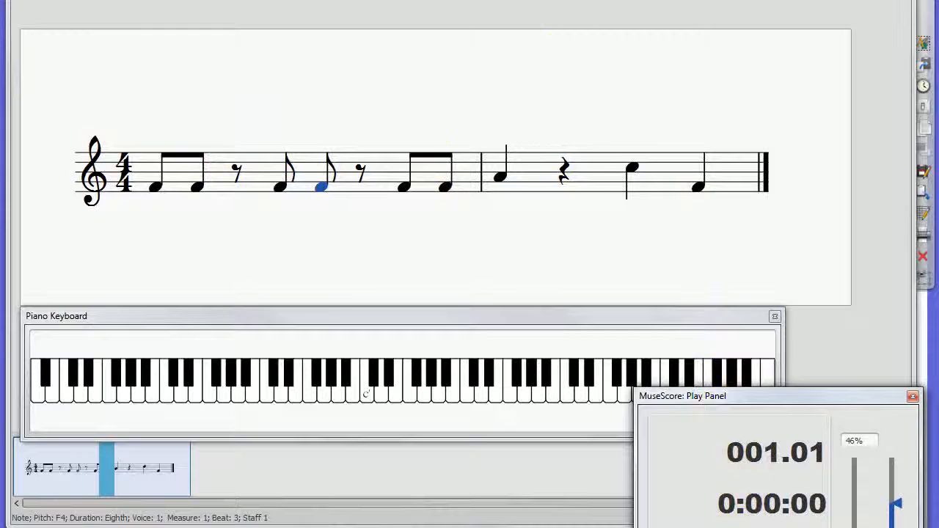
{"action": "left_click", "coordinate": [389, 0]}
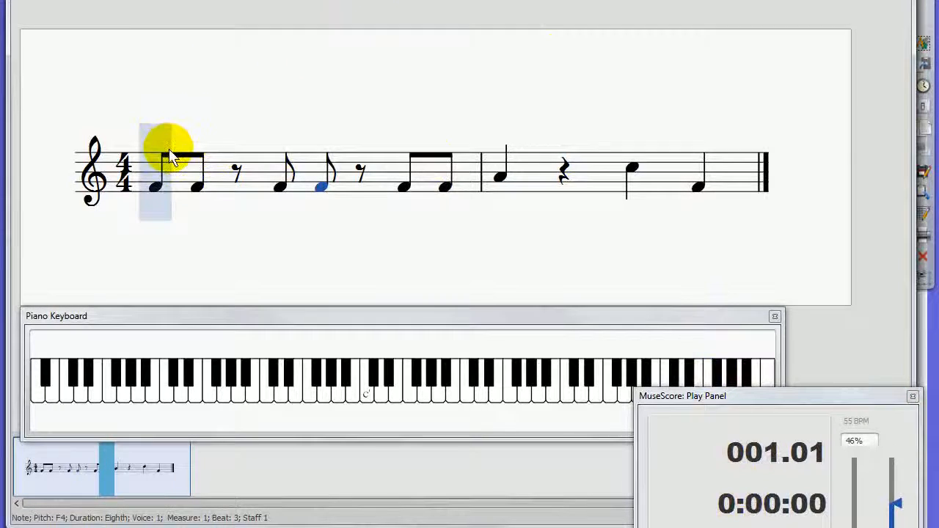
{"action": "left_click", "coordinate": [195, 183]}
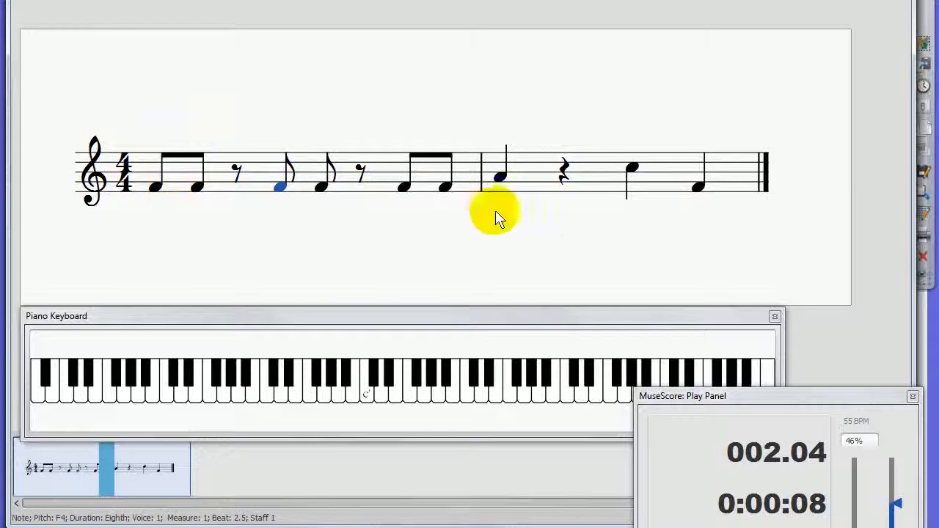
Step: Return to the screen annotations and erase the handwritten counts and arrows over measure 1 and the stroke beside measure 2's beat 3 note
{"action": "left_click", "coordinate": [909, 21]}
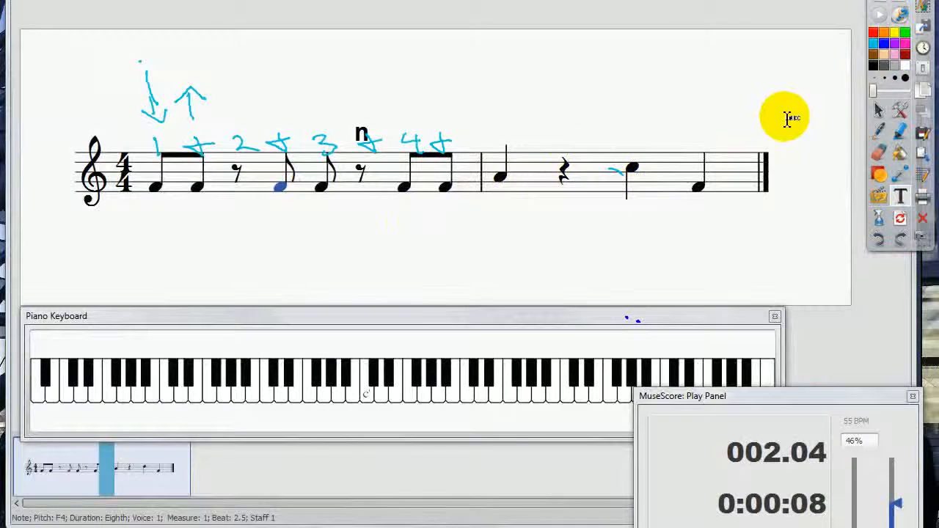
{"action": "left_click", "coordinate": [878, 152]}
{"action": "mouse_move", "coordinate": [374, 140]}
{"action": "left_mouse_down"}
{"action": "mouse_move", "coordinate": [455, 146]}
{"action": "mouse_move", "coordinate": [438, 126]}
{"action": "mouse_move", "coordinate": [134, 105]}
{"action": "mouse_move", "coordinate": [237, 90]}
{"action": "left_mouse_up"}
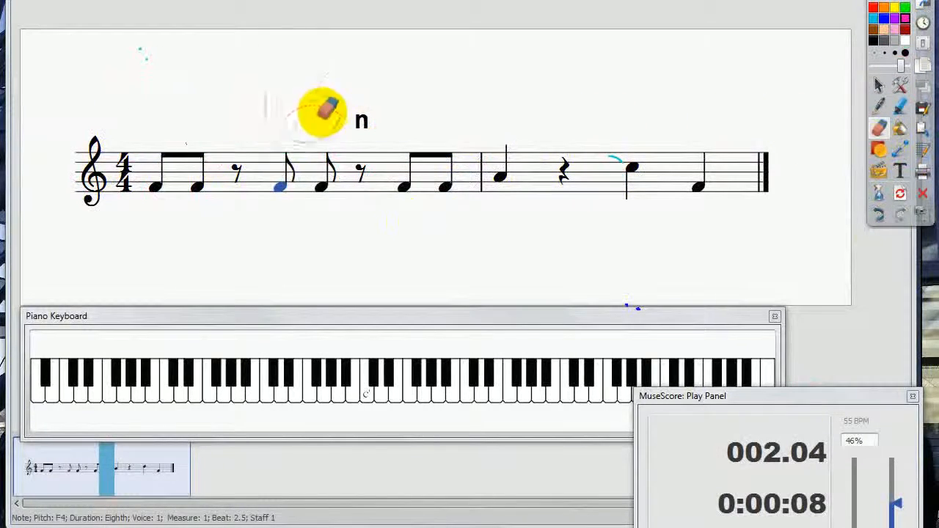
{"action": "left_click_drag", "start_coordinate": [628, 164], "coordinate": [606, 142]}
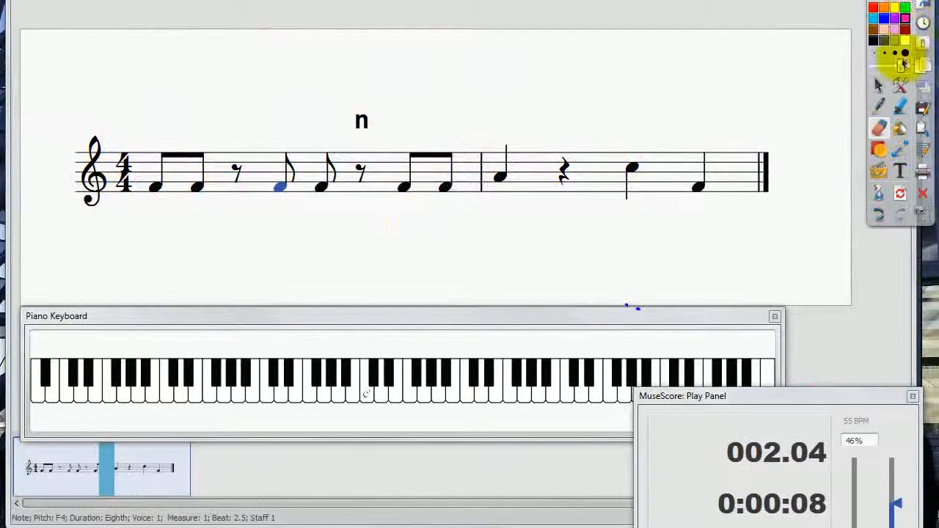
Step: Handwrite the word "Modalities" in light blue above measure 2 with the pen
{"action": "left_click", "coordinate": [880, 106]}
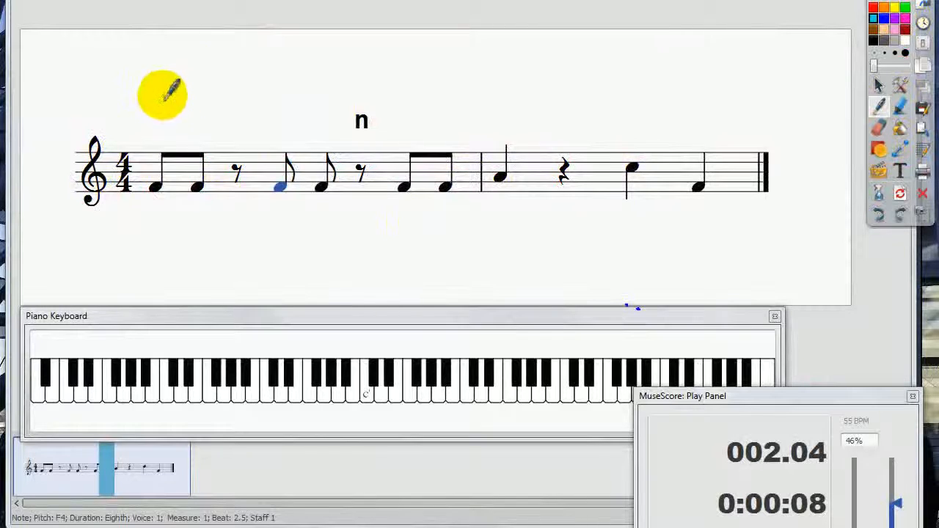
{"action": "left_click", "coordinate": [814, 178]}
{"action": "mouse_move", "coordinate": [471, 88]}
{"action": "left_mouse_down"}
{"action": "mouse_move", "coordinate": [509, 78]}
{"action": "mouse_move", "coordinate": [625, 81]}
{"action": "mouse_move", "coordinate": [658, 68]}
{"action": "mouse_move", "coordinate": [691, 76]}
{"action": "mouse_move", "coordinate": [767, 71]}
{"action": "mouse_move", "coordinate": [771, 80]}
{"action": "left_mouse_up"}
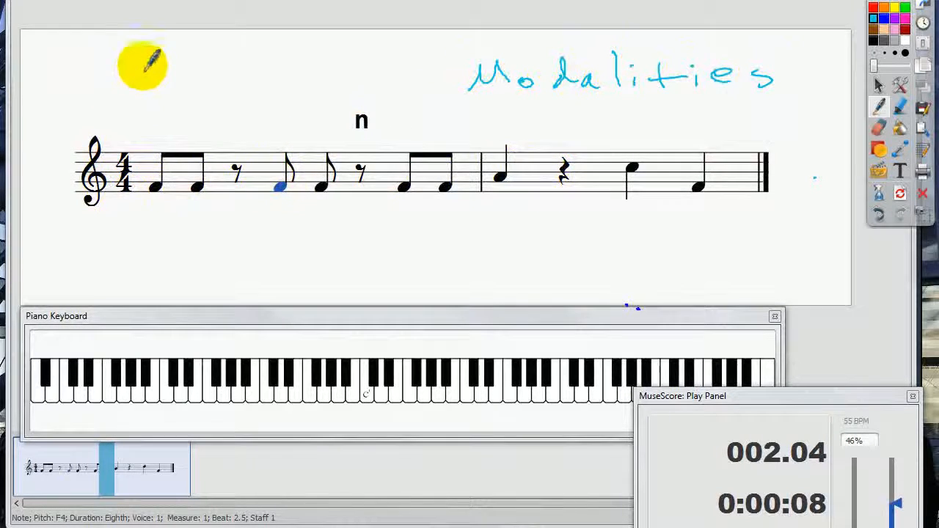
Step: Handwrite the word "Pitches" in light blue above measure 1 and sketch a filled note head below the staff
{"action": "mouse_move", "coordinate": [130, 62]}
{"action": "left_mouse_down"}
{"action": "mouse_move", "coordinate": [139, 93]}
{"action": "mouse_move", "coordinate": [153, 73]}
{"action": "mouse_move", "coordinate": [139, 79]}
{"action": "left_mouse_up"}
{"action": "mouse_move", "coordinate": [172, 72]}
{"action": "left_mouse_down"}
{"action": "mouse_move", "coordinate": [178, 88]}
{"action": "mouse_move", "coordinate": [235, 78]}
{"action": "mouse_move", "coordinate": [316, 81]}
{"action": "left_mouse_up"}
{"action": "left_click", "coordinate": [168, 66]}
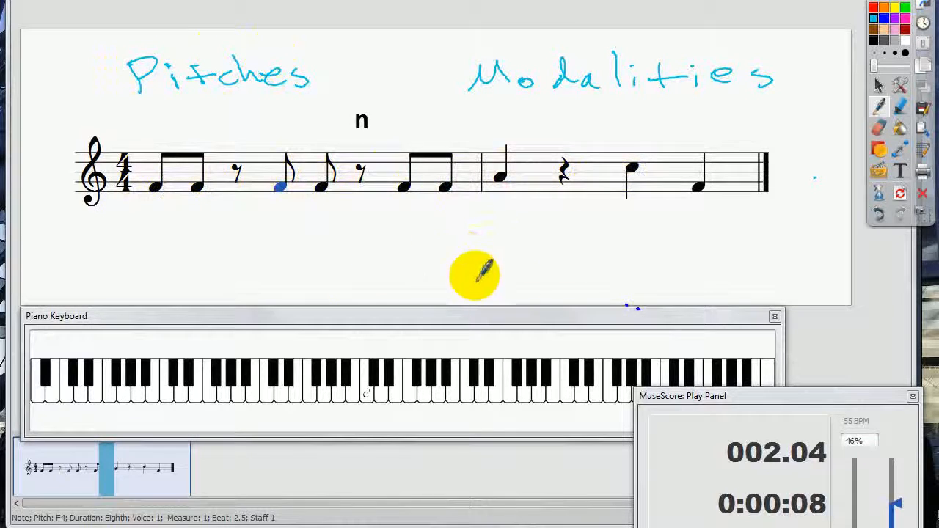
{"action": "left_click", "coordinate": [373, 259]}
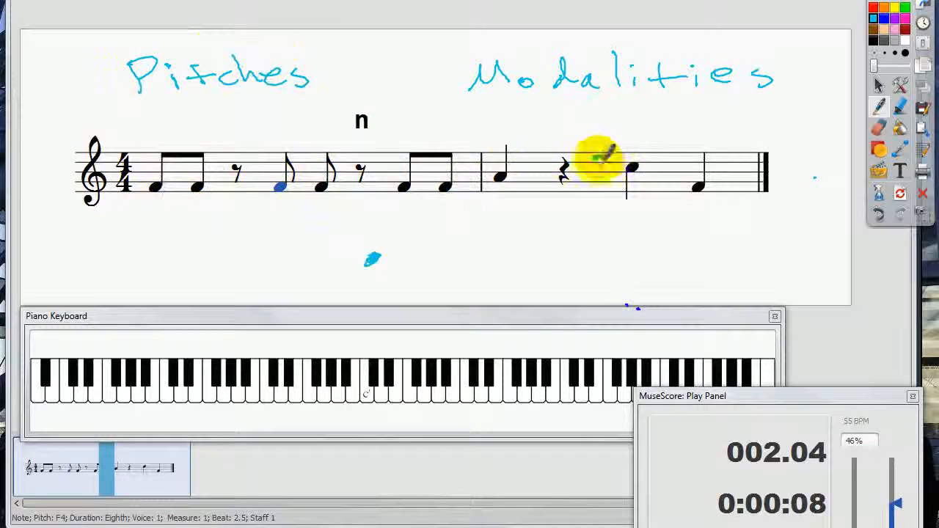
{"action": "left_click_drag", "start_coordinate": [598, 157], "coordinate": [593, 181]}
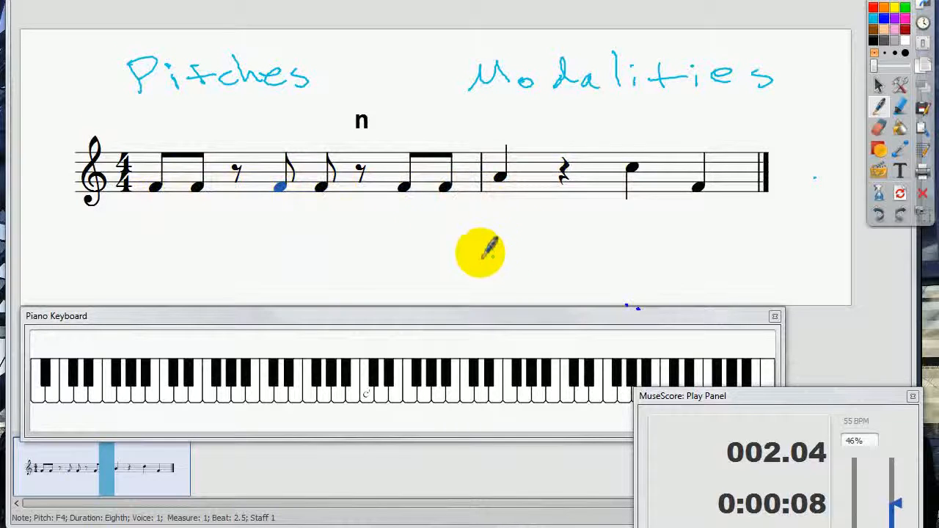
Step: Handwrite the words "Beat" and "Rhythm" in light blue below measure 2 and underline both
{"action": "mouse_move", "coordinate": [487, 260]}
{"action": "left_mouse_down"}
{"action": "mouse_move", "coordinate": [499, 258]}
{"action": "mouse_move", "coordinate": [488, 251]}
{"action": "mouse_move", "coordinate": [498, 268]}
{"action": "mouse_move", "coordinate": [610, 247]}
{"action": "left_mouse_up"}
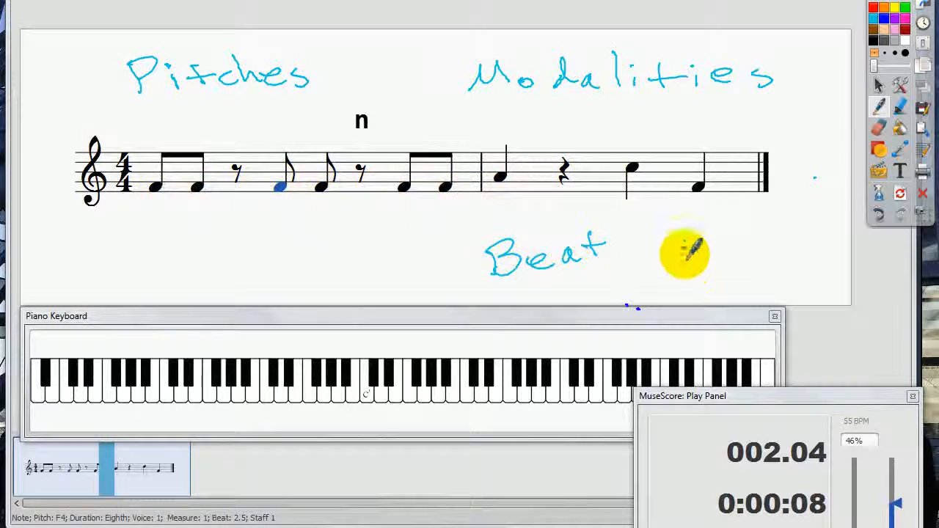
{"action": "mouse_move", "coordinate": [681, 252]}
{"action": "left_mouse_down"}
{"action": "mouse_move", "coordinate": [730, 261]}
{"action": "mouse_move", "coordinate": [728, 249]}
{"action": "mouse_move", "coordinate": [827, 256]}
{"action": "left_mouse_up"}
{"action": "mouse_move", "coordinate": [703, 277]}
{"action": "left_mouse_down"}
{"action": "mouse_move", "coordinate": [751, 285]}
{"action": "mouse_move", "coordinate": [799, 277]}
{"action": "left_mouse_up"}
{"action": "left_click_drag", "start_coordinate": [533, 276], "coordinate": [584, 273]}
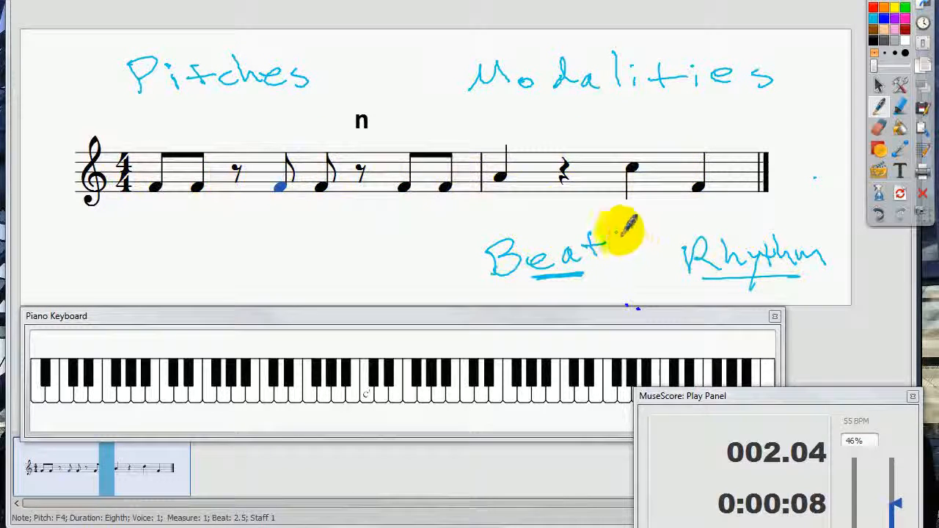
Step: Enclose the handwritten words "Beat" and "Rhythm" below measure 2 each in its own pair of parentheses
{"action": "left_click_drag", "start_coordinate": [613, 229], "coordinate": [610, 271]}
{"action": "left_click_drag", "start_coordinate": [473, 223], "coordinate": [476, 276]}
{"action": "left_click_drag", "start_coordinate": [664, 220], "coordinate": [667, 278]}
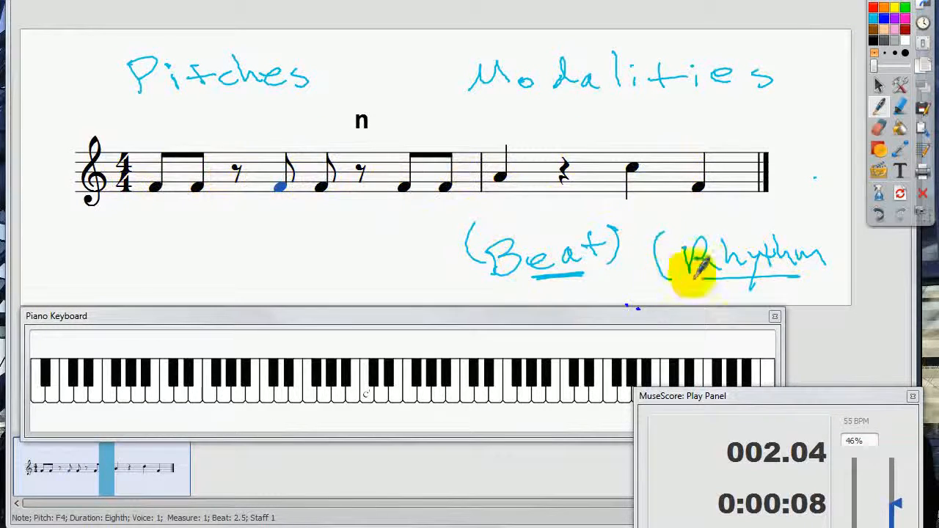
{"action": "left_click_drag", "start_coordinate": [829, 232], "coordinate": [834, 273]}
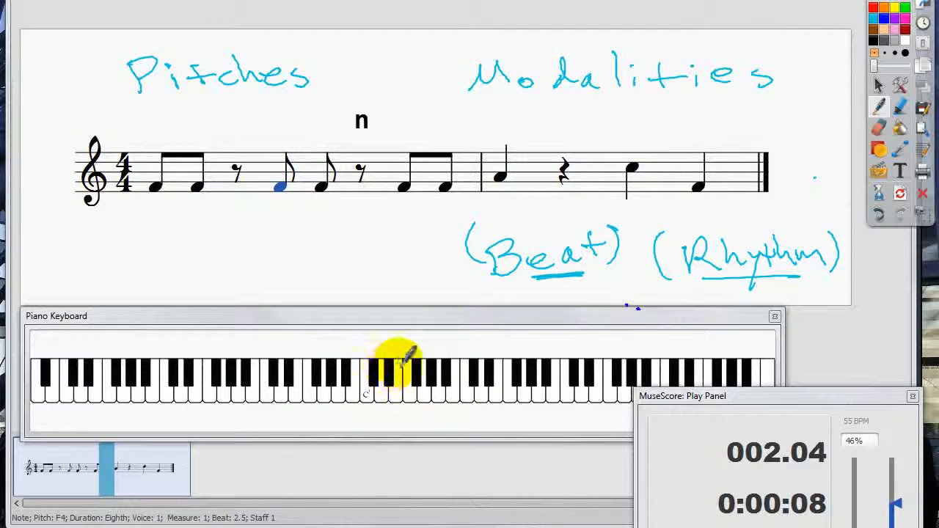
{"action": "mouse_move", "coordinate": [258, 239]}
{"action": "left_mouse_down"}
{"action": "mouse_move", "coordinate": [254, 279]}
{"action": "mouse_move", "coordinate": [286, 249]}
{"action": "mouse_move", "coordinate": [327, 269]}
{"action": "mouse_move", "coordinate": [356, 260]}
{"action": "mouse_move", "coordinate": [416, 270]}
{"action": "mouse_move", "coordinate": [446, 252]}
{"action": "mouse_move", "coordinate": [446, 282]}
{"action": "left_mouse_up"}
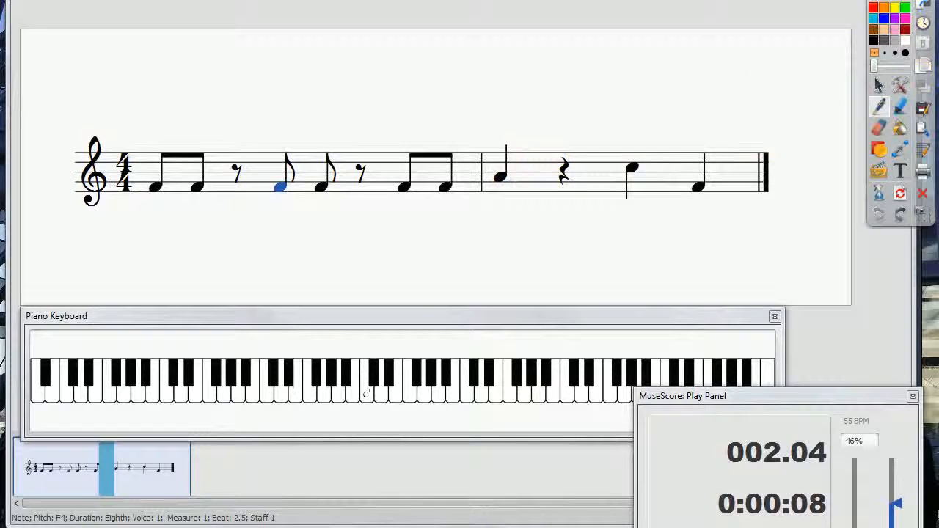
Step: Switch back to MuseScore and change measure 1's first note to a dotted quarter, replacing the offbeat eighth note and the eighth rest after it
{"action": "left_click", "coordinate": [878, 0]}
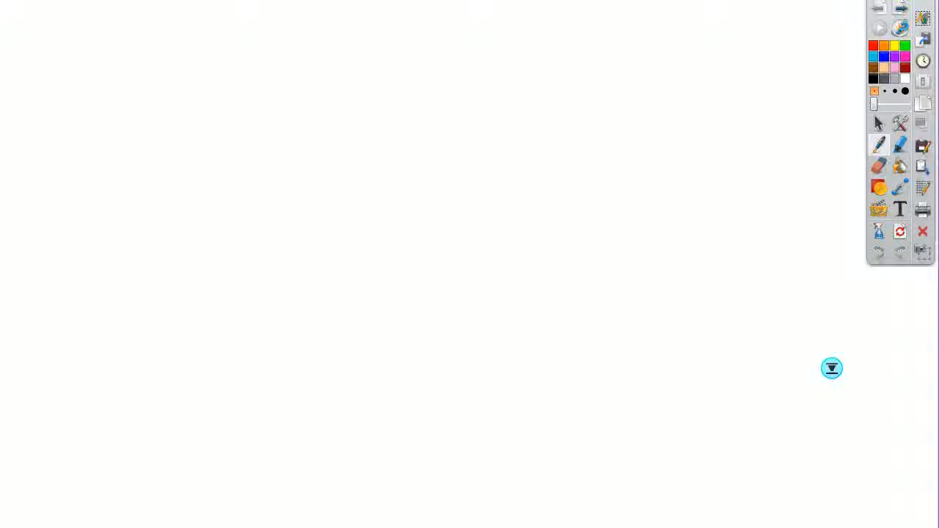
{"action": "key", "text": "alt+Tab"}
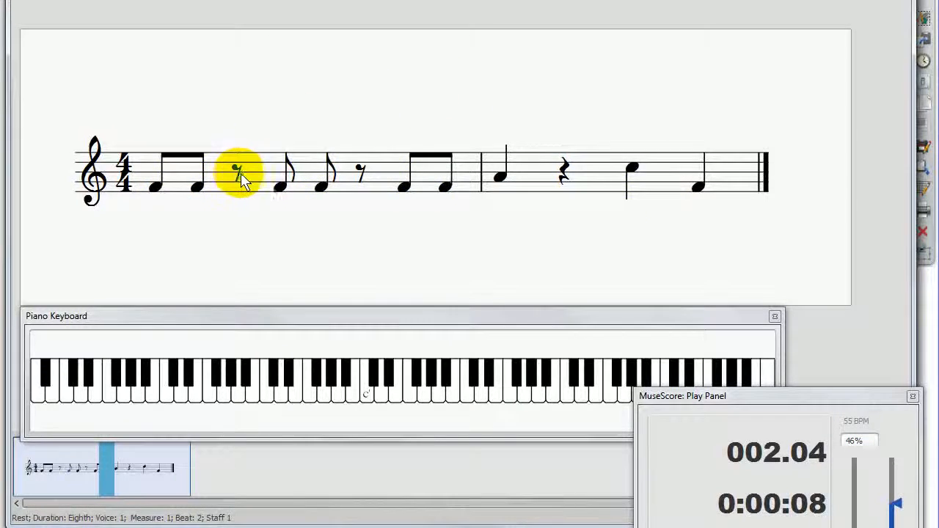
{"action": "left_click", "coordinate": [356, 91]}
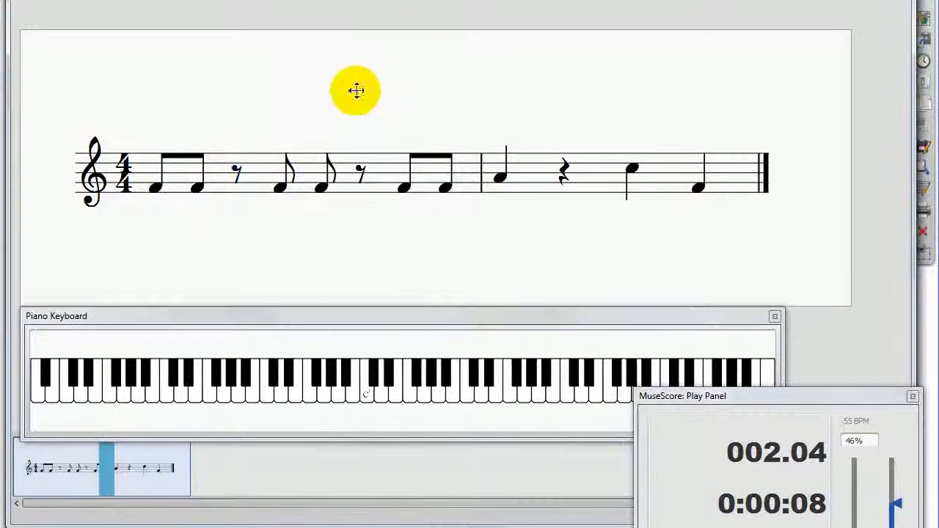
{"action": "left_click", "coordinate": [240, 168]}
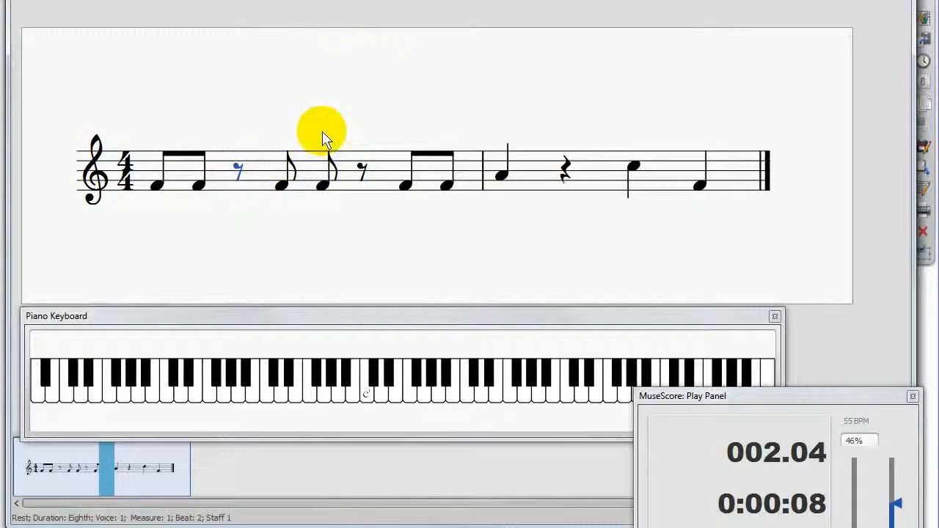
{"action": "left_click", "coordinate": [286, 121]}
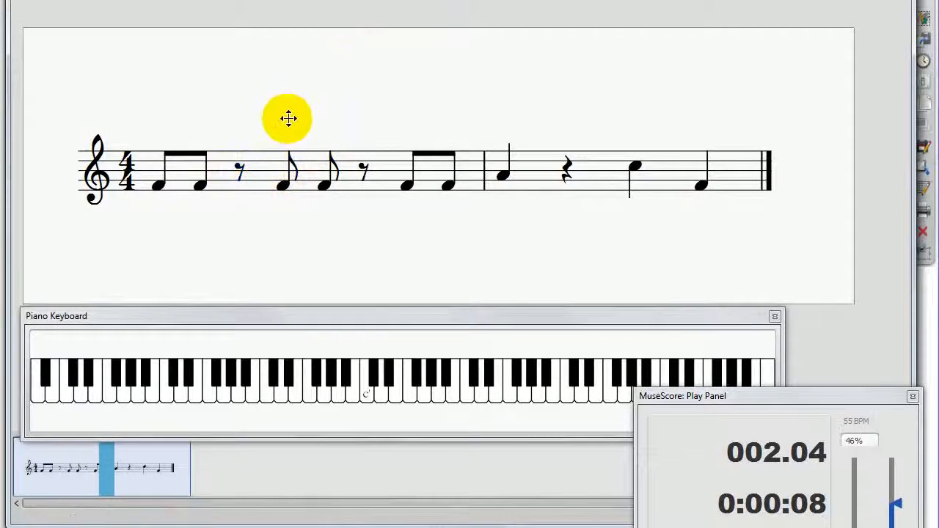
{"action": "left_click", "coordinate": [158, 188]}
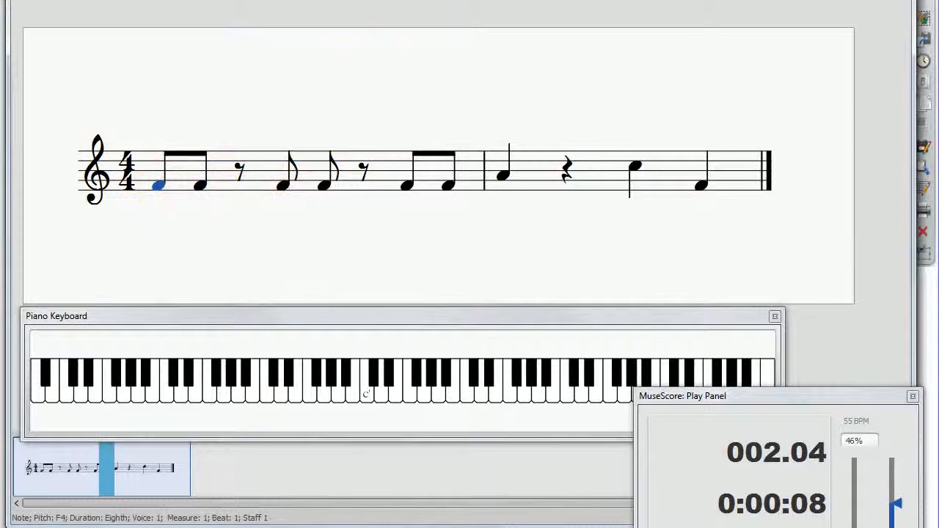
{"action": "key", "text": "5"}
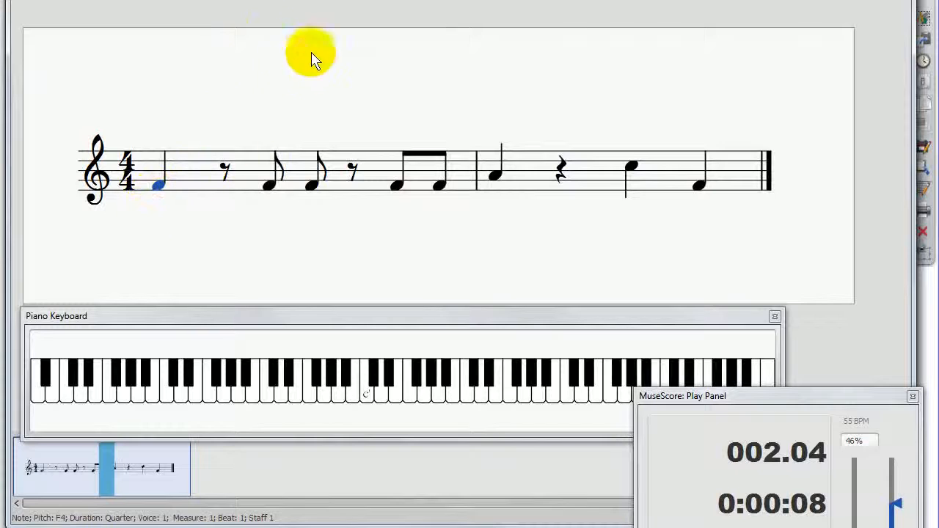
{"action": "key", "text": "period"}
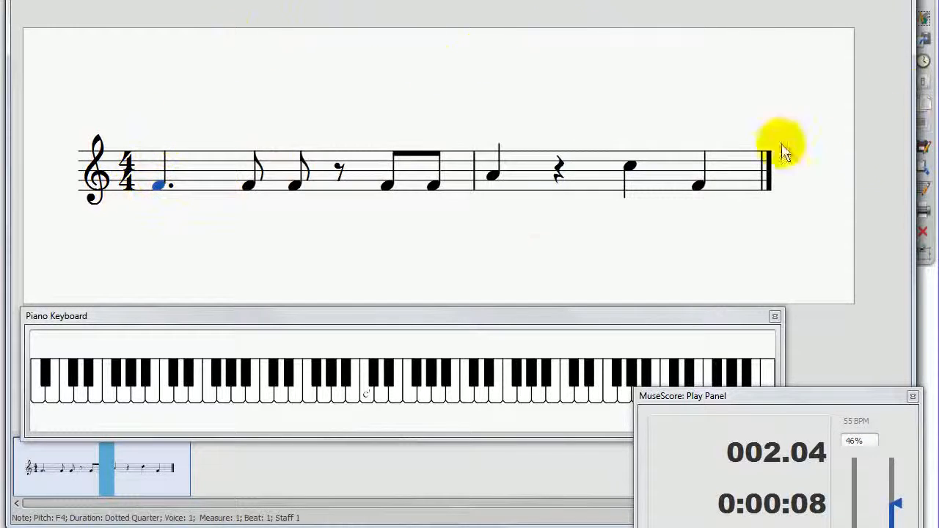
Step: Return to the screen annotations and draw a five-line staff in light blue above the score
{"action": "left_click", "coordinate": [922, 14]}
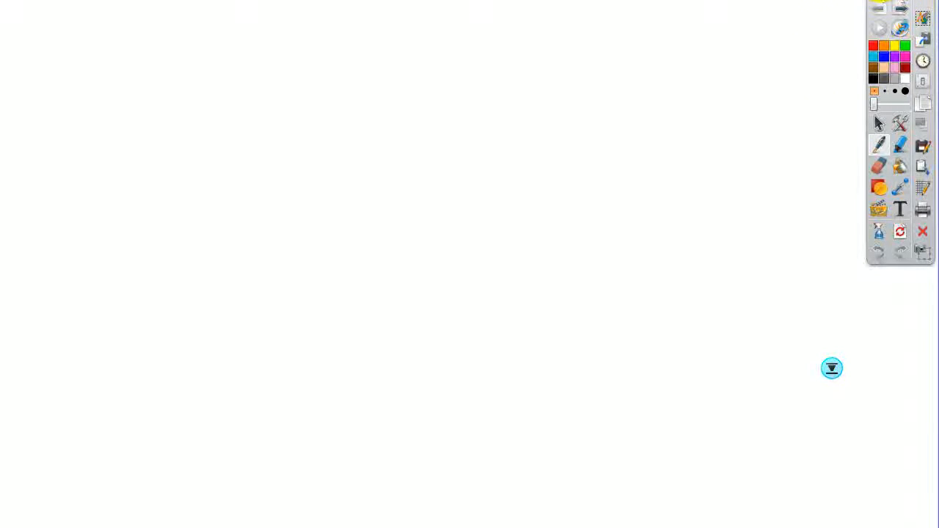
{"action": "left_click", "coordinate": [878, 0]}
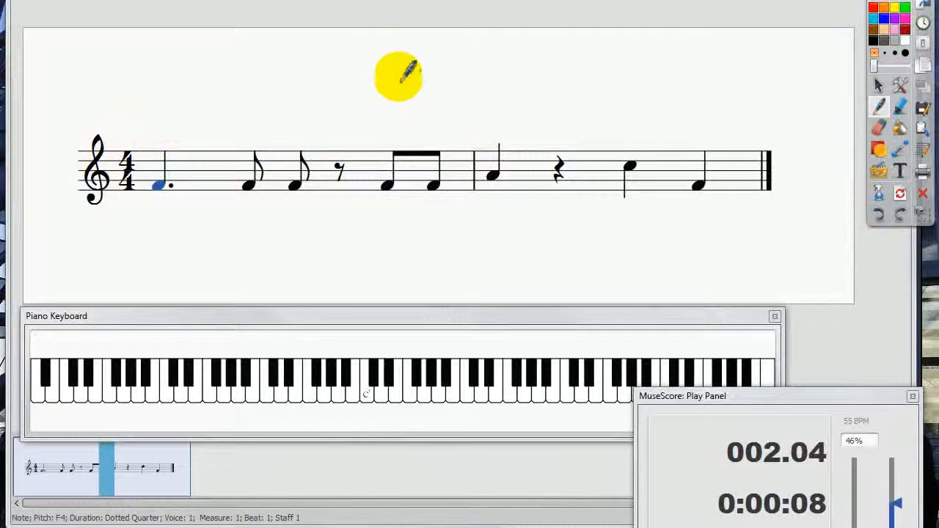
{"action": "left_click_drag", "start_coordinate": [319, 54], "coordinate": [601, 56]}
{"action": "left_click_drag", "start_coordinate": [337, 72], "coordinate": [601, 73]}
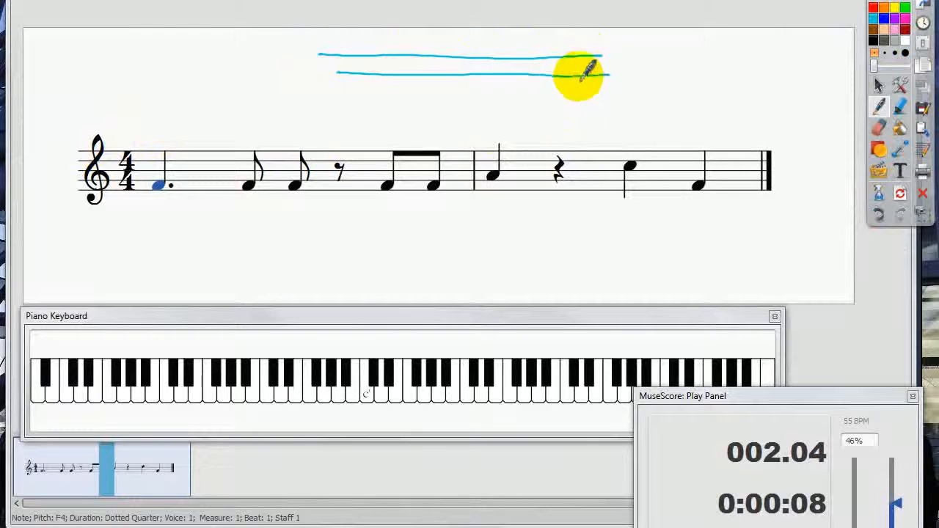
{"action": "left_click_drag", "start_coordinate": [336, 87], "coordinate": [595, 95]}
{"action": "left_click_drag", "start_coordinate": [331, 108], "coordinate": [595, 110]}
{"action": "left_click_drag", "start_coordinate": [325, 129], "coordinate": [646, 125]}
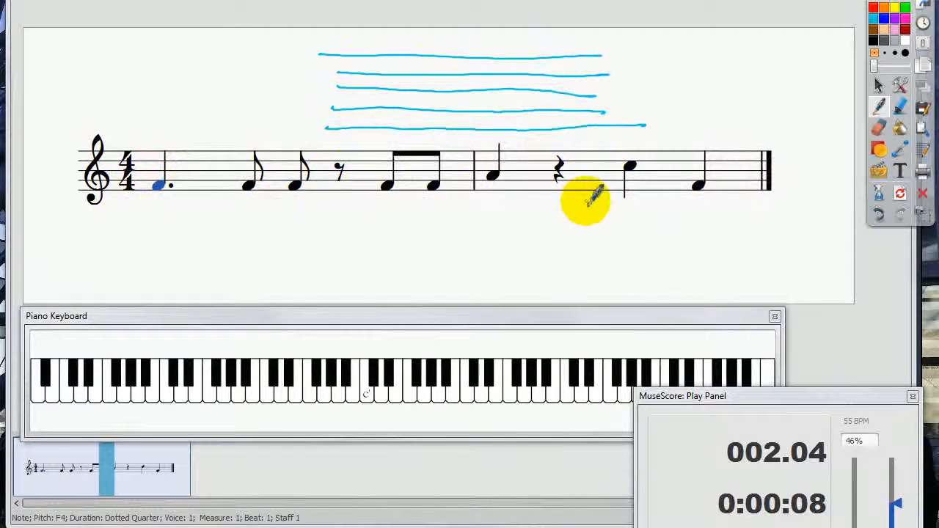
Step: Draw a quarter note joined by a tie to an eighth note on the handwritten staff
{"action": "left_click", "coordinate": [386, 100]}
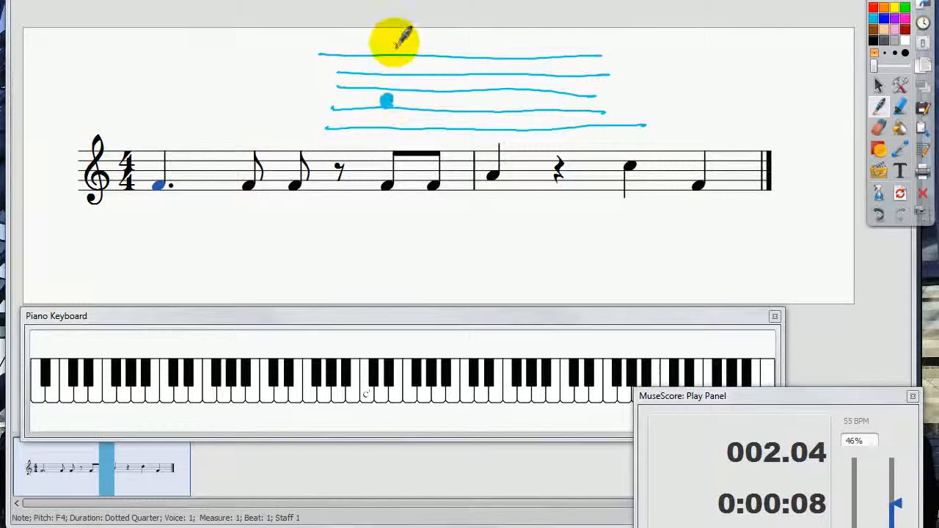
{"action": "left_click_drag", "start_coordinate": [394, 42], "coordinate": [394, 98]}
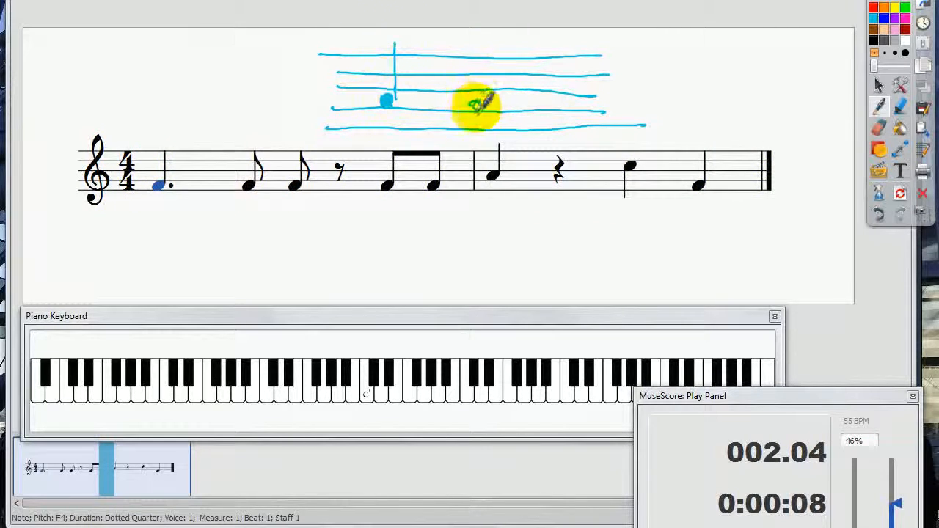
{"action": "mouse_move", "coordinate": [479, 96]}
{"action": "left_mouse_down"}
{"action": "mouse_move", "coordinate": [490, 64]}
{"action": "mouse_move", "coordinate": [503, 66]}
{"action": "left_mouse_up"}
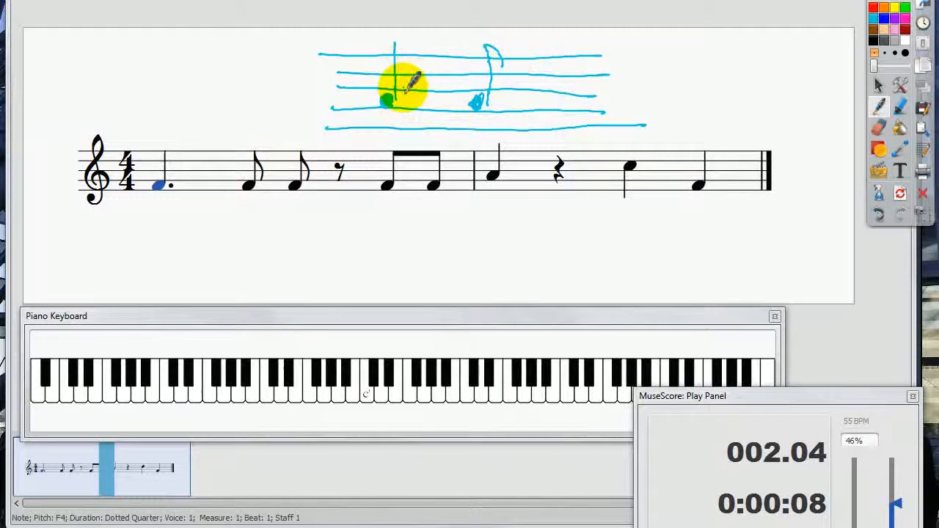
{"action": "left_click_drag", "start_coordinate": [404, 88], "coordinate": [459, 78]}
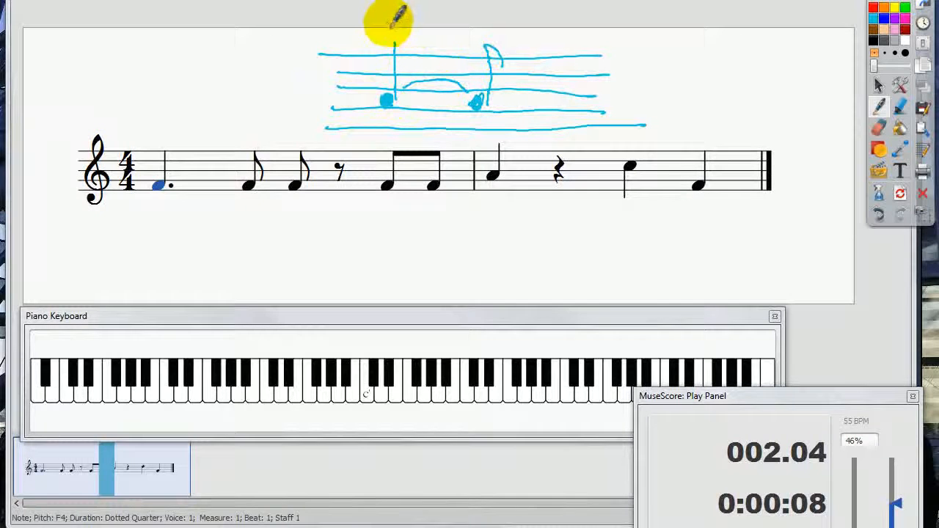
Step: Write "1 + 1/2" above the tied quarter and eighth notes to show their beat values
{"action": "left_click_drag", "start_coordinate": [388, 13], "coordinate": [387, 36]}
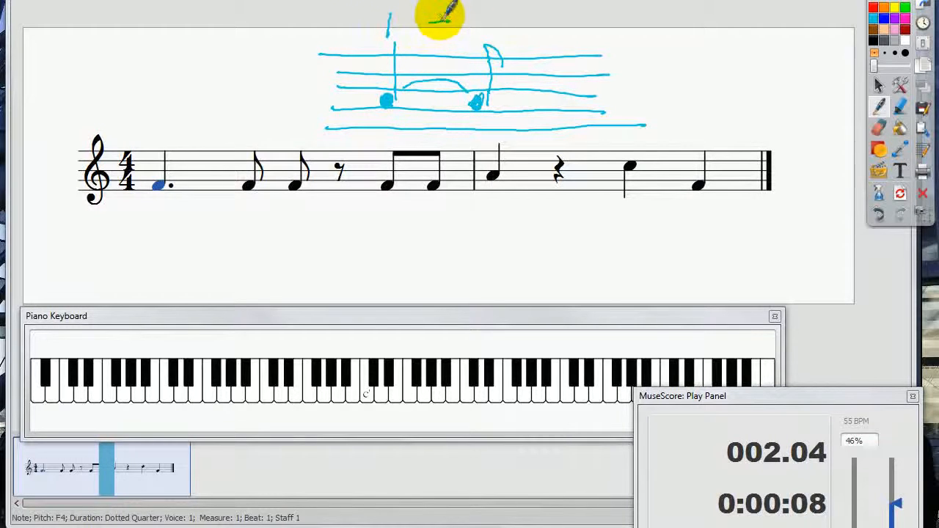
{"action": "left_click_drag", "start_coordinate": [439, 15], "coordinate": [439, 32]}
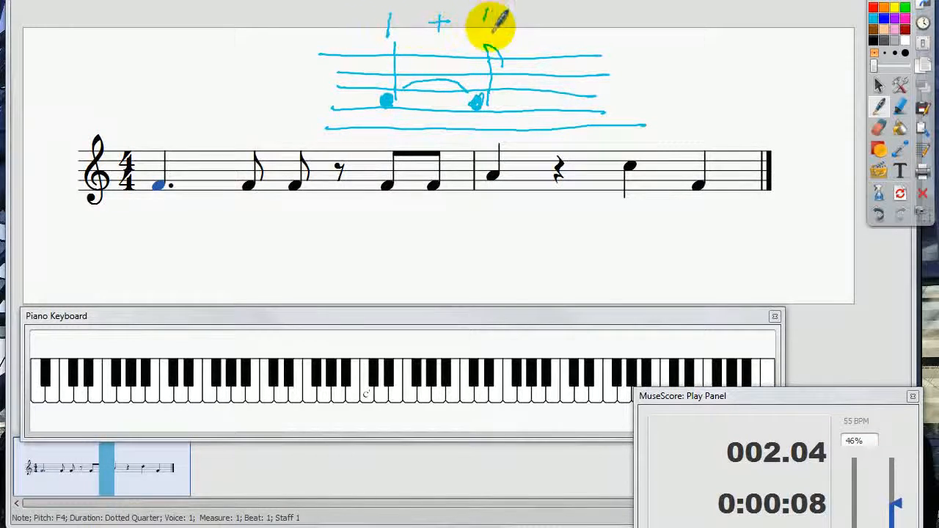
{"action": "left_click_drag", "start_coordinate": [499, 13], "coordinate": [481, 35]}
{"action": "left_click_drag", "start_coordinate": [499, 24], "coordinate": [525, 37]}
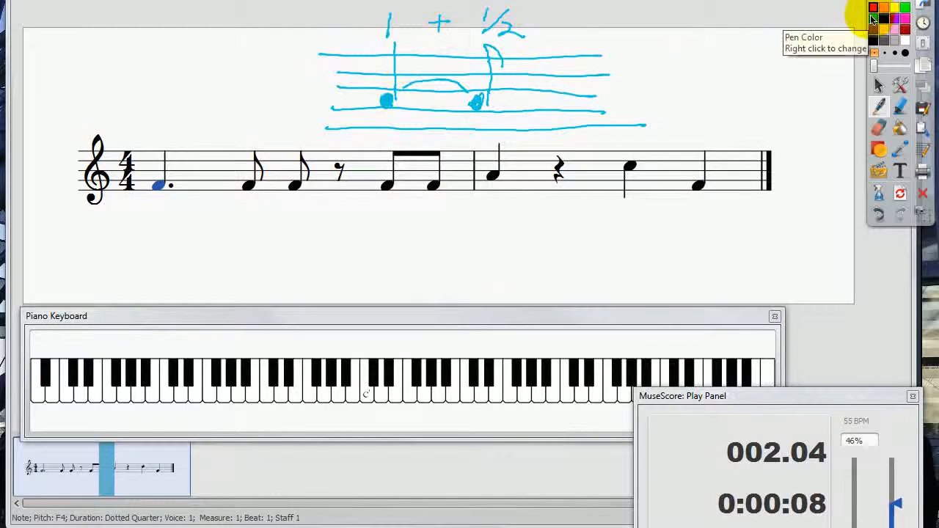
Step: Write the count "1 + 2 +" in red under the handwritten notes, bracket "1 + 2", and draw an eighth note over the last "+"
{"action": "left_click", "coordinate": [385, 99]}
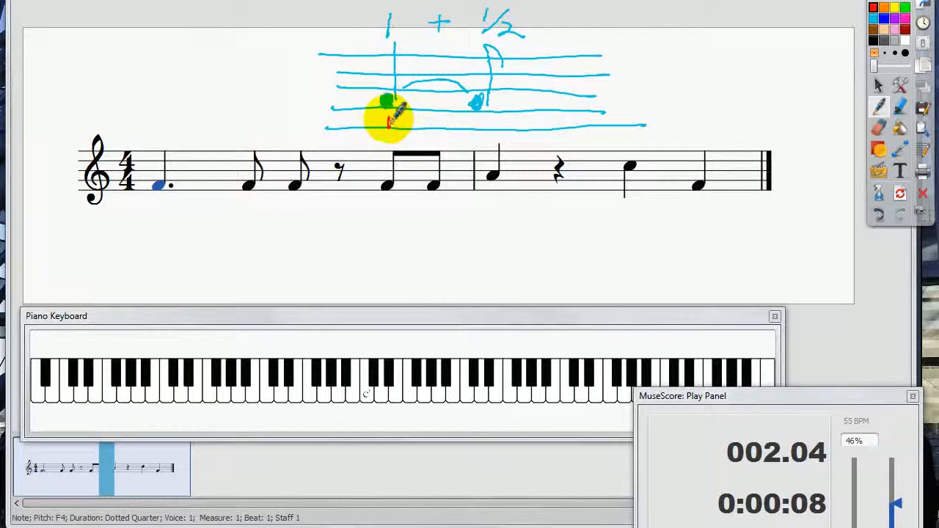
{"action": "left_click_drag", "start_coordinate": [426, 122], "coordinate": [500, 129]}
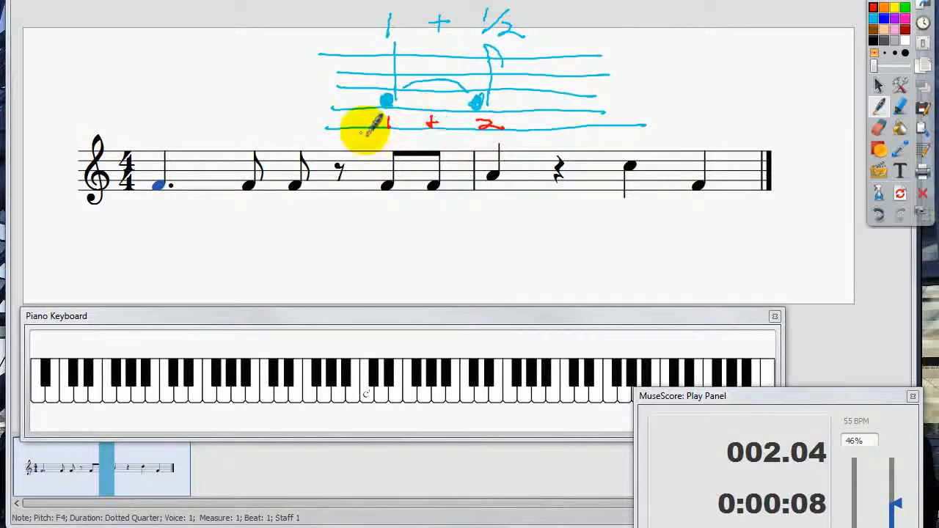
{"action": "mouse_move", "coordinate": [371, 129]}
{"action": "left_mouse_down"}
{"action": "mouse_move", "coordinate": [383, 140]}
{"action": "mouse_move", "coordinate": [507, 137]}
{"action": "mouse_move", "coordinate": [555, 135]}
{"action": "mouse_move", "coordinate": [567, 123]}
{"action": "left_mouse_up"}
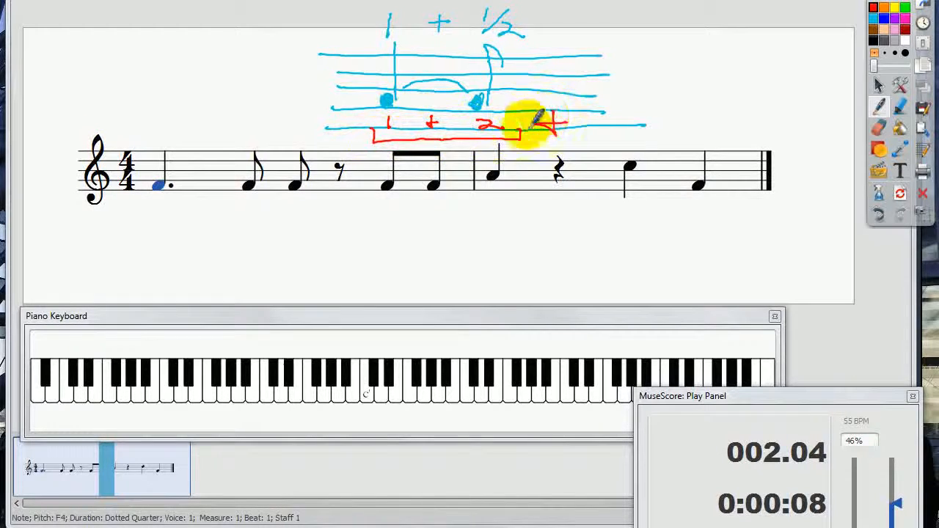
{"action": "mouse_move", "coordinate": [541, 79]}
{"action": "left_mouse_down"}
{"action": "mouse_move", "coordinate": [555, 77]}
{"action": "mouse_move", "coordinate": [554, 92]}
{"action": "left_mouse_up"}
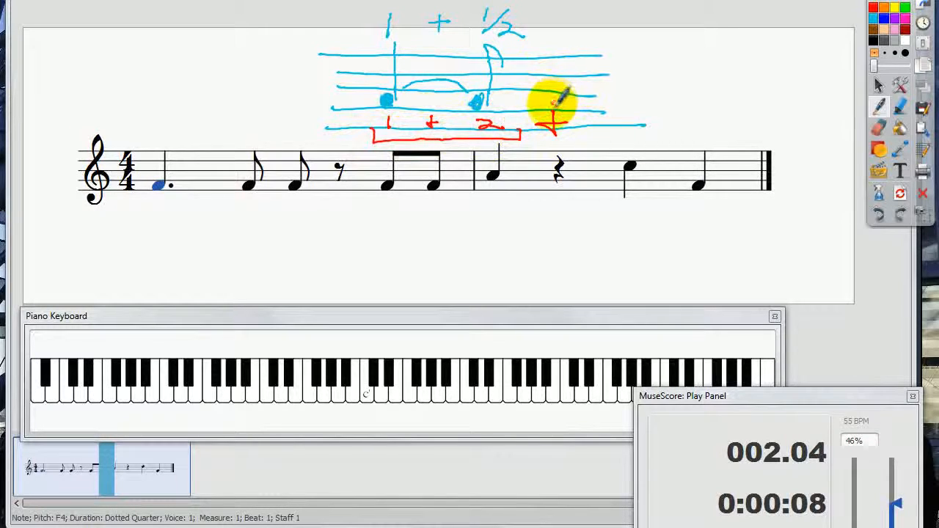
{"action": "left_click_drag", "start_coordinate": [557, 94], "coordinate": [579, 73]}
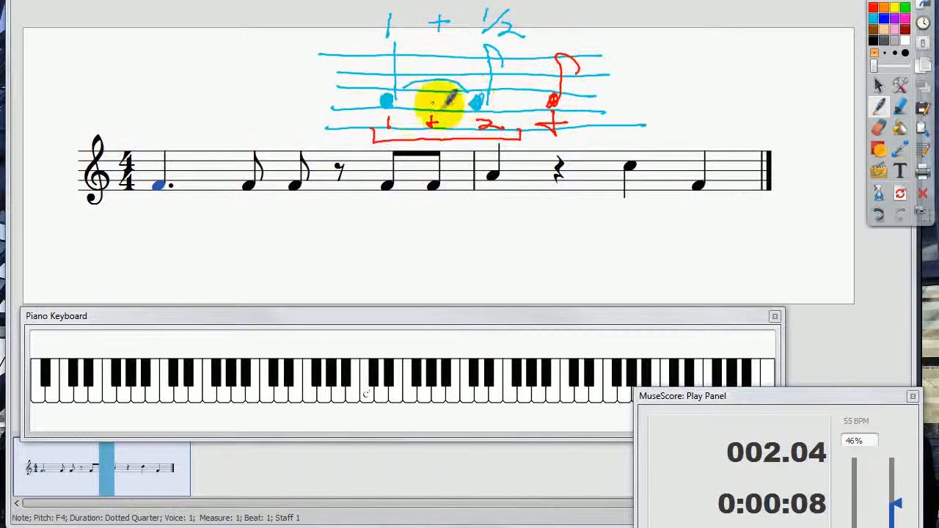
Step: Draw a red bracket beneath the handwritten tied quarter and eighth notes, and return to the score
{"action": "mouse_move", "coordinate": [368, 90]}
{"action": "left_mouse_down"}
{"action": "mouse_move", "coordinate": [368, 110]}
{"action": "mouse_move", "coordinate": [495, 109]}
{"action": "mouse_move", "coordinate": [505, 92]}
{"action": "left_mouse_up"}
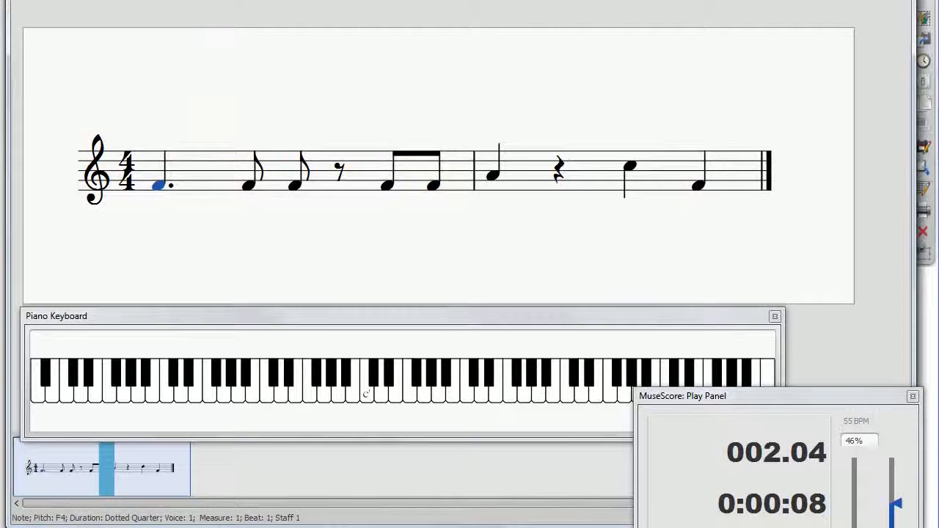
{"action": "key", "text": "space"}
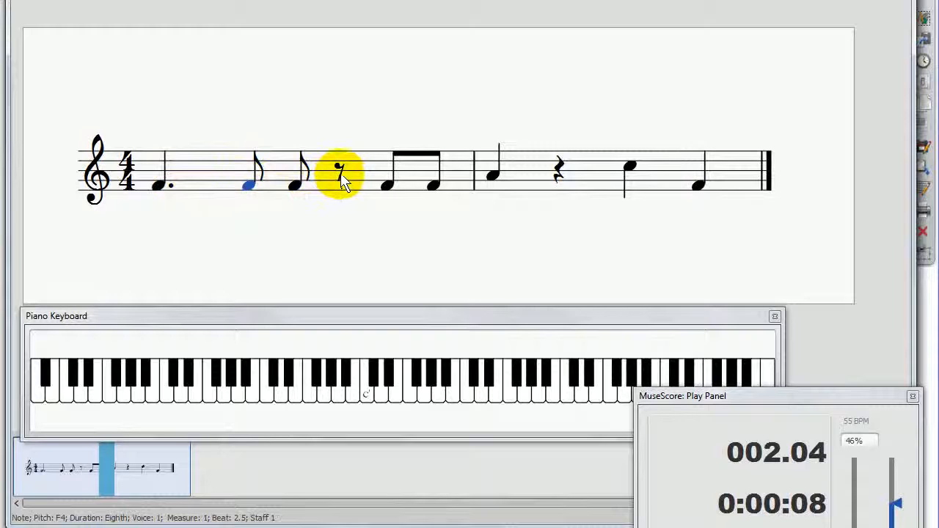
Step: Play the two-measure rhythm from its opening dotted quarter note, and stop and deselect at the end
{"action": "left_click", "coordinate": [297, 184]}
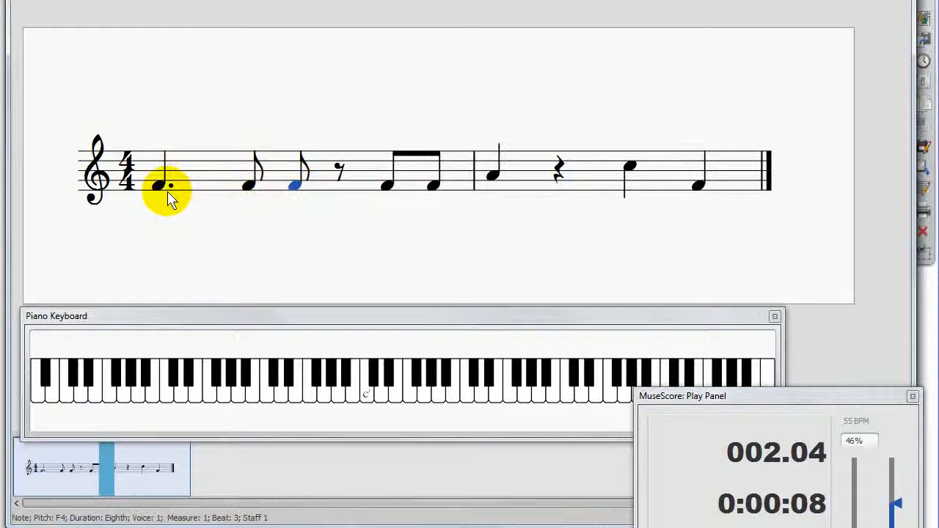
{"action": "left_click", "coordinate": [311, 400]}
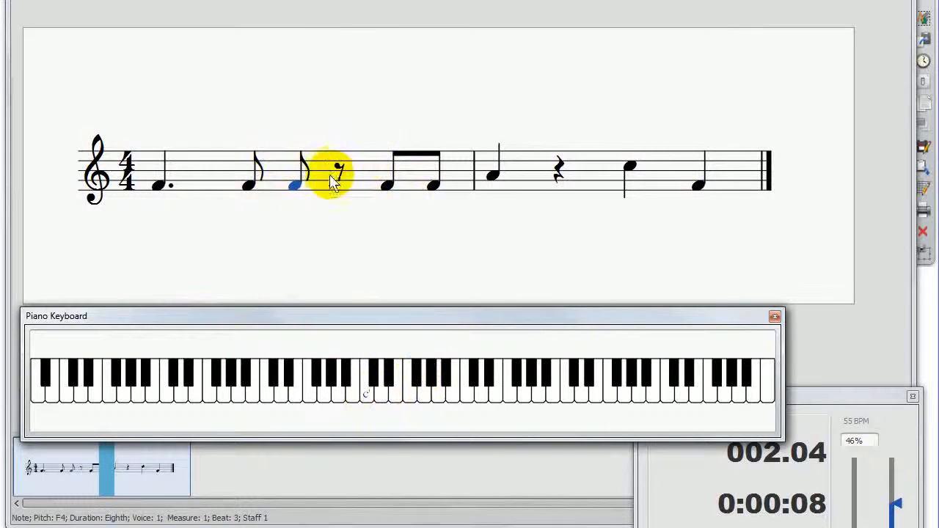
{"action": "left_click", "coordinate": [160, 183]}
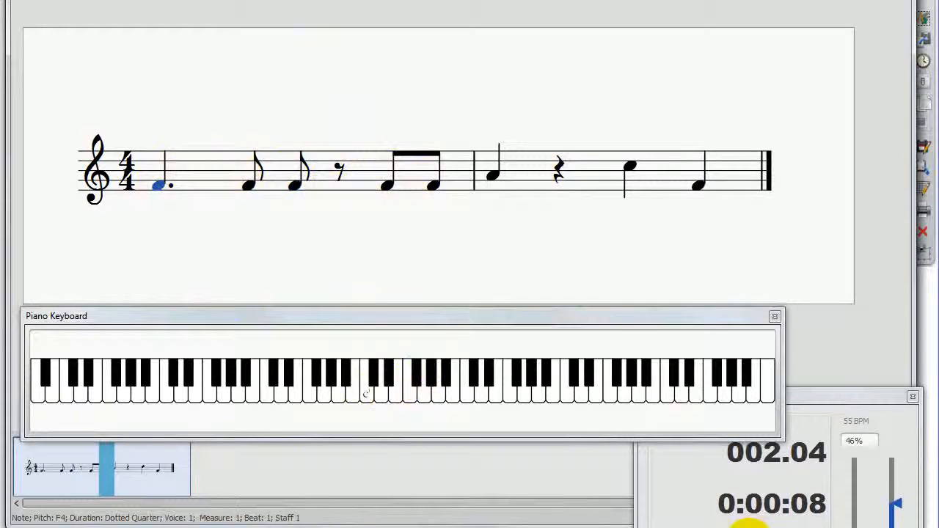
{"action": "left_click", "coordinate": [747, 526]}
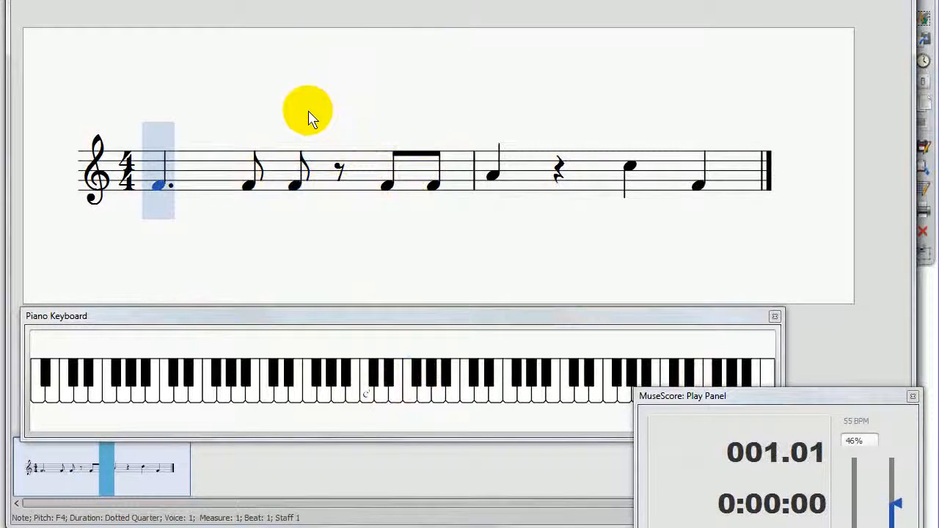
{"action": "left_click", "coordinate": [159, 192]}
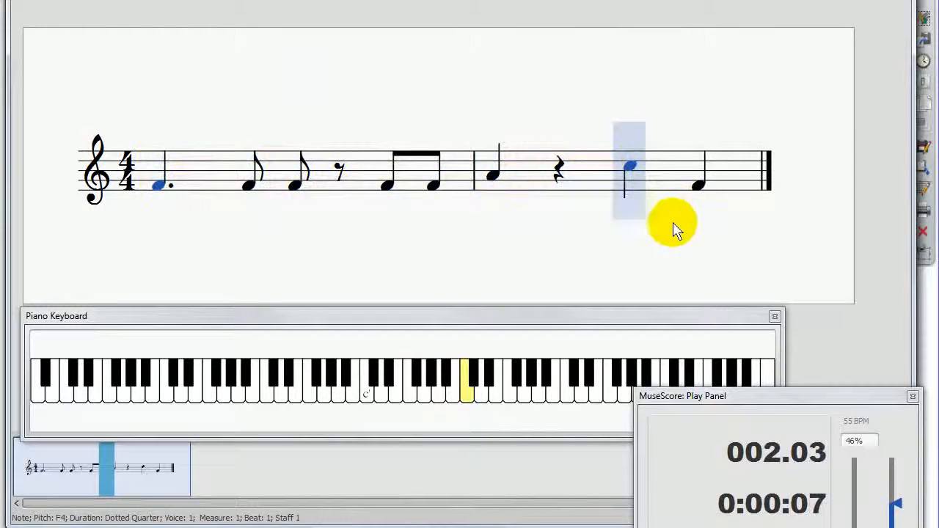
{"action": "left_click", "coordinate": [495, 184]}
{"action": "key", "text": "Escape"}
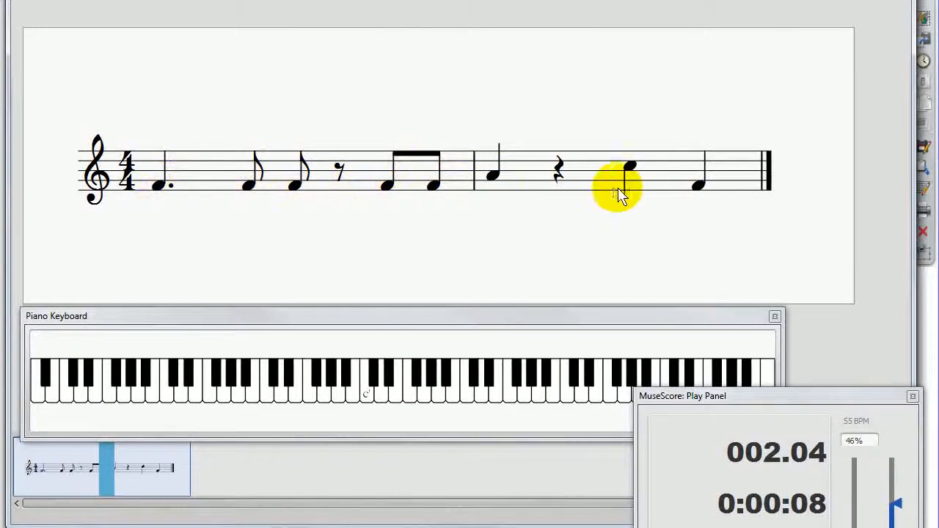
Step: Change the first note of measure 1 to a dotted half note
{"action": "left_click", "coordinate": [161, 189]}
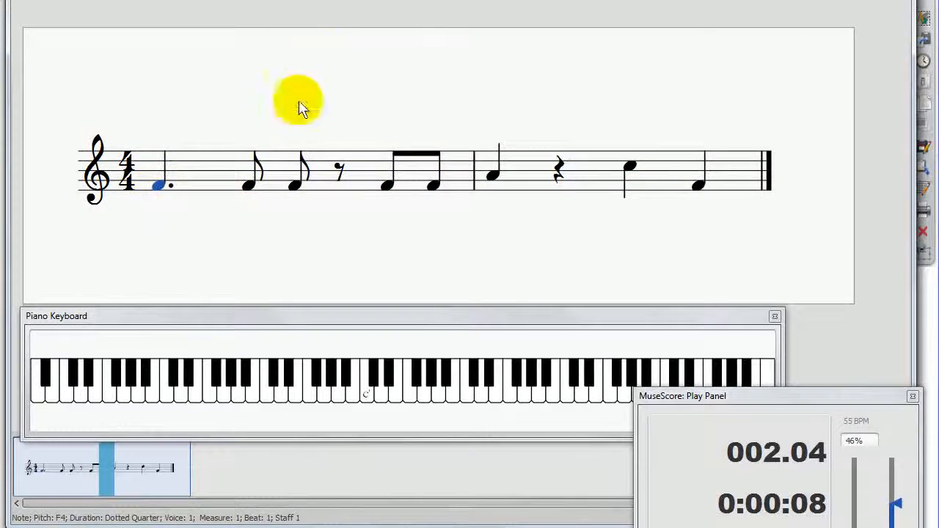
{"action": "key", "text": "6"}
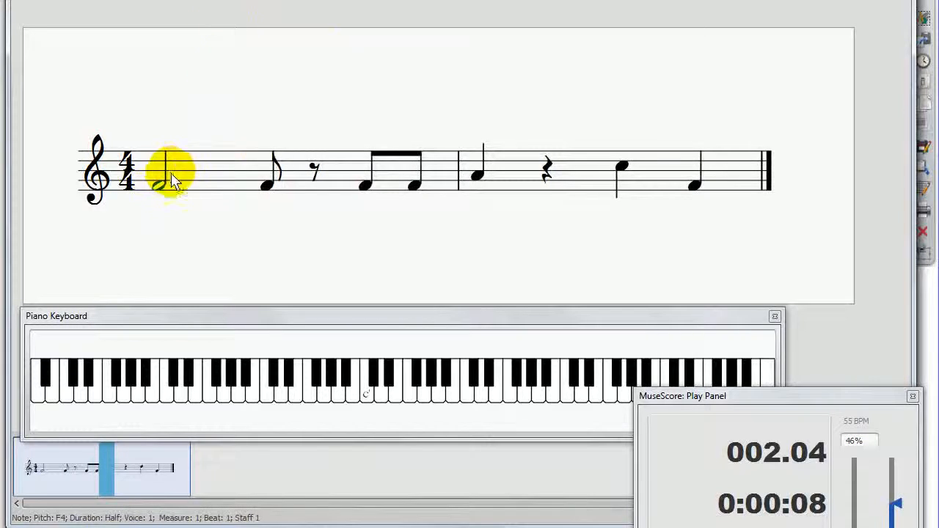
{"action": "key", "text": "period"}
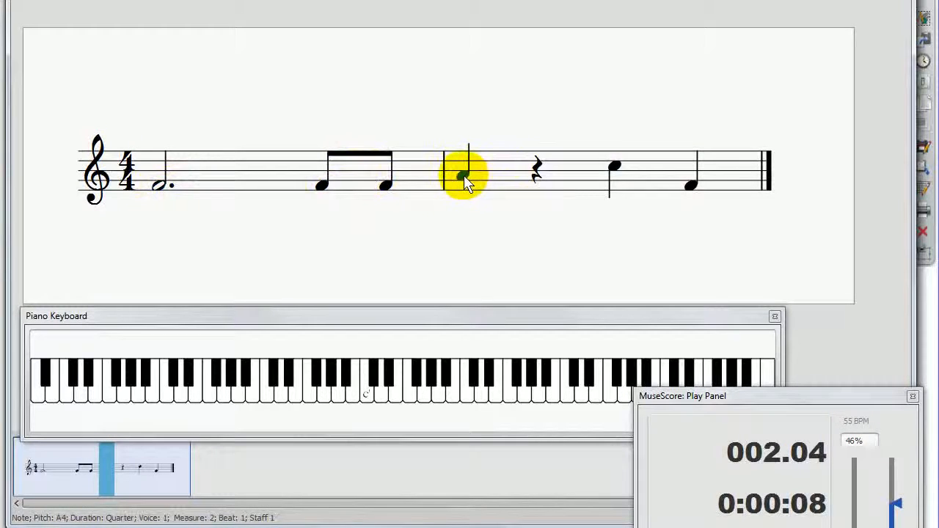
{"action": "left_click", "coordinate": [160, 184]}
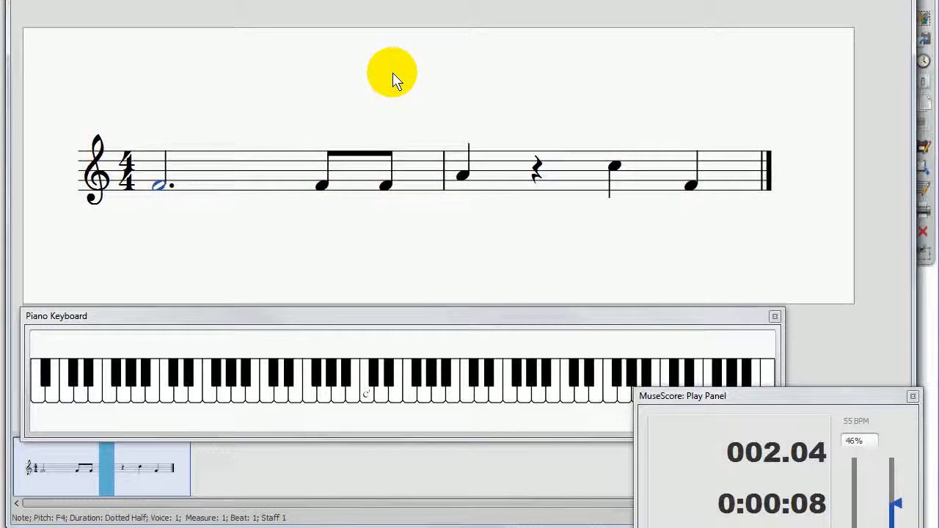
Step: Return to the screen annotations and undo all the handwritten staff, note and count drawings above the score
{"action": "left_click", "coordinate": [506, 195]}
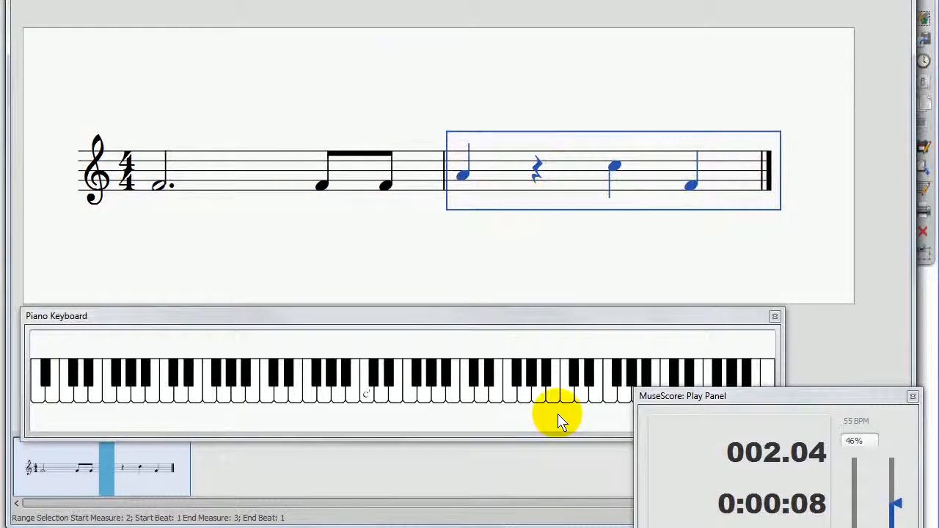
{"action": "left_click", "coordinate": [927, 42]}
{"action": "left_click", "coordinate": [891, 1]}
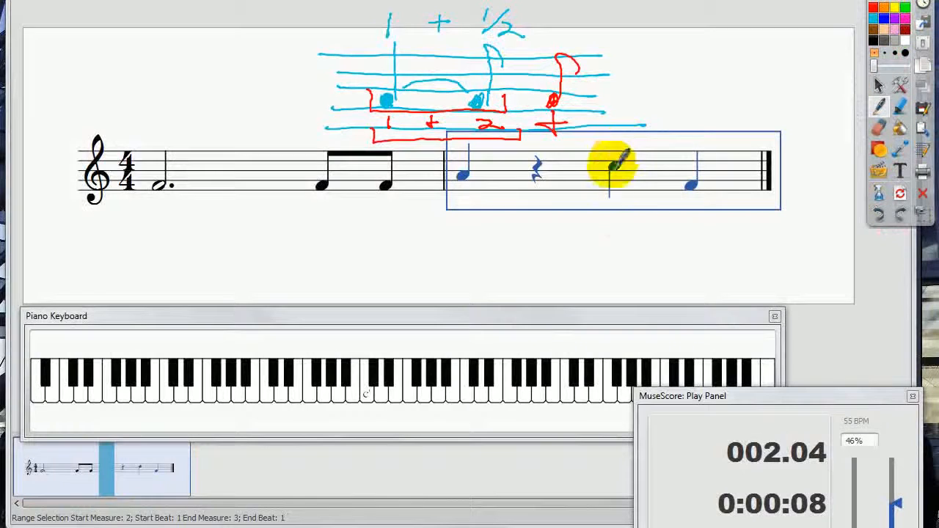
{"action": "key", "text": "ctrl+z"}
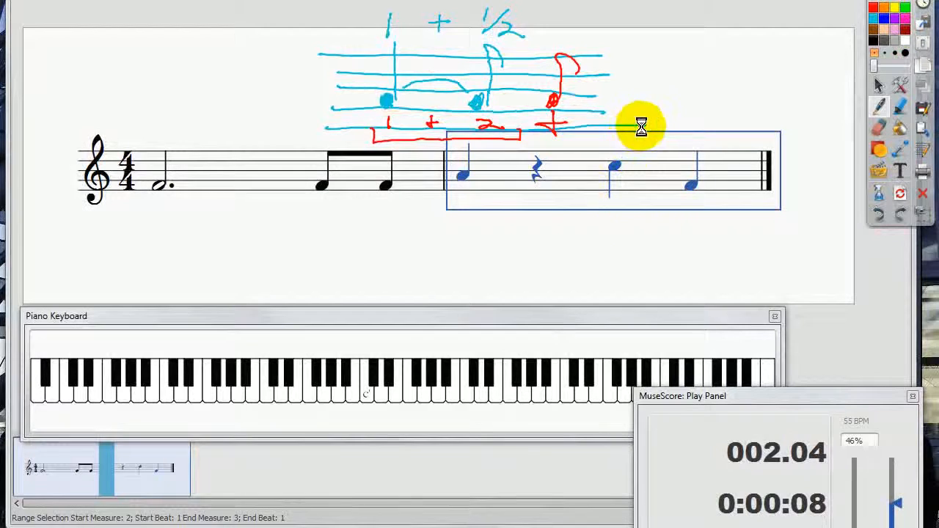
{"action": "key", "text": "ctrl+z"}
{"action": "key", "text": "ctrl+z"}
{"action": "key", "text": "ctrl+z"}
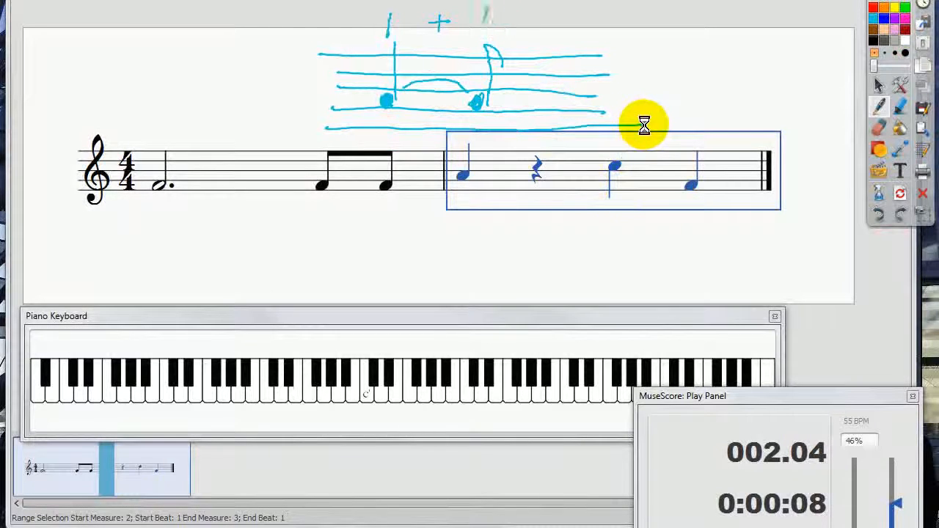
{"action": "key", "text": "ctrl+z"}
{"action": "key", "text": "ctrl+z"}
{"action": "key", "text": "ctrl+z"}
{"action": "key", "text": "ctrl+z"}
{"action": "key", "text": "ctrl+z"}
{"action": "key", "text": "ctrl+z"}
{"action": "key", "text": "ctrl+z"}
{"action": "key", "text": "ctrl+z"}
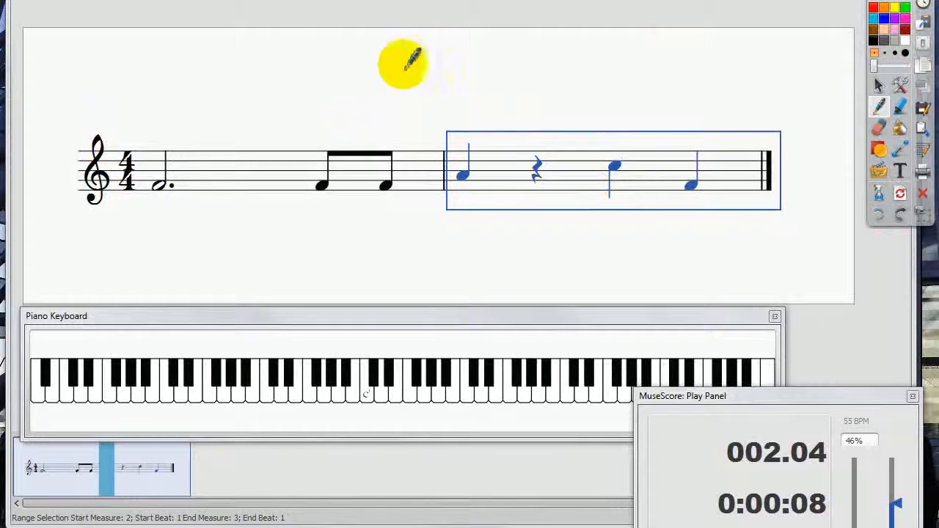
Step: Draw a half note labelled "2" and a quarter note labelled "+ 1" in red above measure 1
{"action": "left_click_drag", "start_coordinate": [227, 83], "coordinate": [228, 83]}
{"action": "left_click_drag", "start_coordinate": [233, 46], "coordinate": [253, 121]}
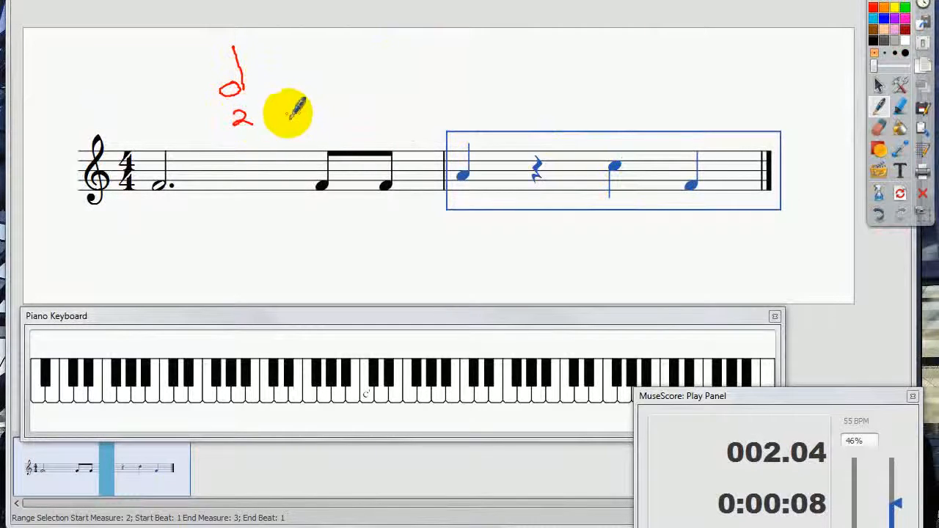
{"action": "mouse_move", "coordinate": [278, 112]}
{"action": "left_mouse_down"}
{"action": "mouse_move", "coordinate": [304, 112]}
{"action": "mouse_move", "coordinate": [291, 120]}
{"action": "left_mouse_up"}
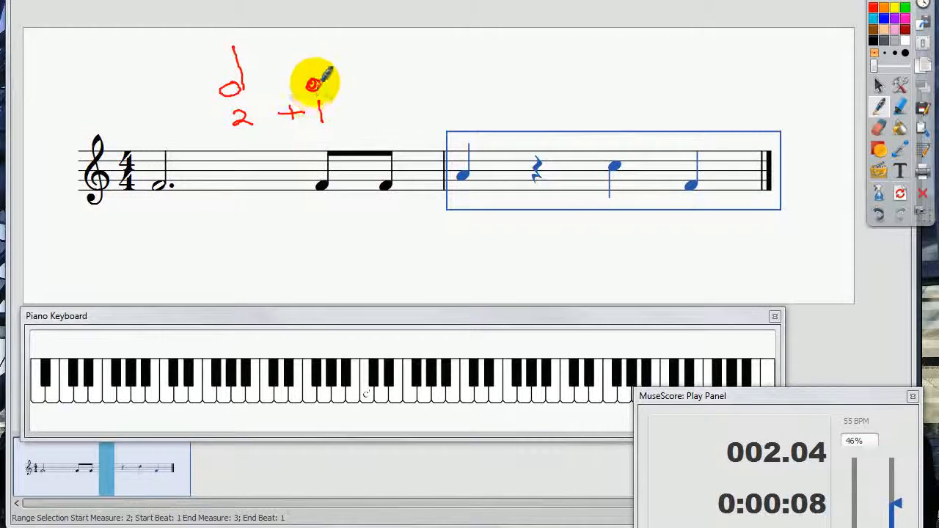
{"action": "left_click_drag", "start_coordinate": [314, 83], "coordinate": [316, 50]}
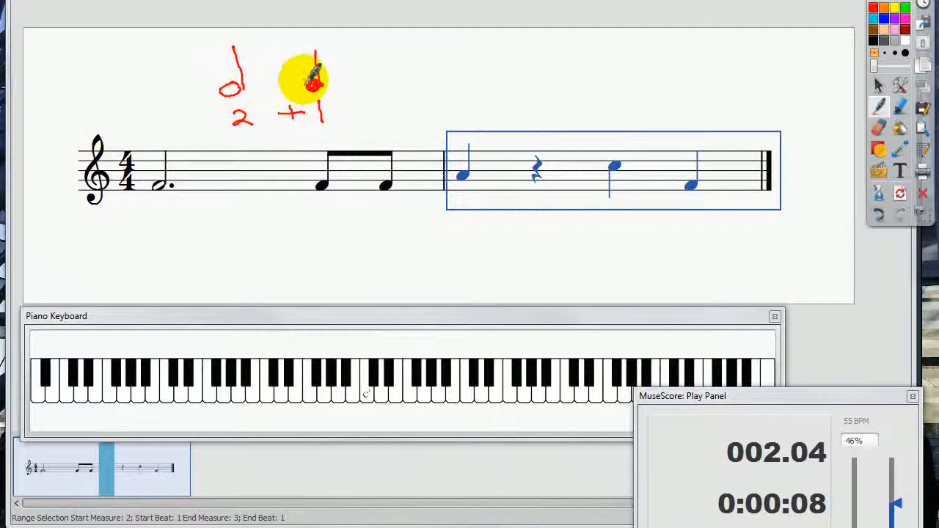
Step: Undo the handwritten half note, quarter note and "2 + 1" labels
{"action": "key", "text": "ctrl+z"}
{"action": "key", "text": "ctrl+z"}
{"action": "key", "text": "ctrl+z"}
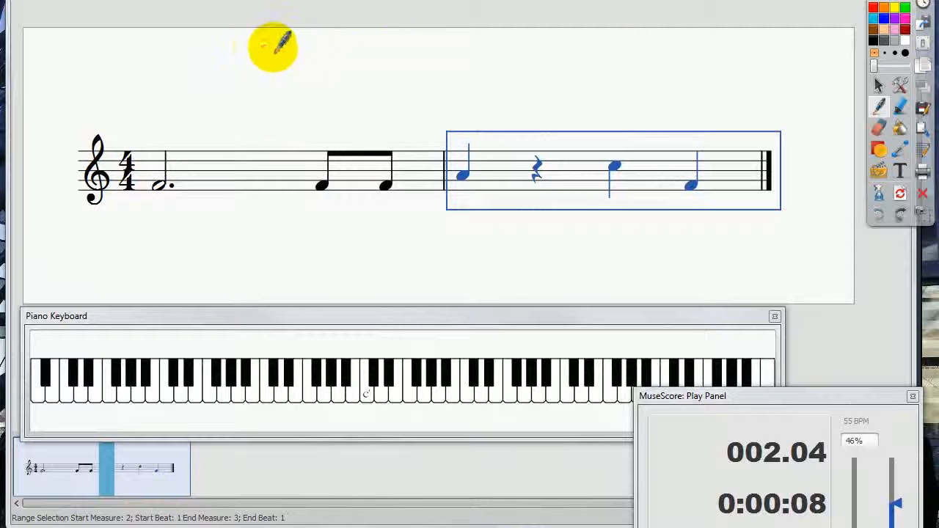
Step: Draw a five-line staff in red above the score
{"action": "left_click_drag", "start_coordinate": [248, 46], "coordinate": [583, 50]}
{"action": "mouse_move", "coordinate": [252, 72]}
{"action": "left_mouse_down"}
{"action": "mouse_move", "coordinate": [582, 69]}
{"action": "mouse_move", "coordinate": [528, 88]}
{"action": "mouse_move", "coordinate": [598, 86]}
{"action": "left_mouse_up"}
{"action": "left_click_drag", "start_coordinate": [253, 99], "coordinate": [579, 98]}
{"action": "left_click_drag", "start_coordinate": [263, 118], "coordinate": [583, 110]}
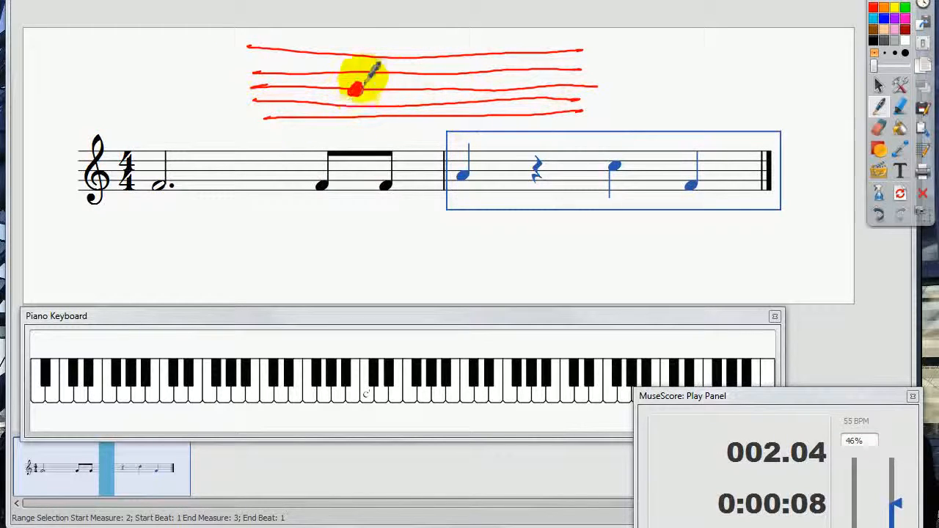
Step: Draw two quarter notes each tied to an eighth note on the red staff, with a quarter tied to a dot and a dotted quarter beside it
{"action": "mouse_move", "coordinate": [366, 42]}
{"action": "left_mouse_down"}
{"action": "mouse_move", "coordinate": [365, 86]}
{"action": "mouse_move", "coordinate": [424, 86]}
{"action": "mouse_move", "coordinate": [452, 53]}
{"action": "mouse_move", "coordinate": [473, 66]}
{"action": "left_mouse_up"}
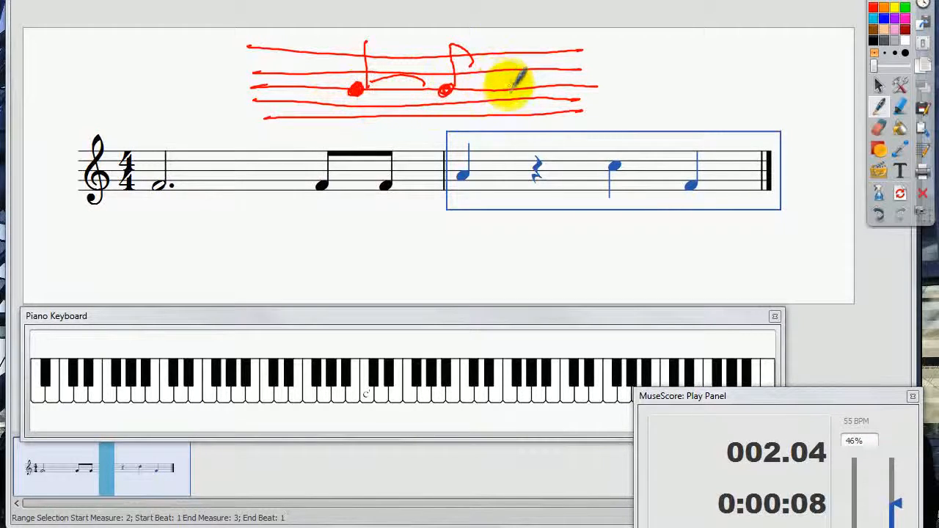
{"action": "left_click_drag", "start_coordinate": [522, 81], "coordinate": [526, 41]}
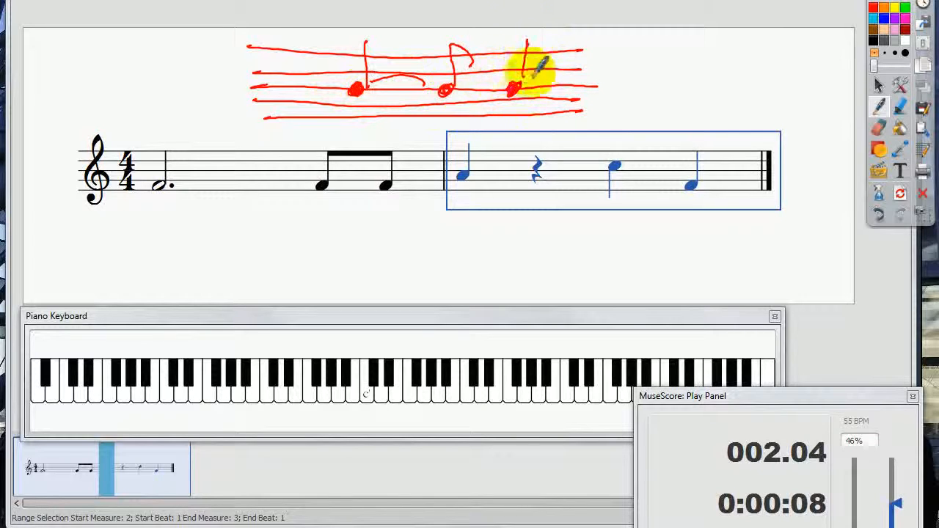
{"action": "mouse_move", "coordinate": [538, 81]}
{"action": "left_mouse_down"}
{"action": "mouse_move", "coordinate": [564, 74]}
{"action": "mouse_move", "coordinate": [576, 46]}
{"action": "mouse_move", "coordinate": [591, 71]}
{"action": "mouse_move", "coordinate": [639, 79]}
{"action": "left_mouse_up"}
{"action": "mouse_move", "coordinate": [650, 40]}
{"action": "left_mouse_down"}
{"action": "mouse_move", "coordinate": [648, 75]}
{"action": "mouse_move", "coordinate": [694, 79]}
{"action": "left_mouse_up"}
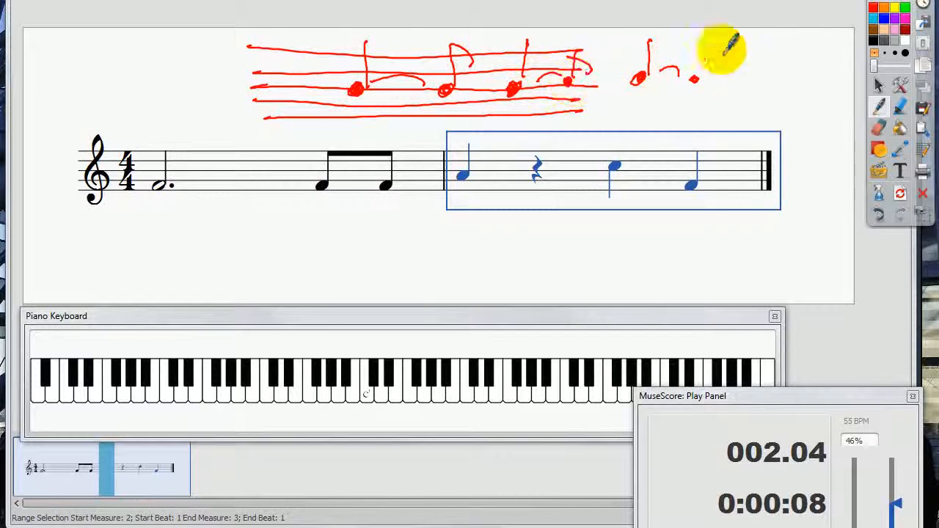
{"action": "left_click_drag", "start_coordinate": [732, 77], "coordinate": [746, 71]}
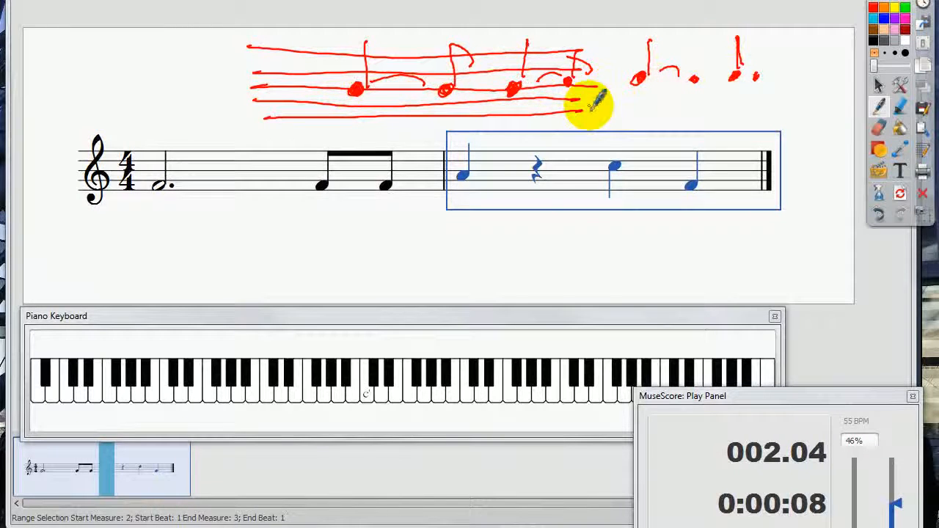
Step: Undo the red staff and all its handwritten notes, and leave the screen annotations
{"action": "key", "text": "ctrl+z"}
{"action": "key", "text": "ctrl+z"}
{"action": "key", "text": "ctrl+z"}
{"action": "key", "text": "ctrl+z"}
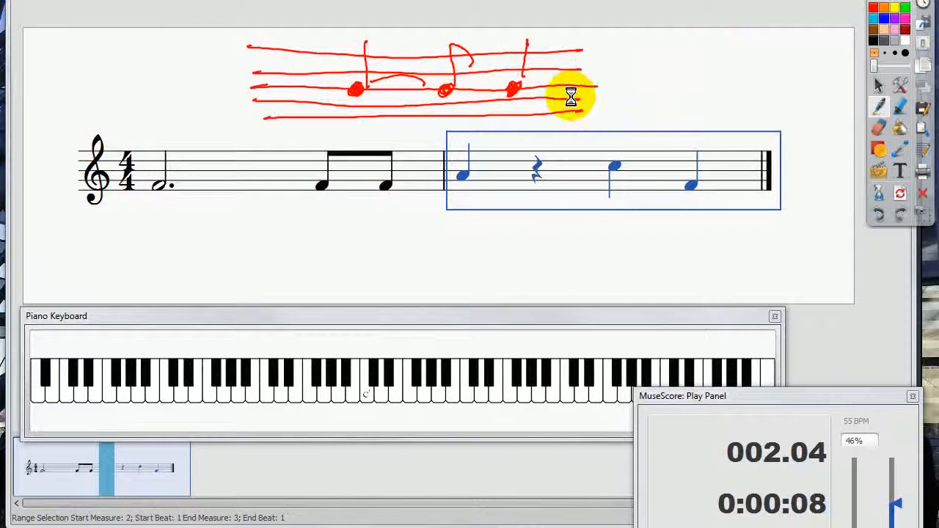
{"action": "key", "text": "ctrl+z"}
{"action": "key", "text": "ctrl+z"}
{"action": "key", "text": "ctrl+z"}
{"action": "key", "text": "ctrl+z"}
{"action": "key", "text": "ctrl+z"}
{"action": "key", "text": "ctrl+z"}
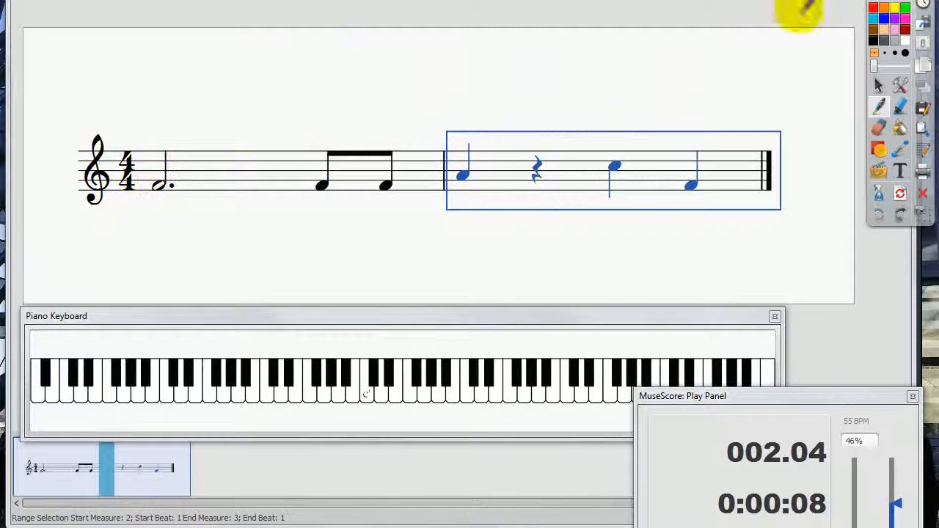
{"action": "left_click", "coordinate": [877, 107]}
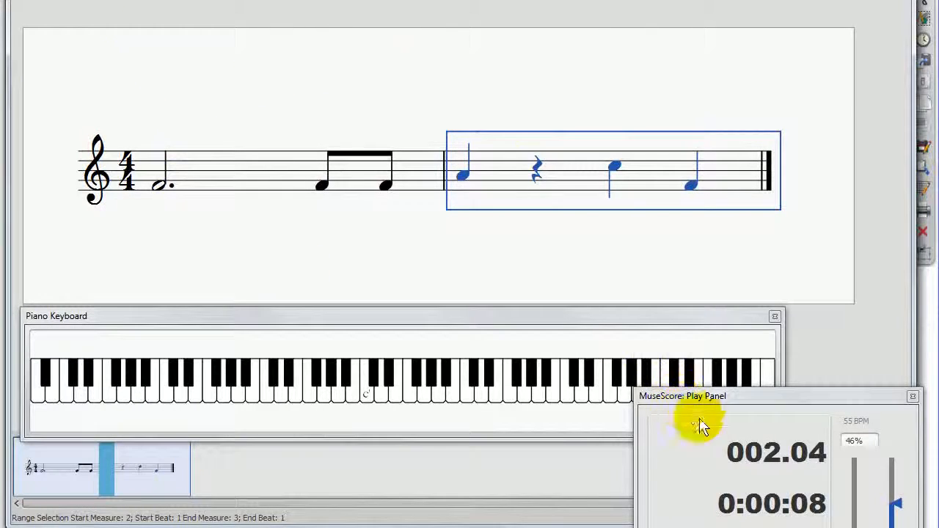
Step: Play the score from the dotted half note at the start of measure 1
{"action": "left_click", "coordinate": [688, 527]}
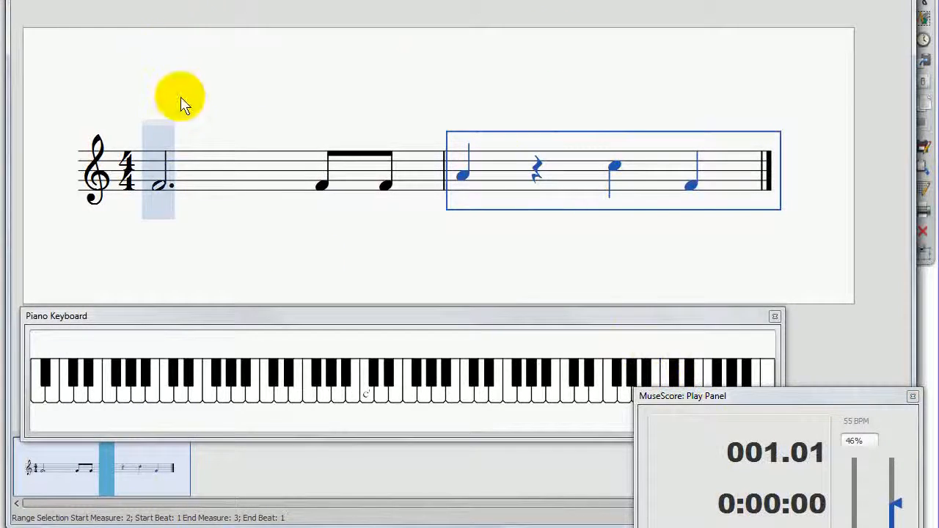
{"action": "left_click", "coordinate": [168, 179]}
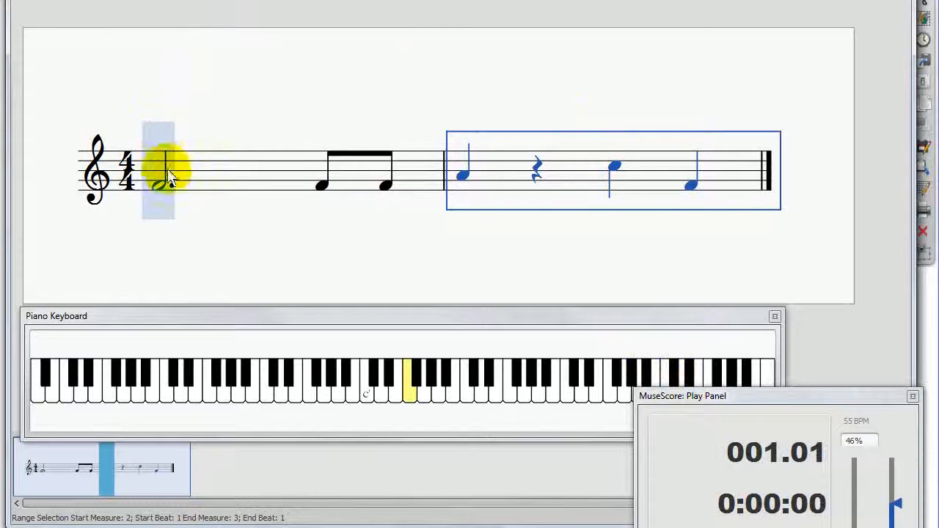
{"action": "key", "text": "space"}
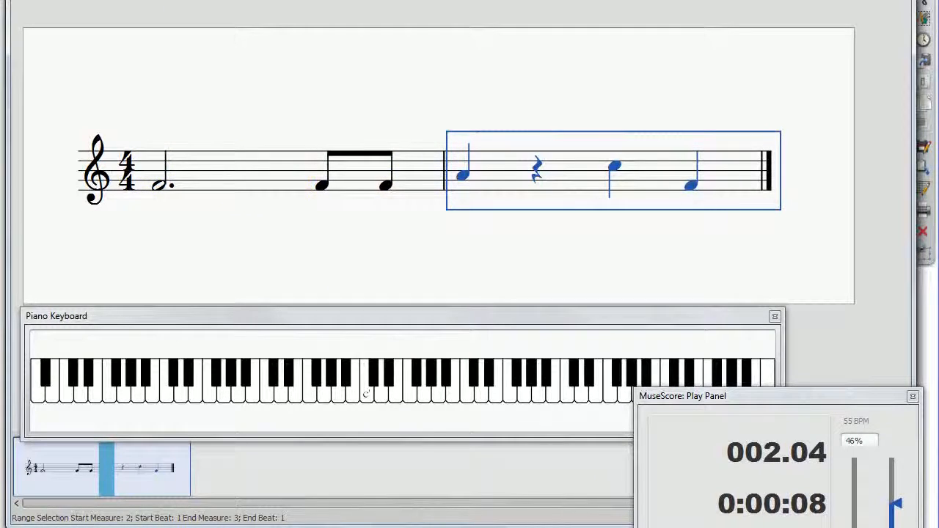
Step: Clear the notes from both measures and start note input at the beginning of measure 1
{"action": "left_click", "coordinate": [291, 185]}
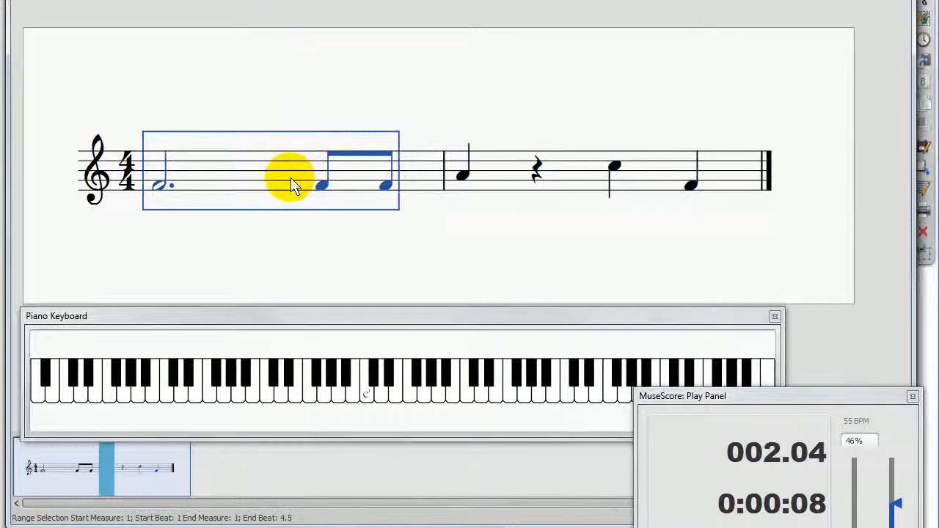
{"action": "key", "text": "Delete"}
{"action": "left_click", "coordinate": [465, 176]}
{"action": "key", "text": "Delete"}
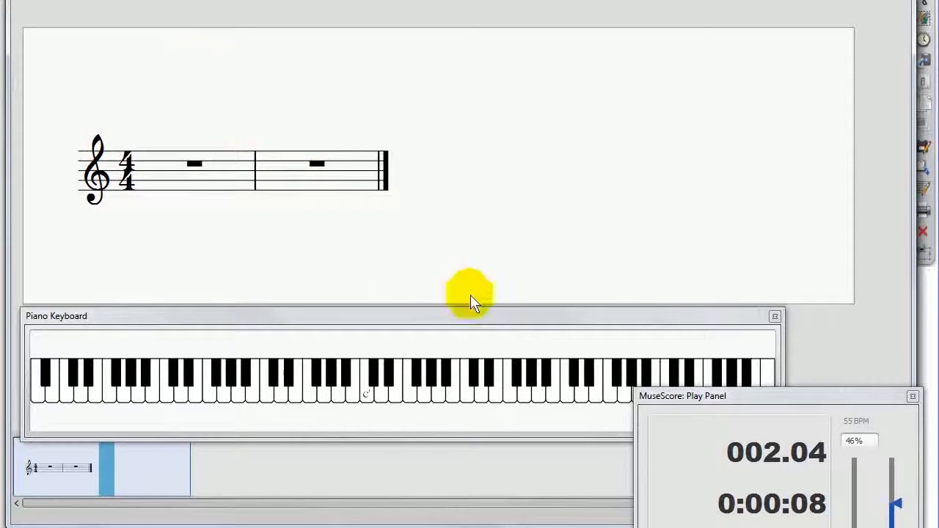
{"action": "key", "text": "n"}
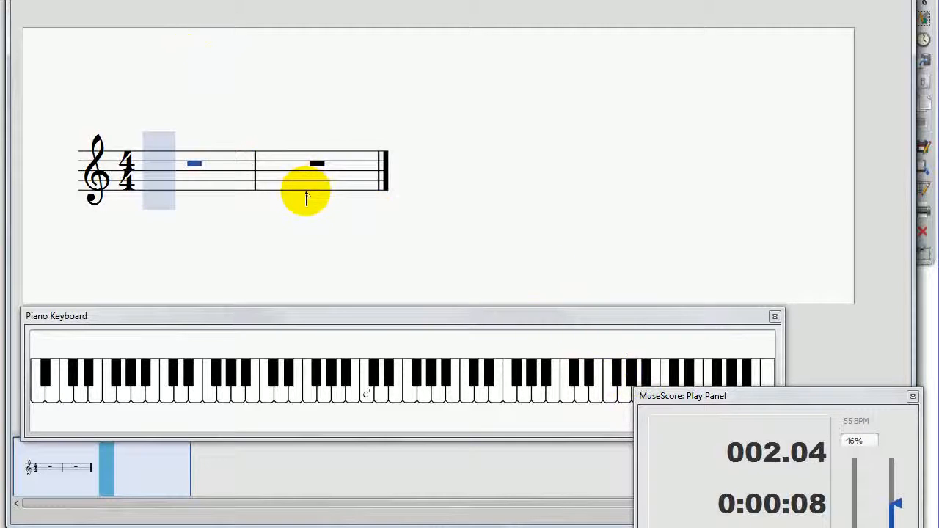
Step: Enter a quarter note F4 on beat 1 and sixteenth notes G4, A4, A4 and A4 on beat 2 of measure 1
{"action": "left_click", "coordinate": [185, 190]}
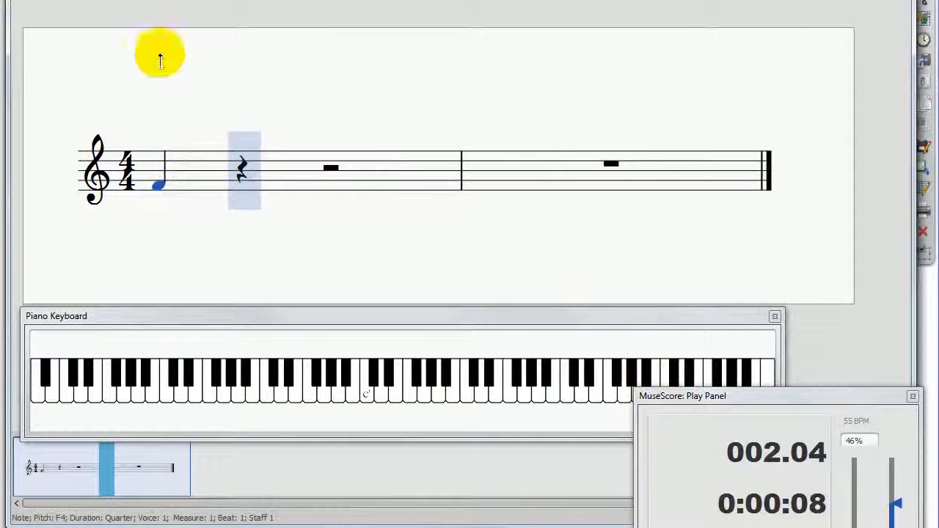
{"action": "left_click", "coordinate": [233, 181]}
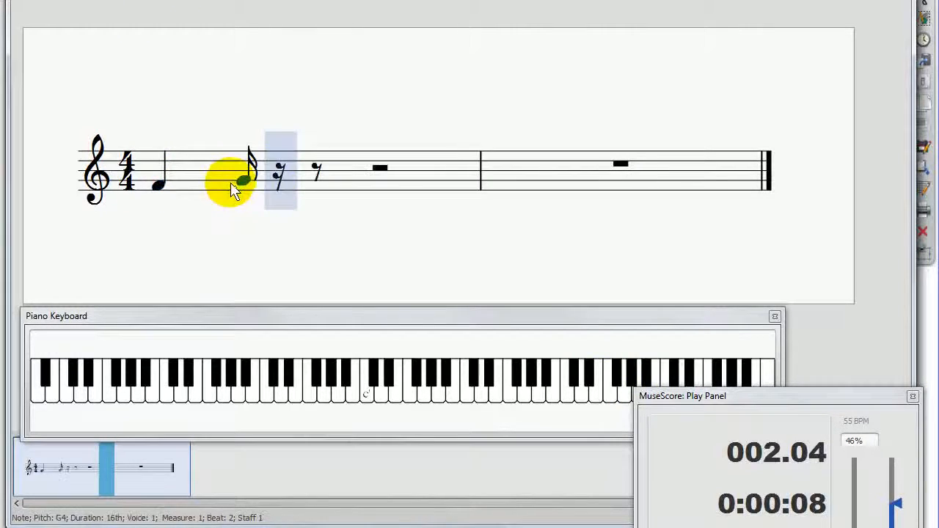
{"action": "left_click", "coordinate": [263, 177]}
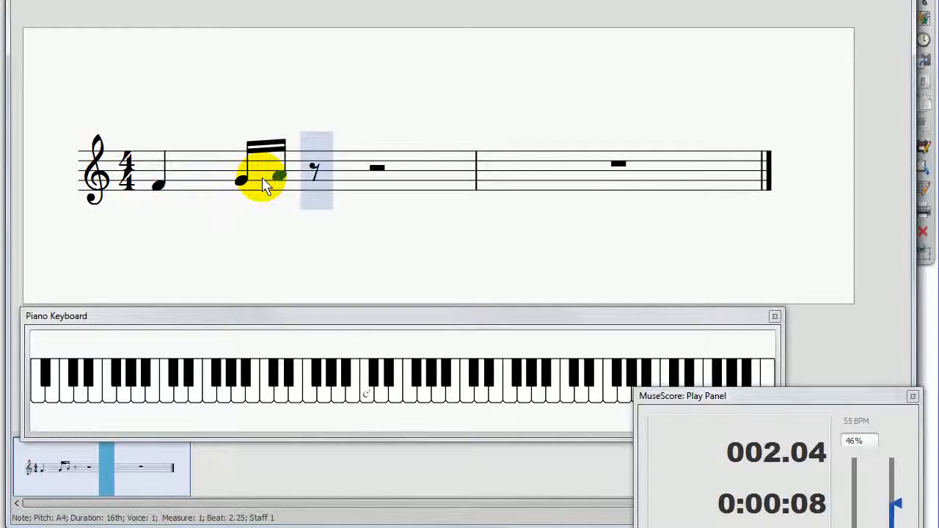
{"action": "left_click", "coordinate": [301, 176]}
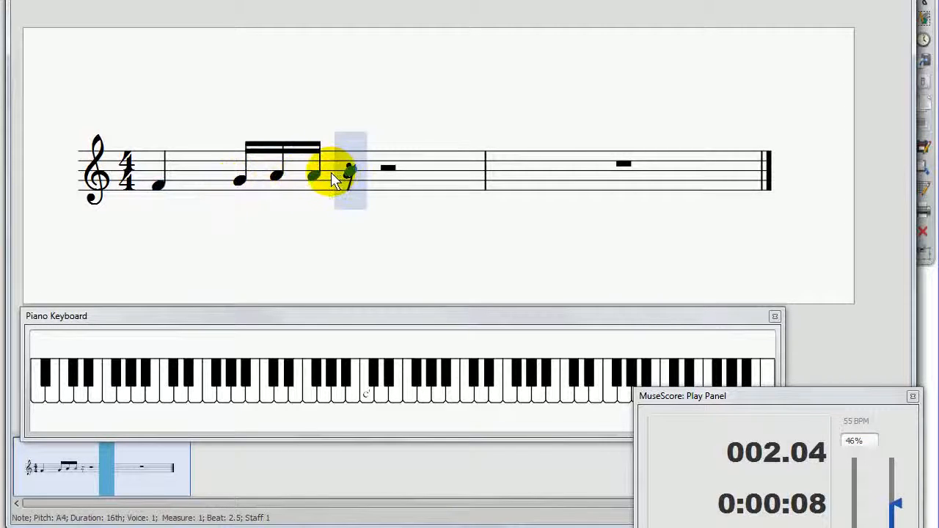
{"action": "left_click", "coordinate": [331, 176]}
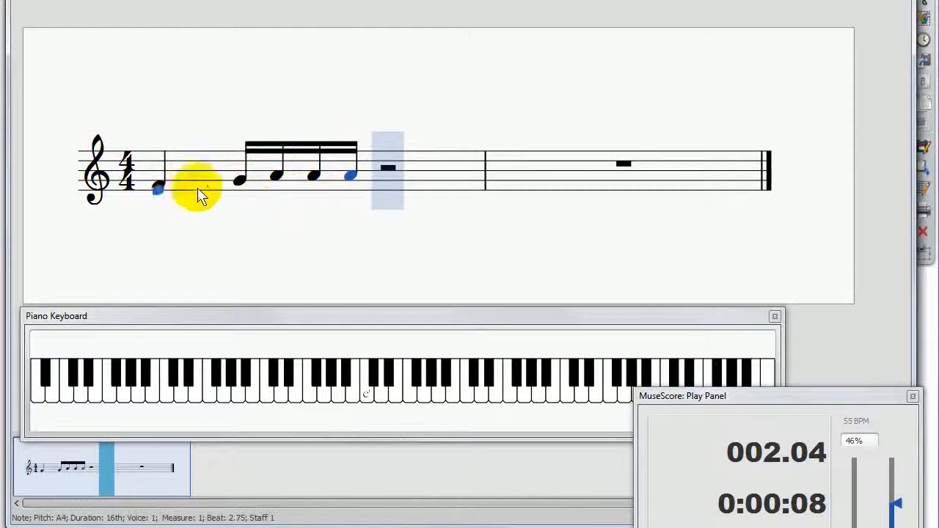
Step: Raise the first sixteenth of beat 2 to A4 and fill beat 1 with sixteenth notes D5, F4, C5 and F4
{"action": "key", "text": "Left"}
{"action": "key", "text": "Left"}
{"action": "key", "text": "Left"}
{"action": "key", "text": "Left"}
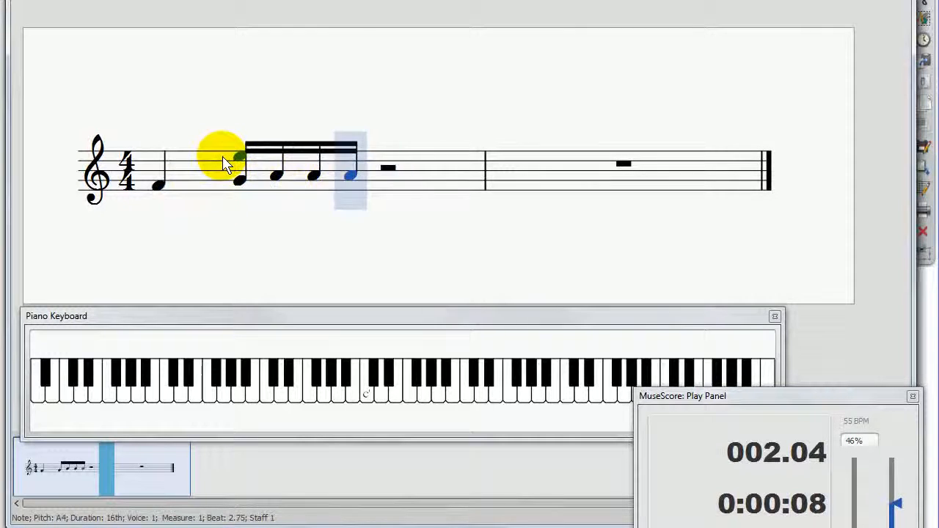
{"action": "key", "text": "Down"}
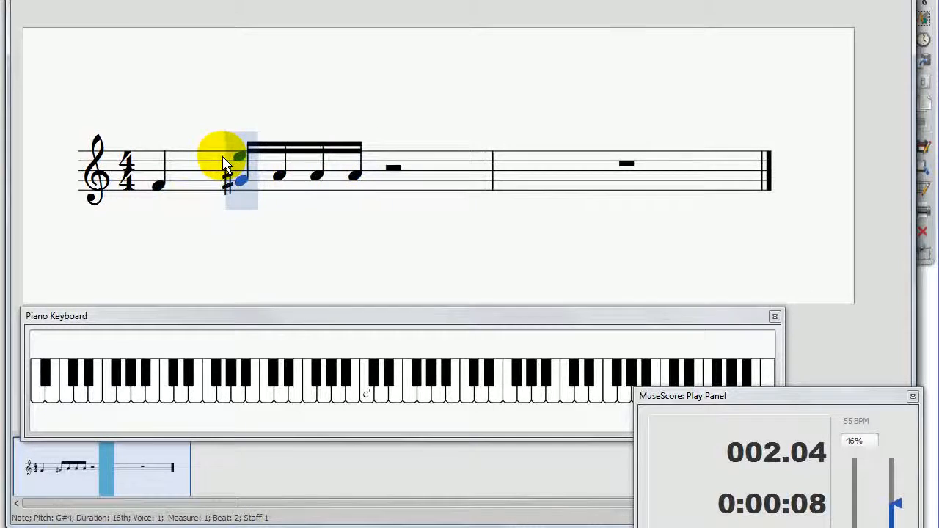
{"action": "key", "text": "Up"}
{"action": "key", "text": "Left"}
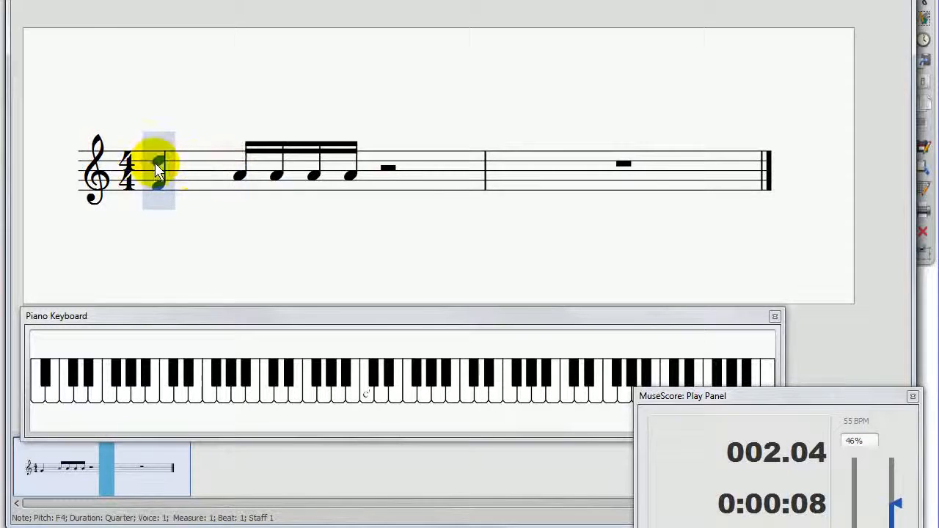
{"action": "left_click", "coordinate": [154, 163]}
{"action": "left_click", "coordinate": [220, 162]}
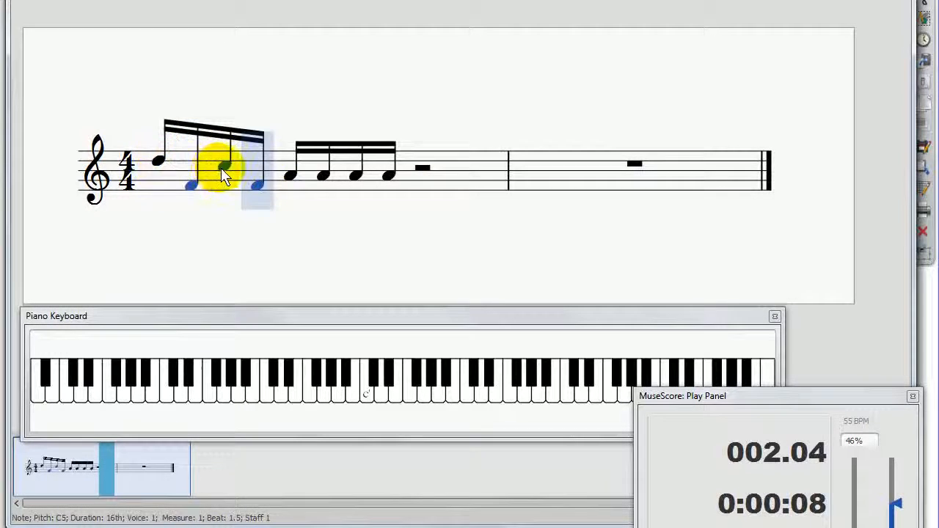
Step: Enter sixteenth notes F4, A4 and C5 on beat 3 and A4, F4, A4 and C5 on beat 4, and leave note input
{"action": "left_click", "coordinate": [422, 181]}
{"action": "left_click", "coordinate": [422, 175]}
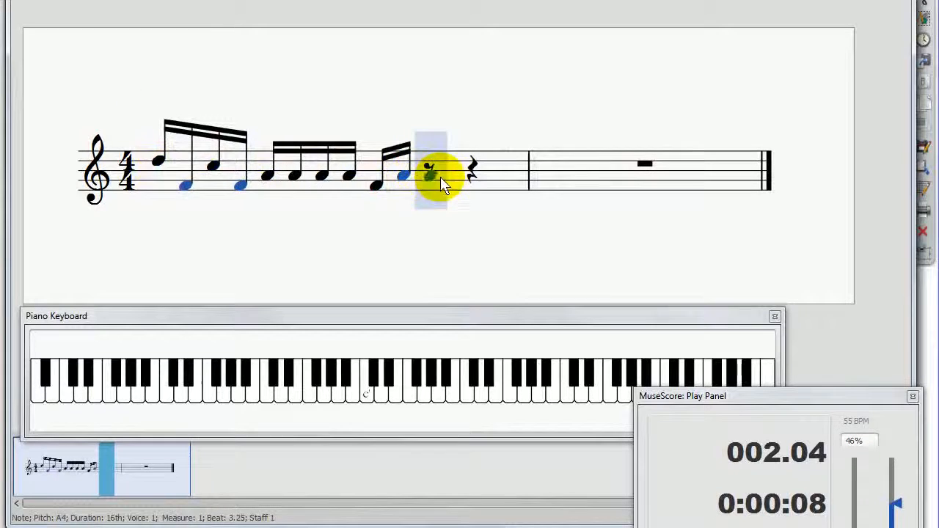
{"action": "left_click", "coordinate": [458, 176]}
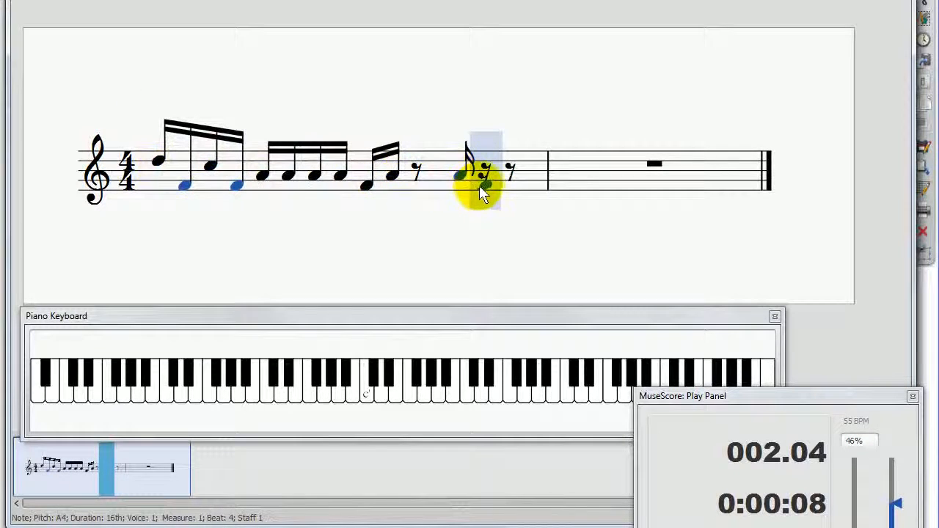
{"action": "left_click", "coordinate": [487, 186]}
{"action": "left_click", "coordinate": [503, 177]}
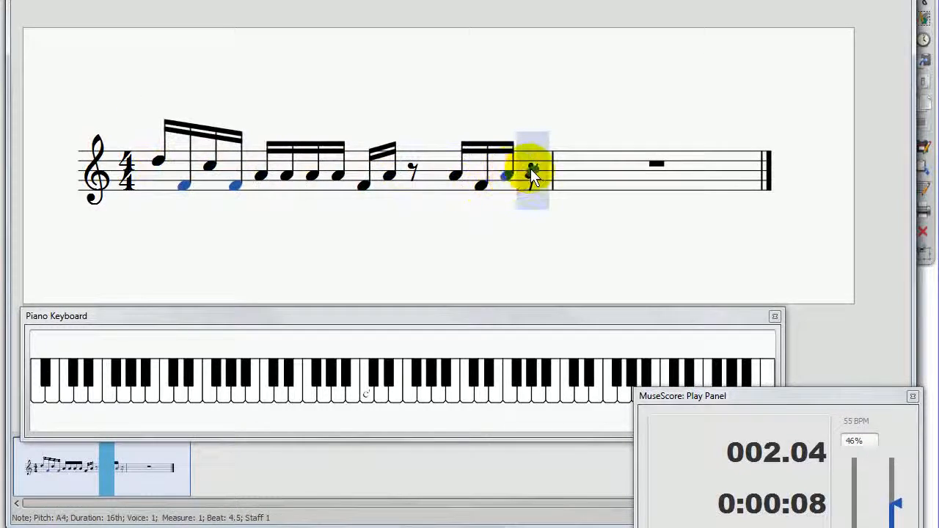
{"action": "left_click", "coordinate": [530, 166]}
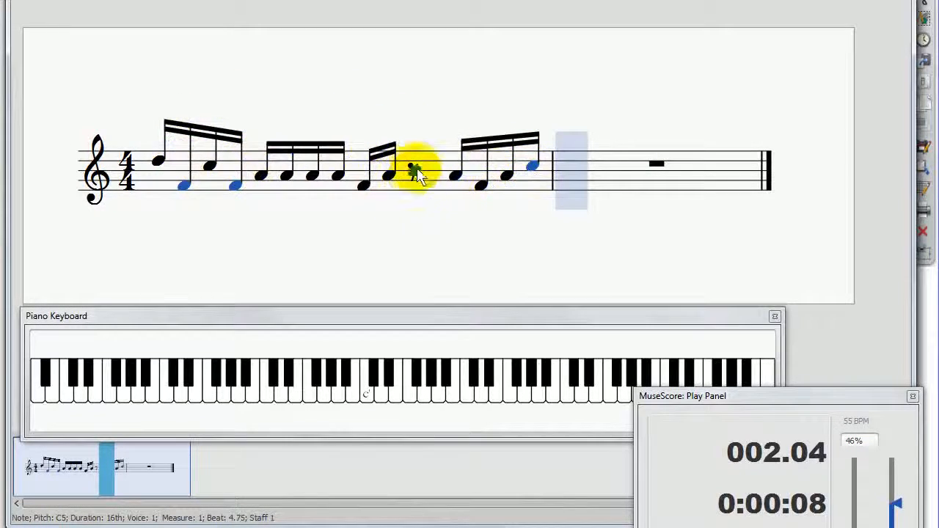
{"action": "left_click", "coordinate": [415, 170]}
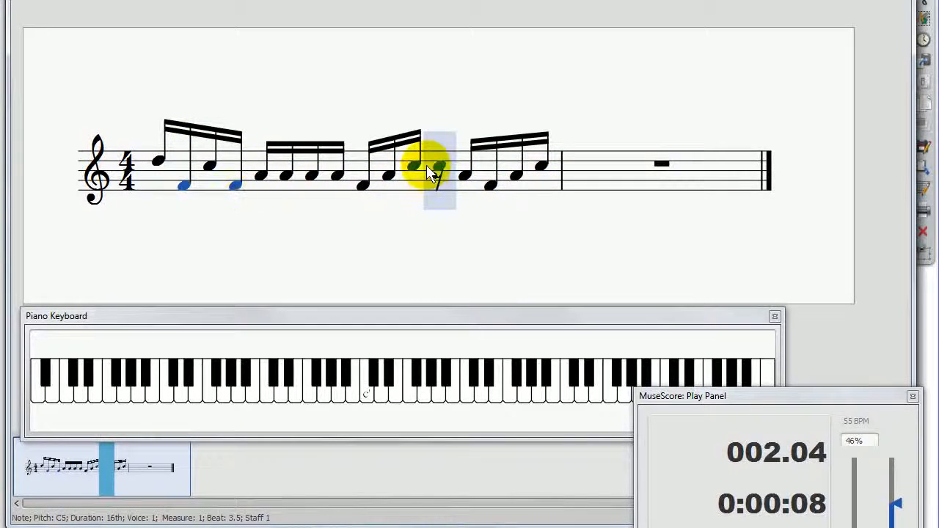
{"action": "key", "text": "Escape"}
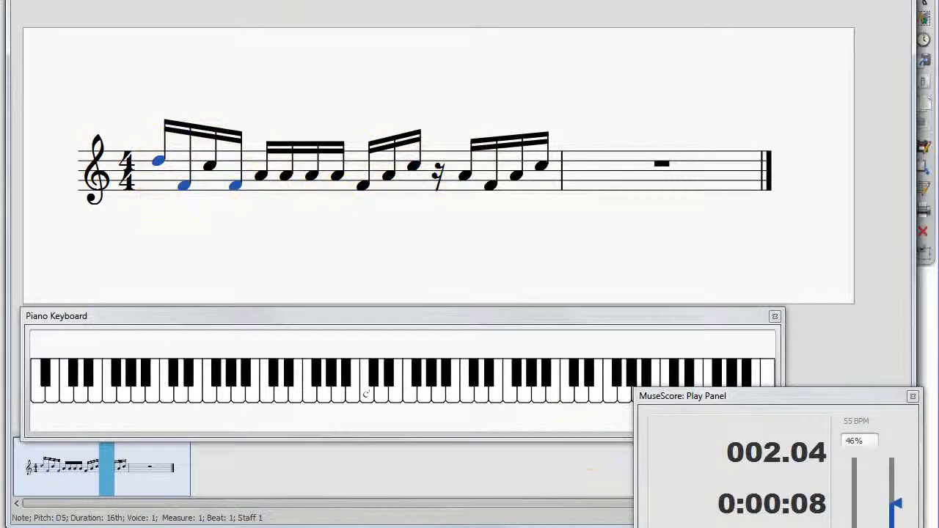
Step: Play the sixteenth-note score from the first note of measure 1
{"action": "left_click", "coordinate": [397, 74]}
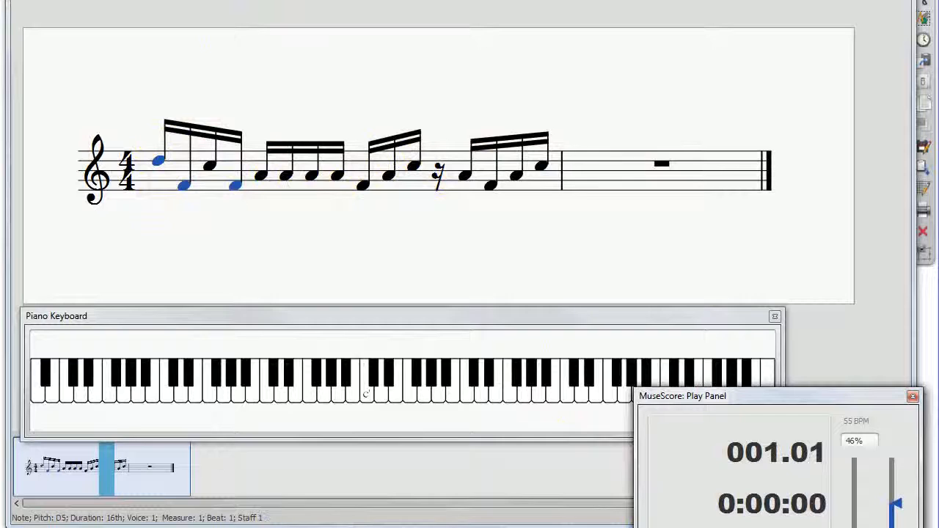
{"action": "key", "text": "space"}
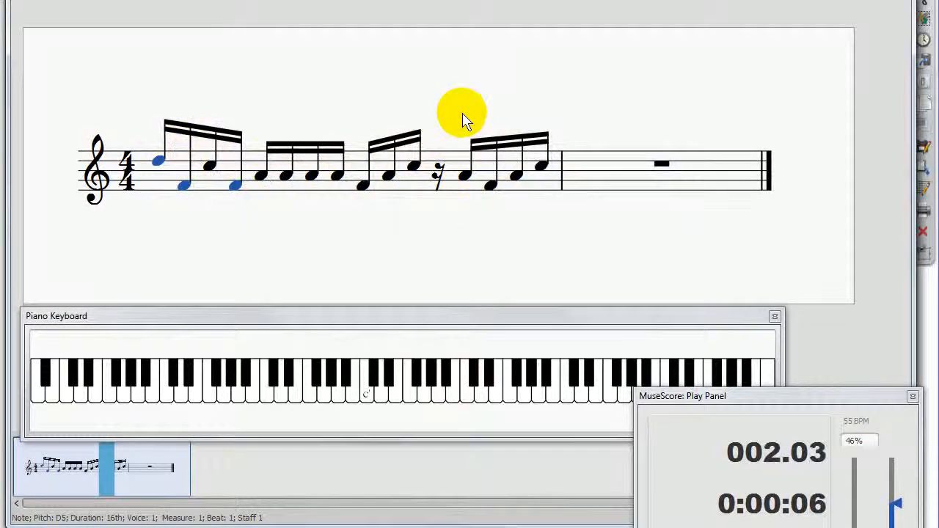
{"action": "left_click", "coordinate": [676, 26]}
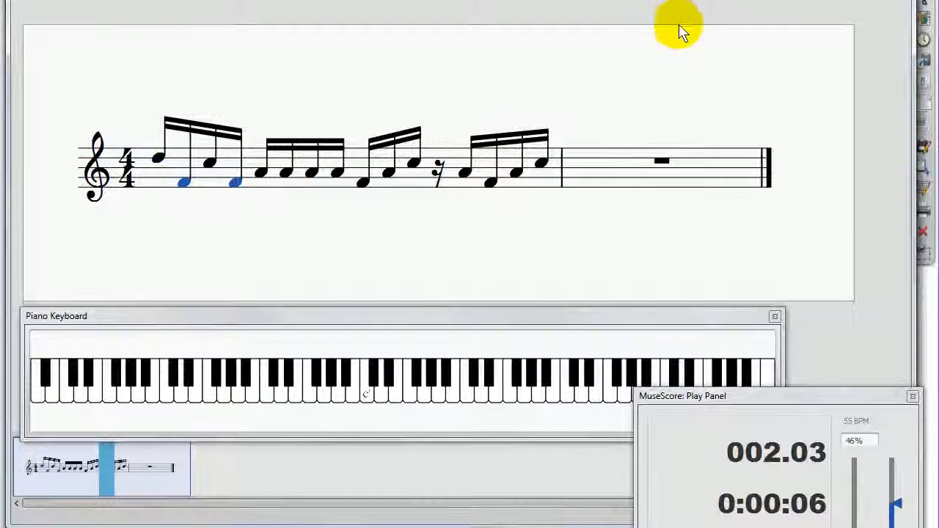
Step: Switch to the whiteboard program, close its clock and start annotating over the score
{"action": "left_click", "coordinate": [925, 40]}
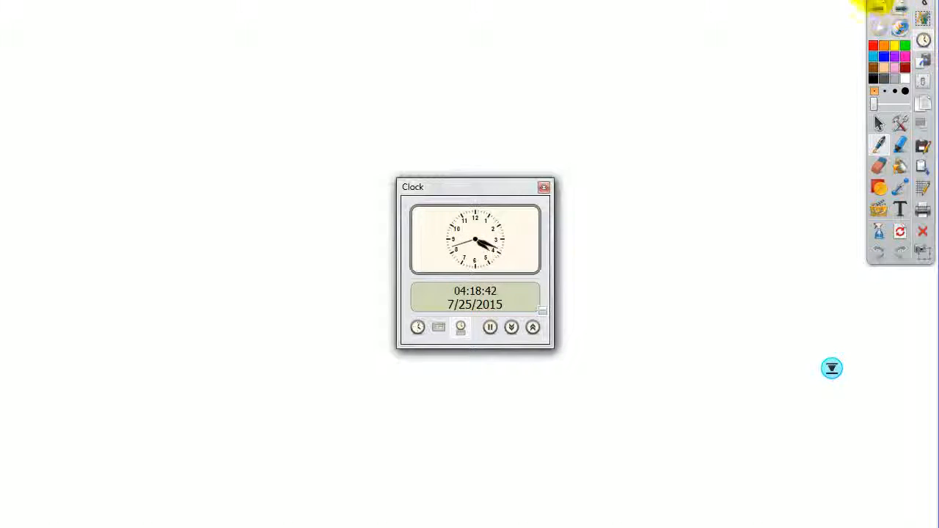
{"action": "left_click", "coordinate": [543, 187]}
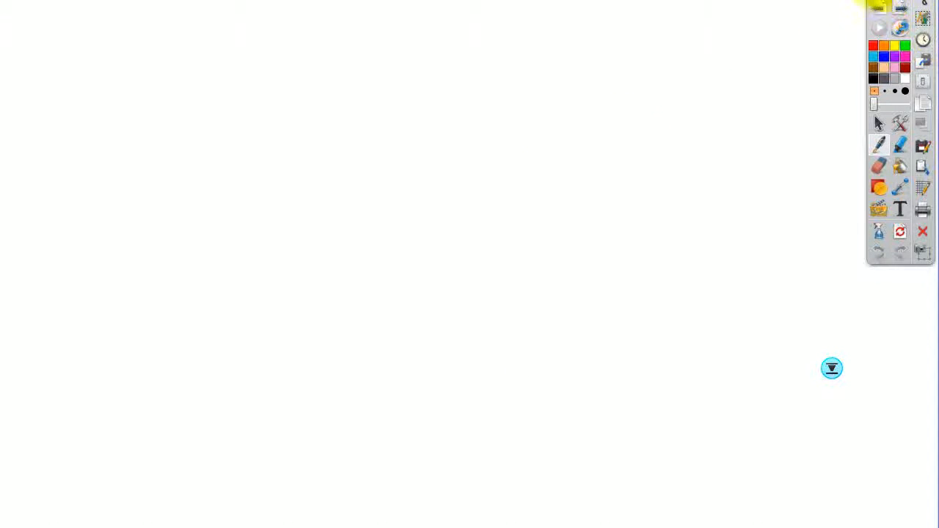
{"action": "left_click", "coordinate": [879, 4]}
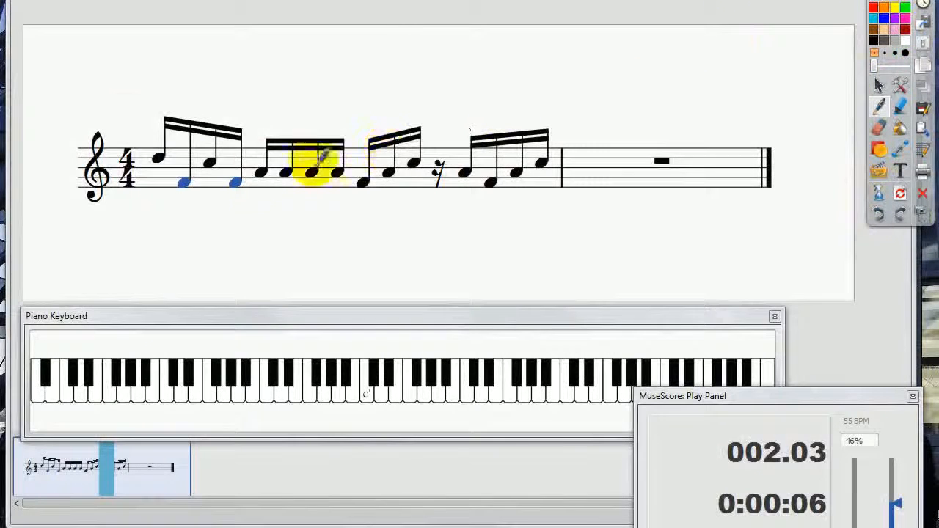
Step: Handwrite the count "1 e + a 2 e + a 3 e + a 4 e + a" in red above the sixteenth notes of measure 1
{"action": "mouse_move", "coordinate": [160, 88]}
{"action": "left_mouse_down"}
{"action": "mouse_move", "coordinate": [160, 107]}
{"action": "mouse_move", "coordinate": [229, 94]}
{"action": "left_mouse_up"}
{"action": "mouse_move", "coordinate": [214, 86]}
{"action": "left_mouse_down"}
{"action": "mouse_move", "coordinate": [213, 107]}
{"action": "mouse_move", "coordinate": [308, 98]}
{"action": "mouse_move", "coordinate": [375, 107]}
{"action": "mouse_move", "coordinate": [418, 94]}
{"action": "left_mouse_up"}
{"action": "mouse_move", "coordinate": [409, 87]}
{"action": "left_mouse_down"}
{"action": "mouse_move", "coordinate": [407, 107]}
{"action": "mouse_move", "coordinate": [444, 107]}
{"action": "left_mouse_up"}
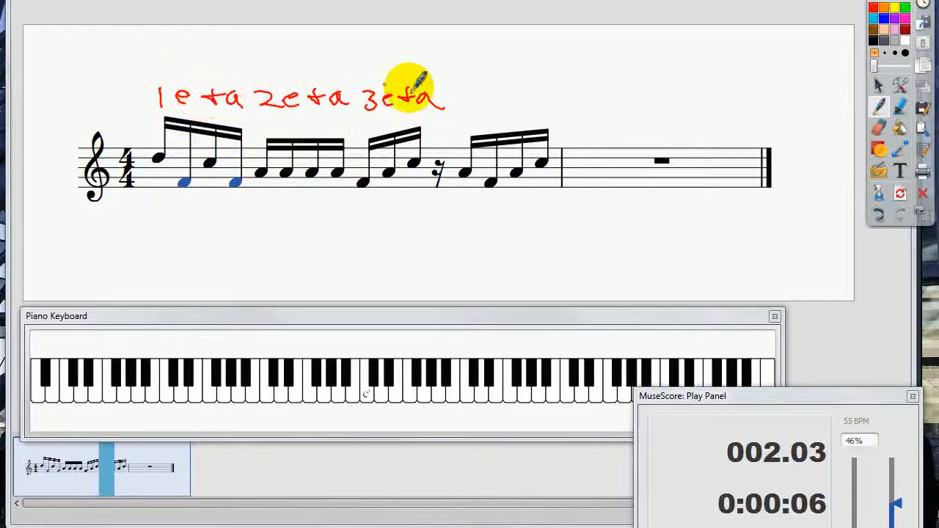
{"action": "mouse_move", "coordinate": [469, 89]}
{"action": "left_mouse_down"}
{"action": "mouse_move", "coordinate": [470, 110]}
{"action": "mouse_move", "coordinate": [528, 100]}
{"action": "left_mouse_up"}
{"action": "mouse_move", "coordinate": [522, 91]}
{"action": "left_mouse_down"}
{"action": "mouse_move", "coordinate": [520, 110]}
{"action": "mouse_move", "coordinate": [546, 107]}
{"action": "left_mouse_up"}
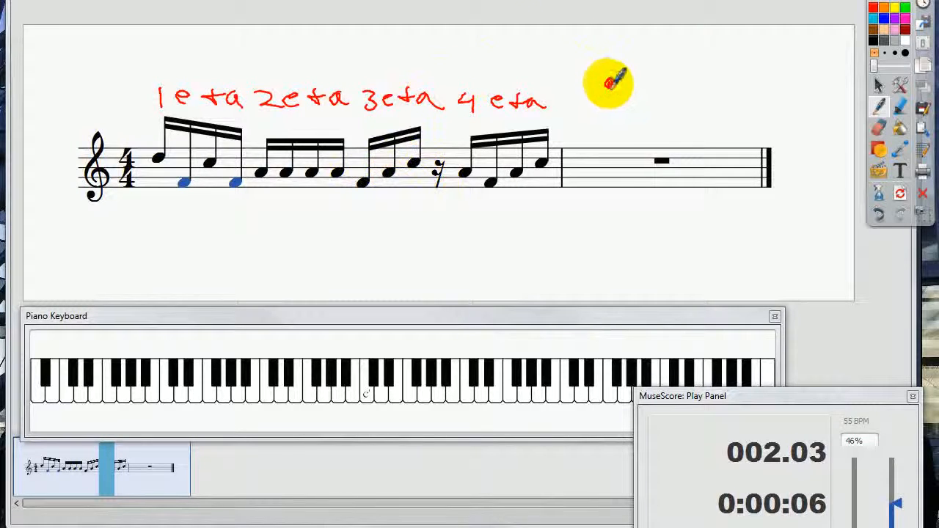
Step: Draw a red eighth note with an equals sign above measure 2 and write 1/2 × 1/2 and 1/4 beside it
{"action": "mouse_move", "coordinate": [610, 82]}
{"action": "left_mouse_down"}
{"action": "mouse_move", "coordinate": [619, 56]}
{"action": "mouse_move", "coordinate": [631, 67]}
{"action": "left_mouse_up"}
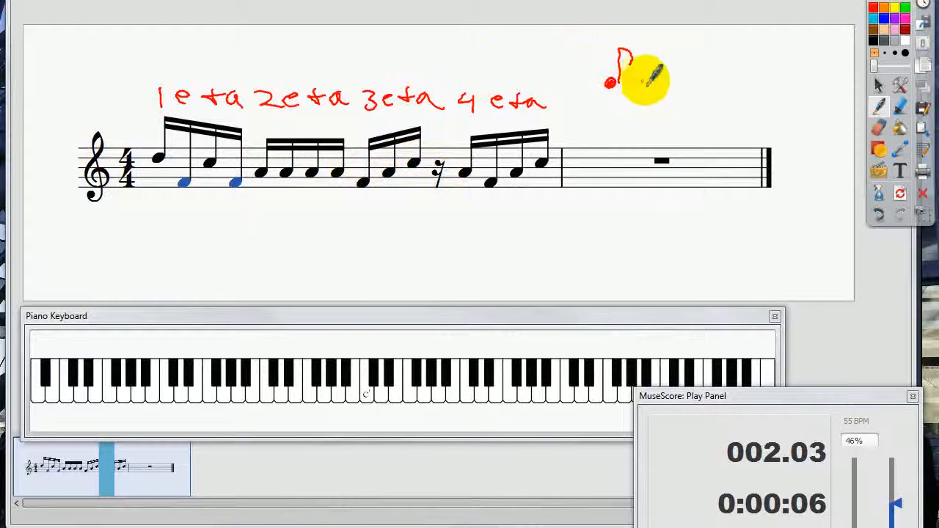
{"action": "left_click_drag", "start_coordinate": [641, 78], "coordinate": [664, 89]}
{"action": "left_click_drag", "start_coordinate": [714, 57], "coordinate": [714, 68]}
{"action": "mouse_move", "coordinate": [702, 73]}
{"action": "left_mouse_down"}
{"action": "mouse_move", "coordinate": [720, 68]}
{"action": "mouse_move", "coordinate": [727, 83]}
{"action": "left_mouse_up"}
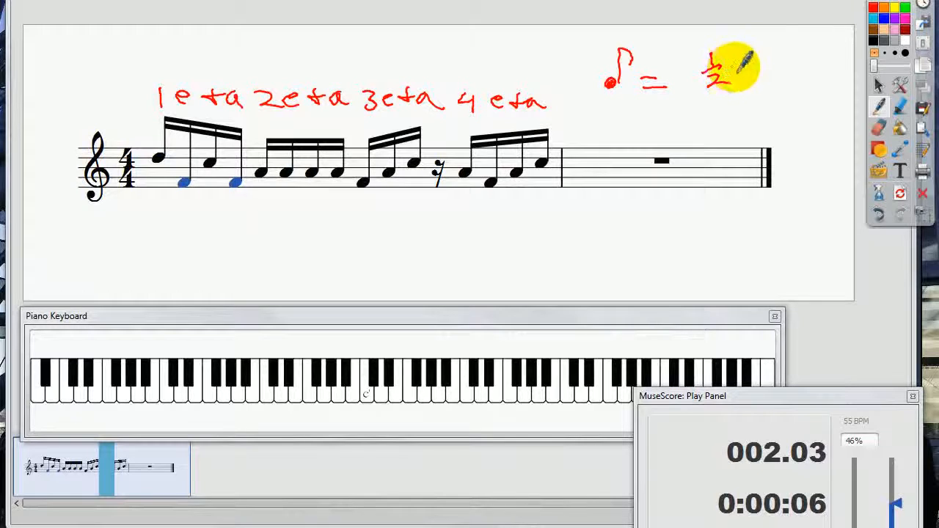
{"action": "left_click_drag", "start_coordinate": [726, 64], "coordinate": [740, 73]}
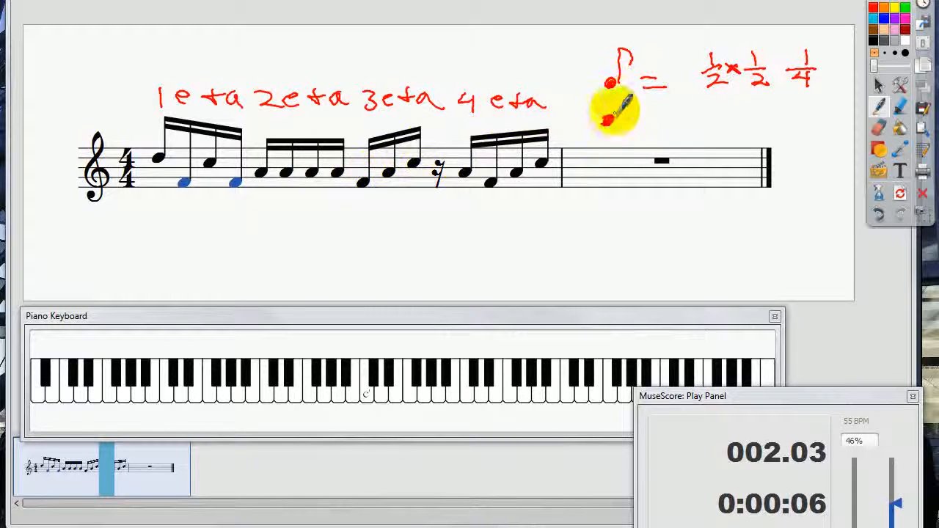
Step: Draw a dotted eighth note below the first equation and write its value as 2/4 + 1/4, giving 3/4
{"action": "left_click_drag", "start_coordinate": [619, 100], "coordinate": [630, 109]}
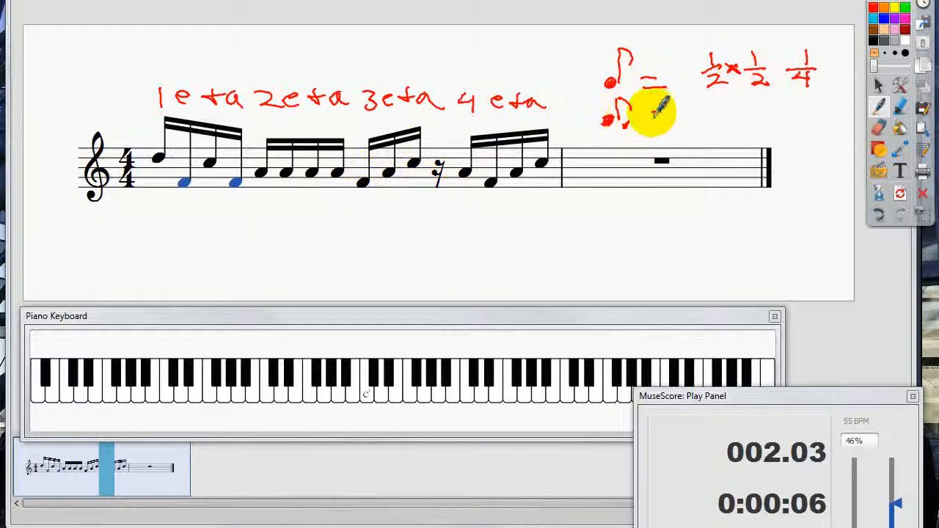
{"action": "left_click_drag", "start_coordinate": [648, 115], "coordinate": [665, 111]}
{"action": "mouse_move", "coordinate": [647, 127]}
{"action": "left_mouse_down"}
{"action": "mouse_move", "coordinate": [726, 119]}
{"action": "mouse_move", "coordinate": [772, 127]}
{"action": "left_mouse_up"}
{"action": "left_click_drag", "start_coordinate": [768, 121], "coordinate": [767, 137]}
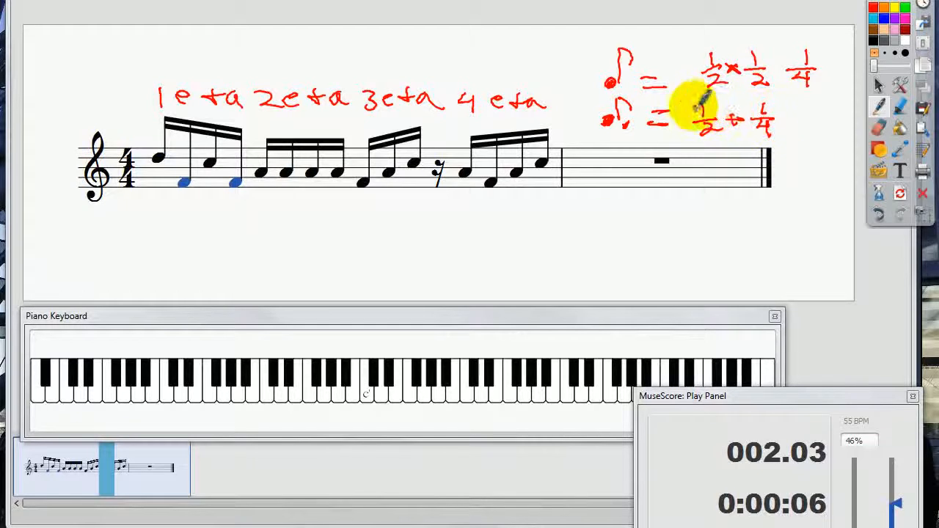
{"action": "left_click_drag", "start_coordinate": [693, 105], "coordinate": [718, 116]}
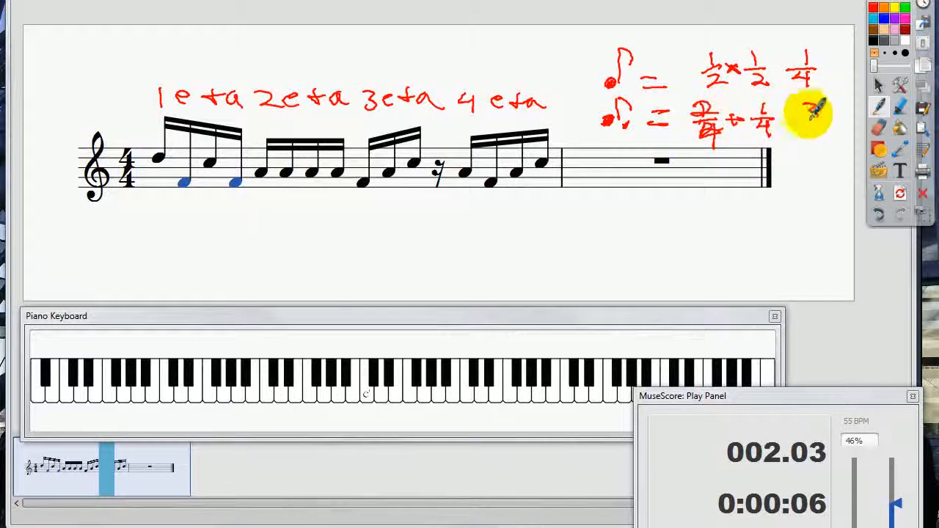
{"action": "left_click_drag", "start_coordinate": [810, 119], "coordinate": [805, 120]}
{"action": "left_click_drag", "start_coordinate": [795, 124], "coordinate": [824, 123]}
{"action": "mouse_move", "coordinate": [805, 127]}
{"action": "left_mouse_down"}
{"action": "mouse_move", "coordinate": [819, 133]}
{"action": "mouse_move", "coordinate": [817, 148]}
{"action": "left_mouse_up"}
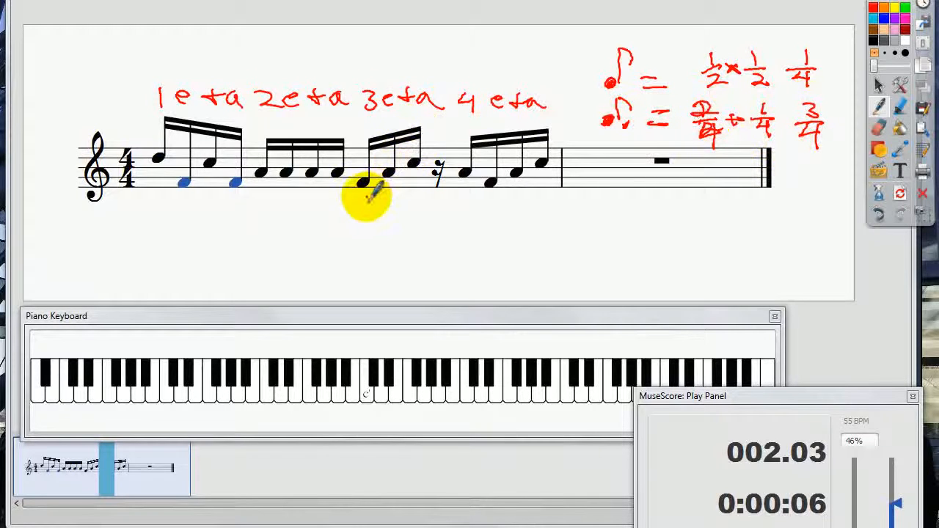
Step: Mark the three sixteenth notes of beat 3 in red and return from the annotations to MuseScore
{"action": "mouse_move", "coordinate": [363, 197]}
{"action": "left_mouse_down"}
{"action": "mouse_move", "coordinate": [382, 203]}
{"action": "mouse_move", "coordinate": [409, 193]}
{"action": "mouse_move", "coordinate": [389, 203]}
{"action": "mouse_move", "coordinate": [412, 182]}
{"action": "left_mouse_up"}
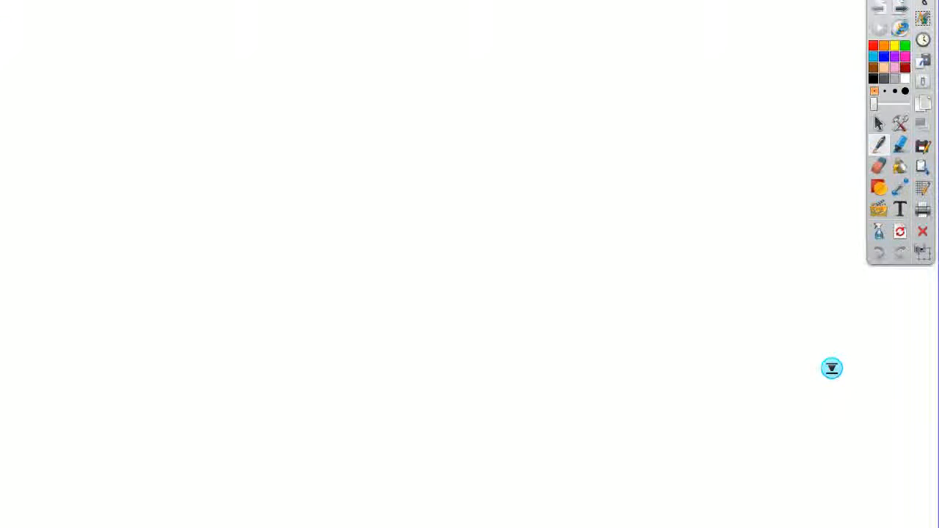
{"action": "key", "text": "alt+Tab"}
{"action": "key", "text": "alt+Tab"}
{"action": "key", "text": "alt+Tab"}
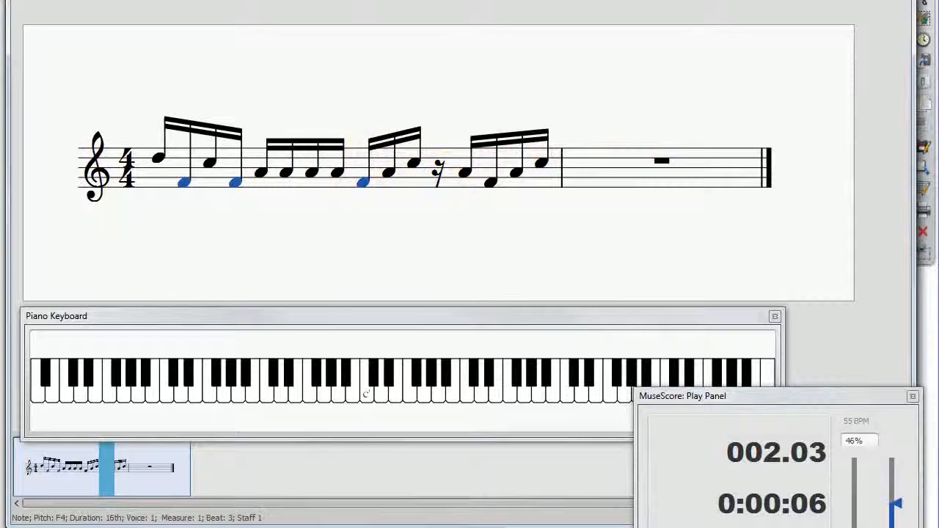
Step: Change the F4 on beat 3 to a dotted eighth note and select the first note of measure 1
{"action": "key", "text": "4"}
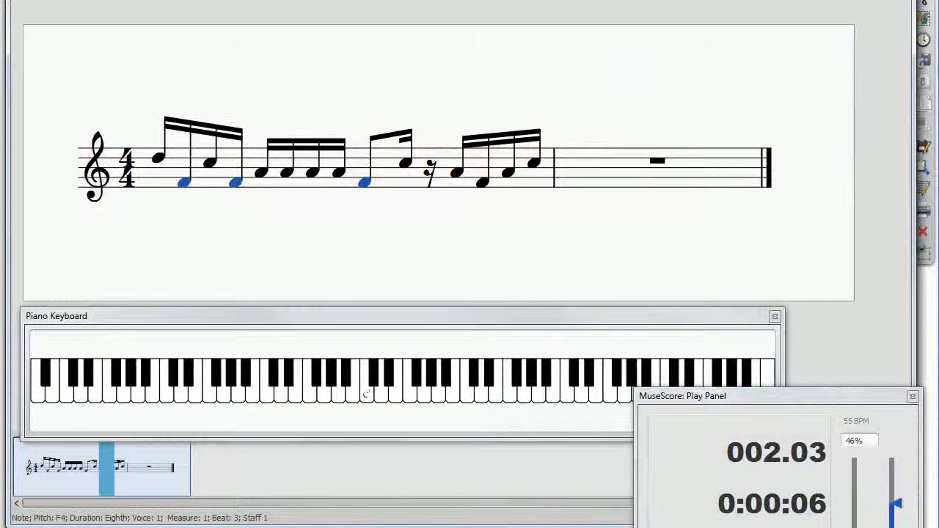
{"action": "key", "text": "period"}
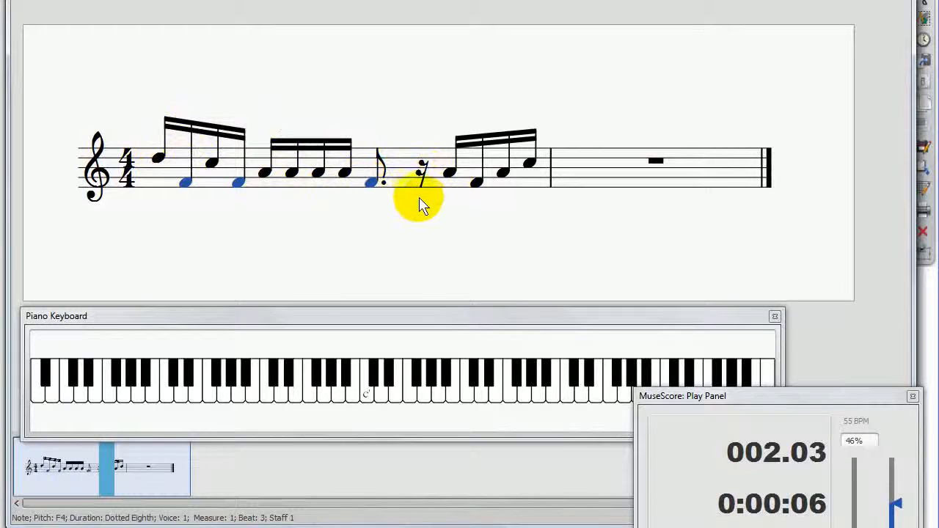
{"action": "left_click", "coordinate": [157, 156]}
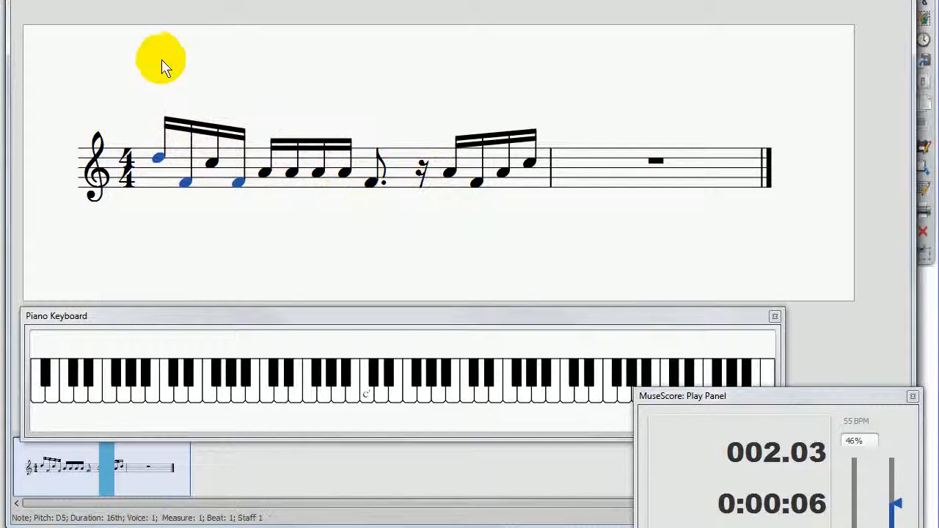
Step: Play back measure 1 and lower the first and third sixteenth notes of beat 1 to F4
{"action": "key", "text": "n"}
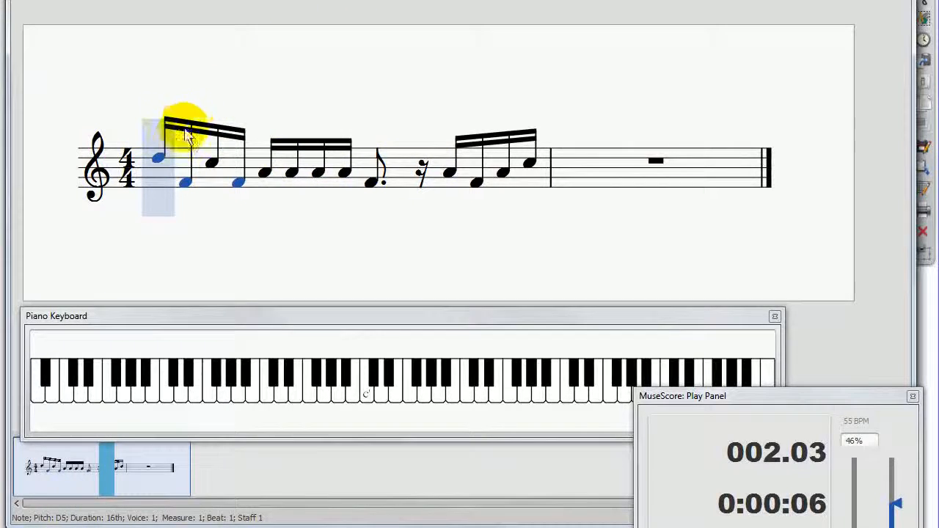
{"action": "key", "text": "space"}
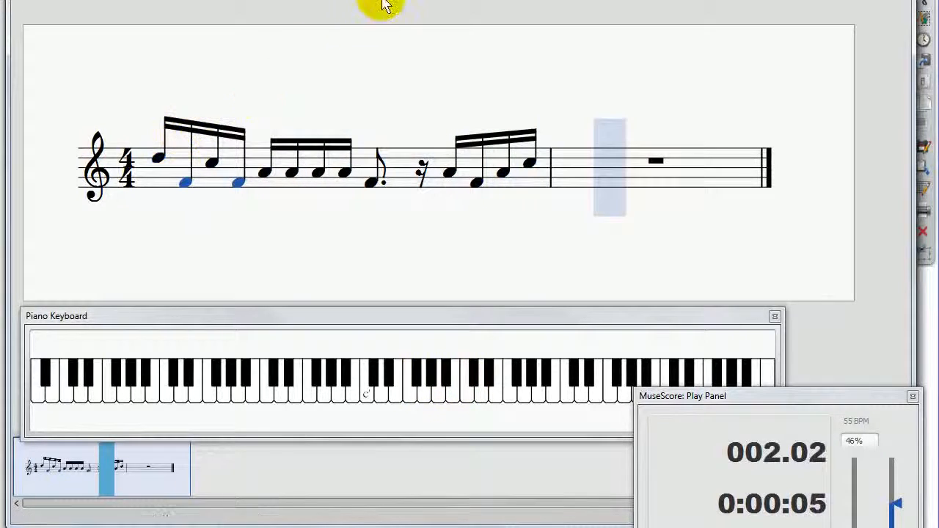
{"action": "key", "text": "space"}
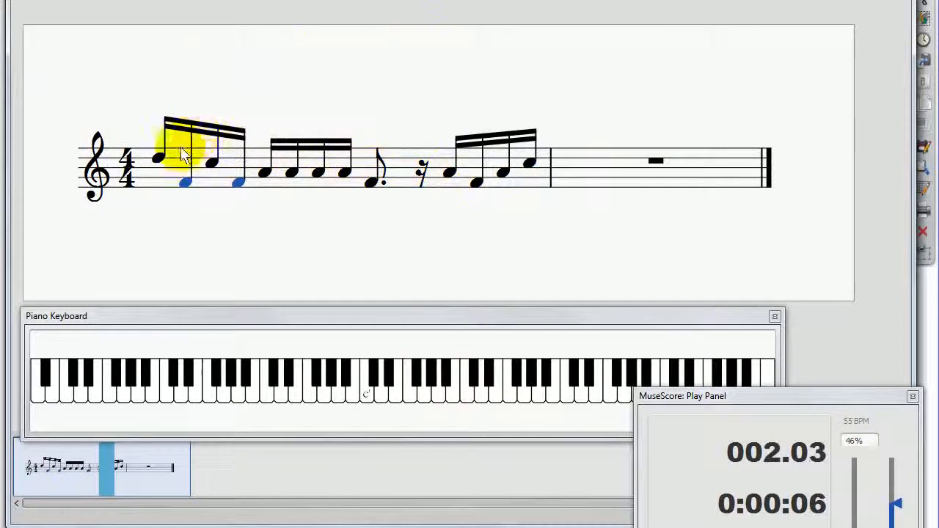
{"action": "left_click_drag", "start_coordinate": [159, 157], "coordinate": [156, 180]}
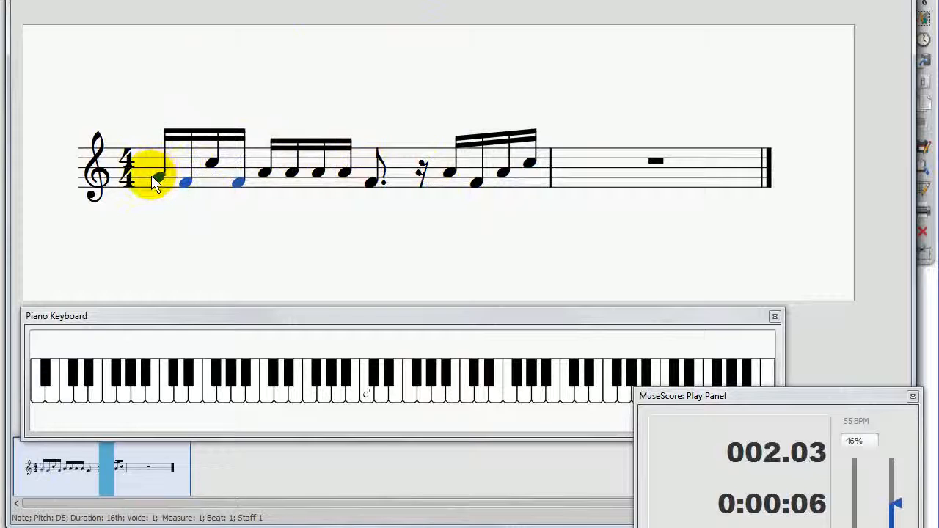
{"action": "left_click_drag", "start_coordinate": [213, 159], "coordinate": [161, 181]}
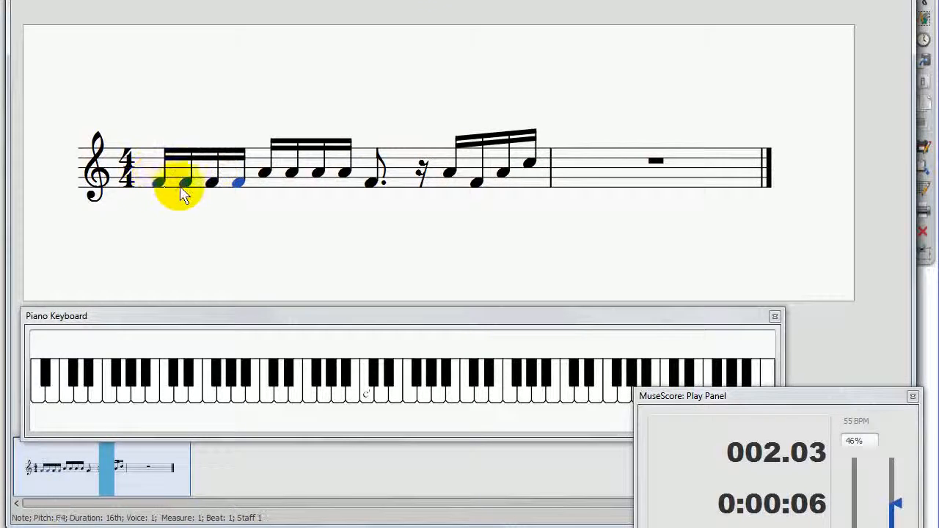
Step: Examine individual notes in measure 1 one at a time, from the dotted eighth on beat 3 back to beat 1, and clear the selection
{"action": "left_click", "coordinate": [371, 185]}
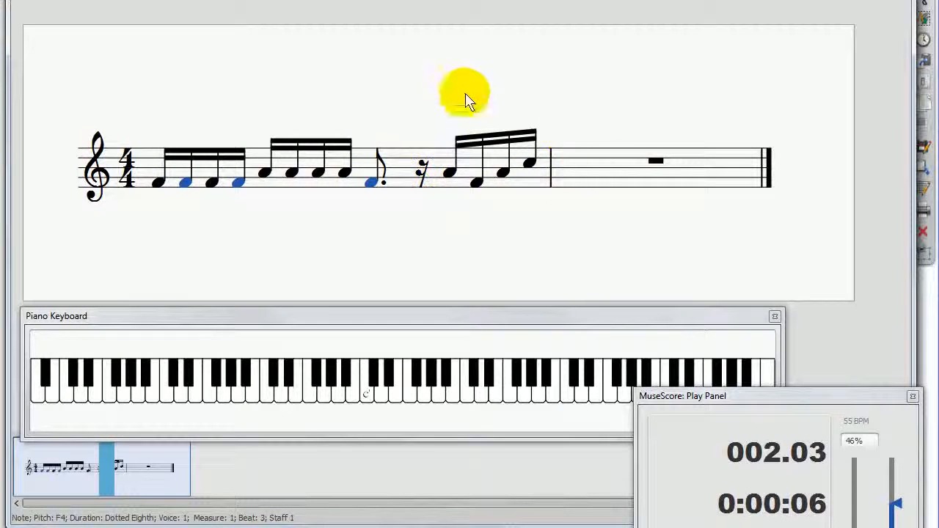
{"action": "left_click", "coordinate": [370, 185]}
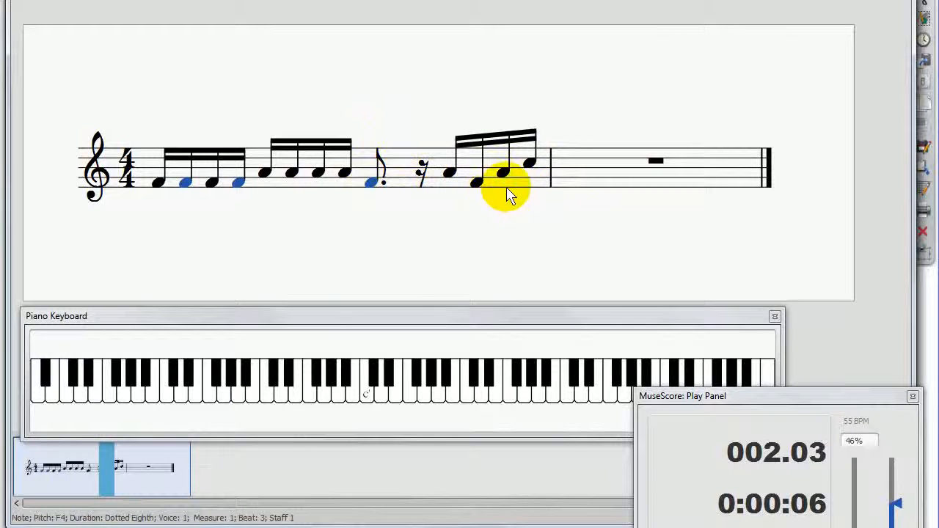
{"action": "left_click", "coordinate": [341, 174]}
{"action": "left_click", "coordinate": [319, 176]}
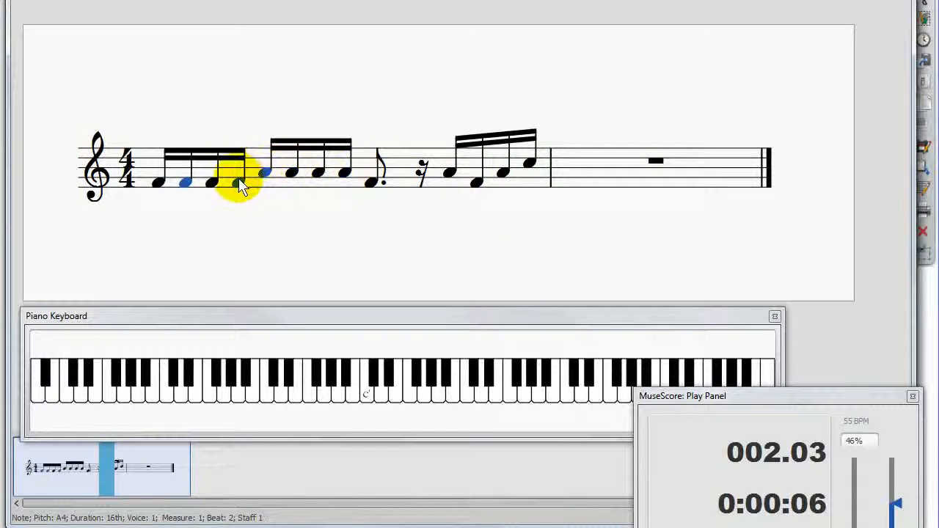
{"action": "left_click", "coordinate": [213, 182]}
{"action": "left_click", "coordinate": [157, 181]}
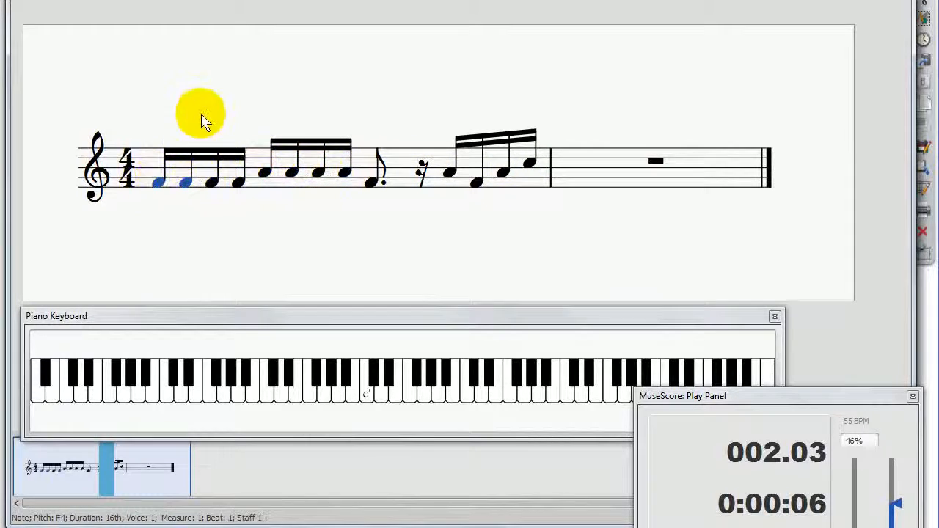
{"action": "left_click", "coordinate": [184, 181]}
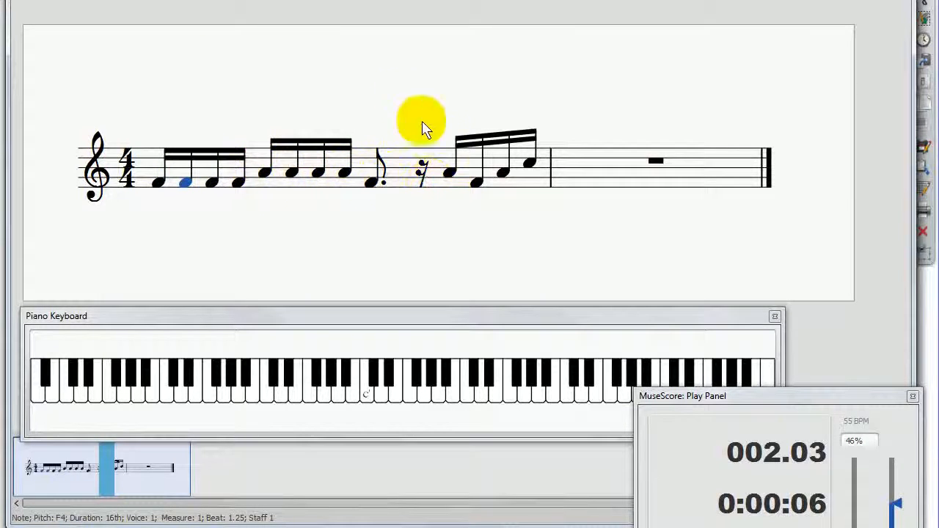
{"action": "left_click", "coordinate": [379, 85]}
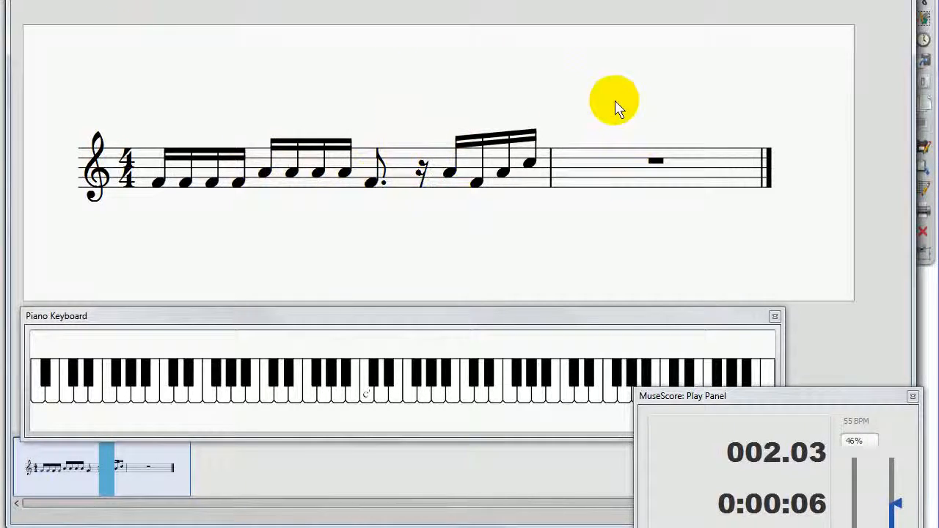
Step: Select all of measure 1 and delete its notes and rests
{"action": "left_click", "coordinate": [202, 156]}
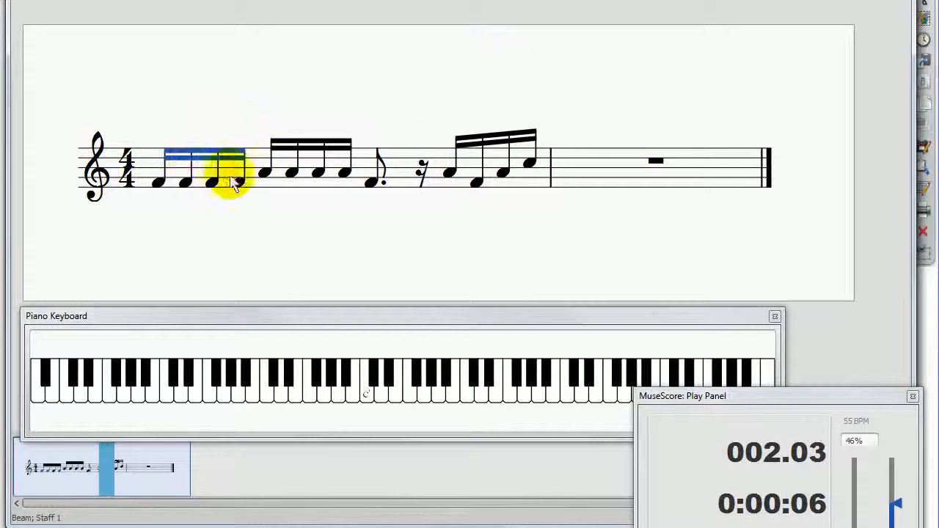
{"action": "left_click", "coordinate": [235, 182]}
{"action": "left_click", "coordinate": [358, 180]}
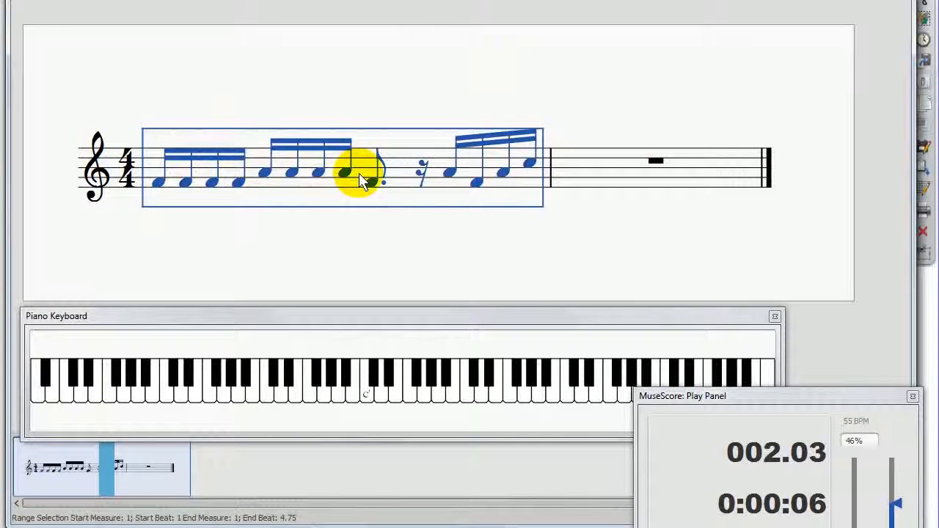
{"action": "key", "text": "Delete"}
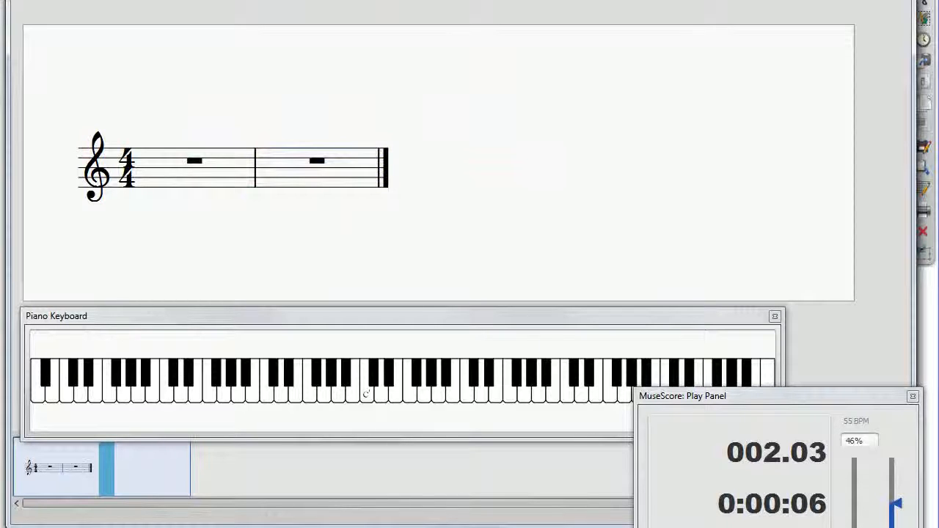
Step: Enter a C5 half note on beat 1 of measure 2
{"action": "left_click", "coordinate": [195, 160]}
{"action": "left_click", "coordinate": [278, 174]}
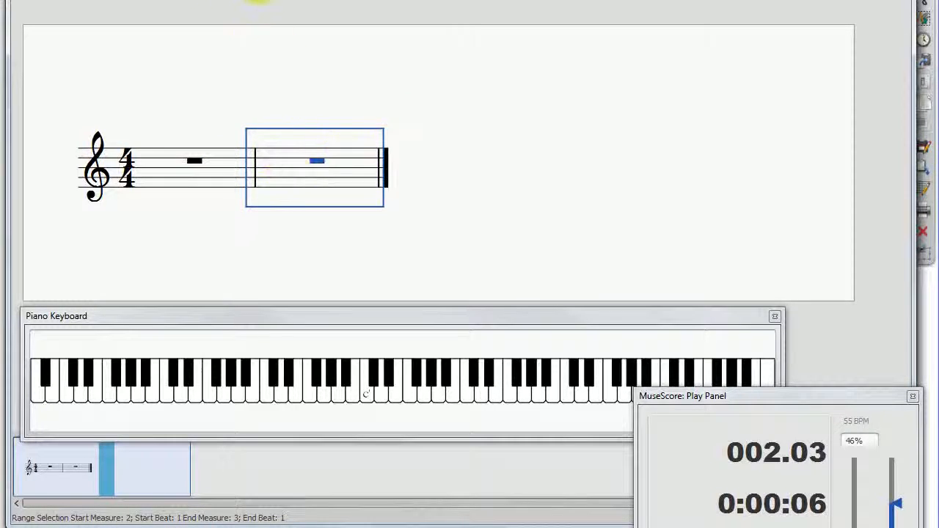
{"action": "key", "text": "n"}
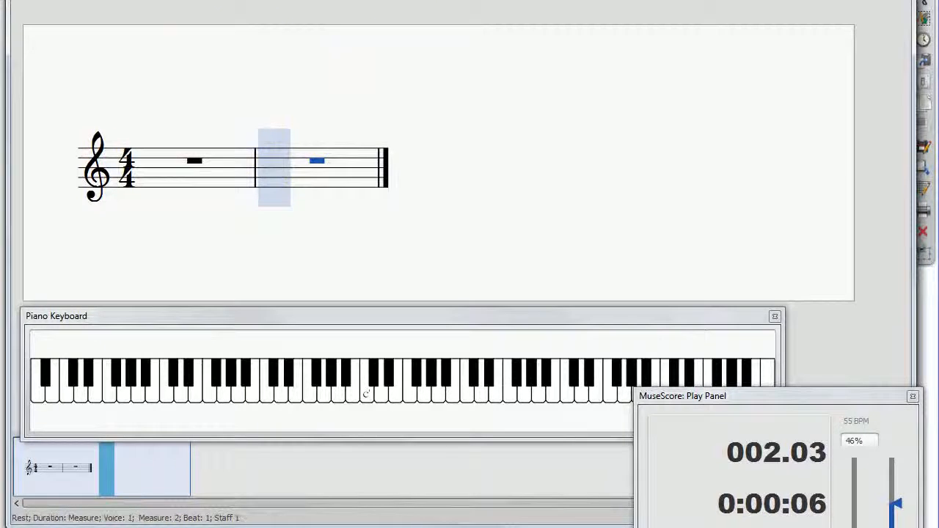
{"action": "left_click", "coordinate": [306, 162]}
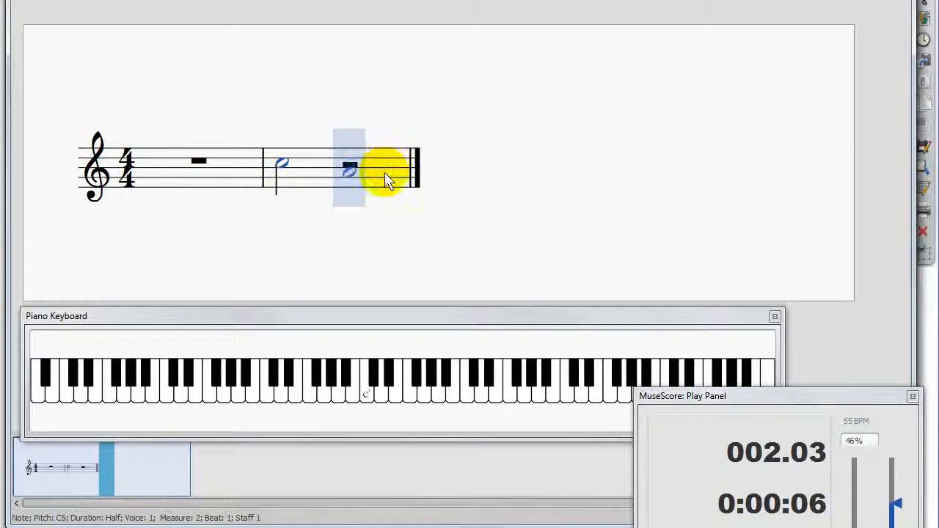
{"action": "key", "text": "Escape"}
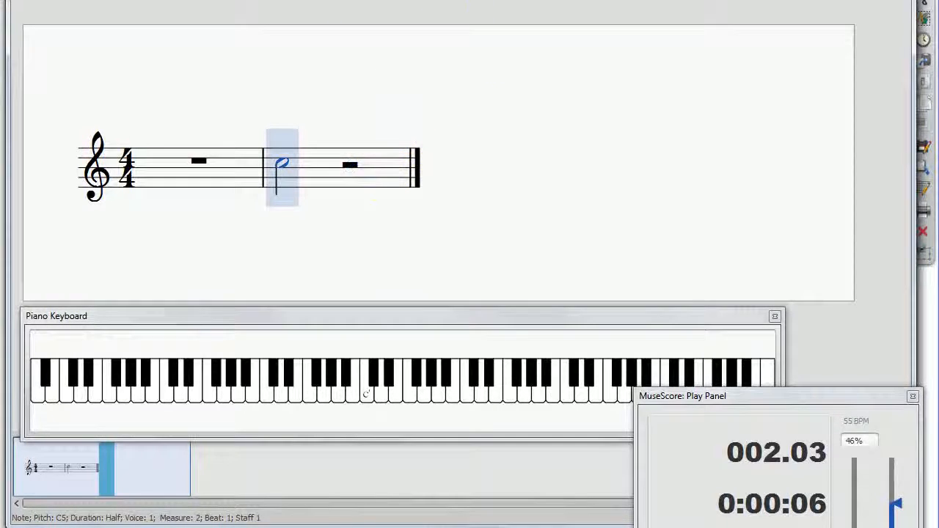
Step: Replace the half note in measure 2 with a quarter rest, an eighth rest and two sixteenth rests
{"action": "left_click_drag", "start_coordinate": [400, 4], "coordinate": [279, 163]}
{"action": "left_click_drag", "start_coordinate": [396, 6], "coordinate": [290, 161]}
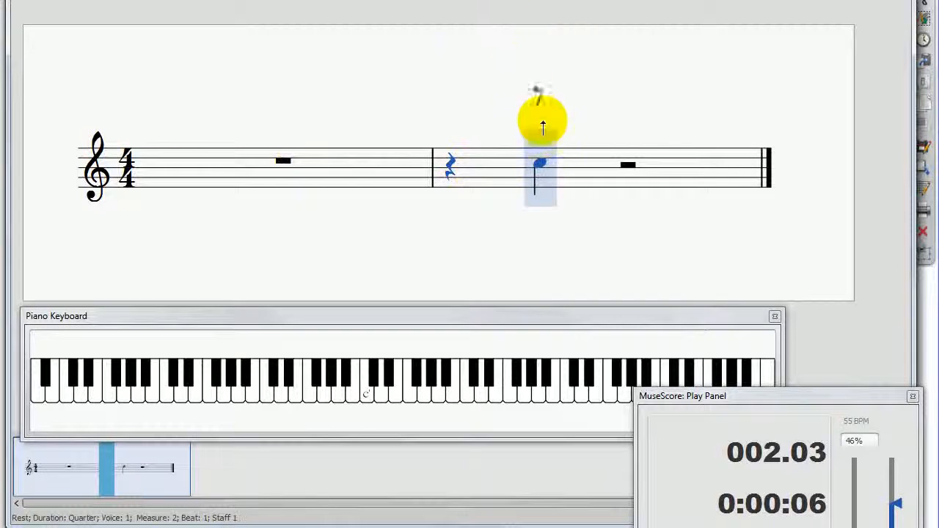
{"action": "left_click", "coordinate": [536, 171]}
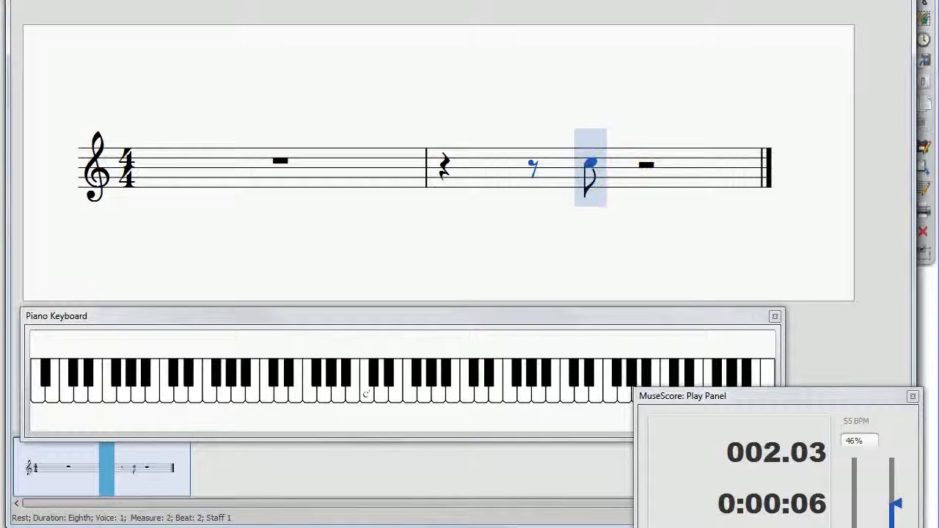
{"action": "left_click", "coordinate": [591, 168]}
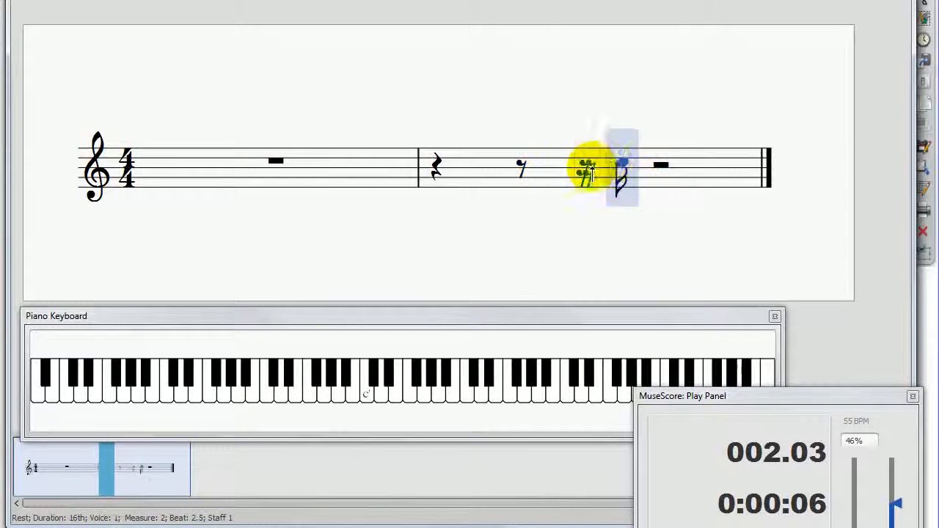
{"action": "left_click", "coordinate": [605, 173]}
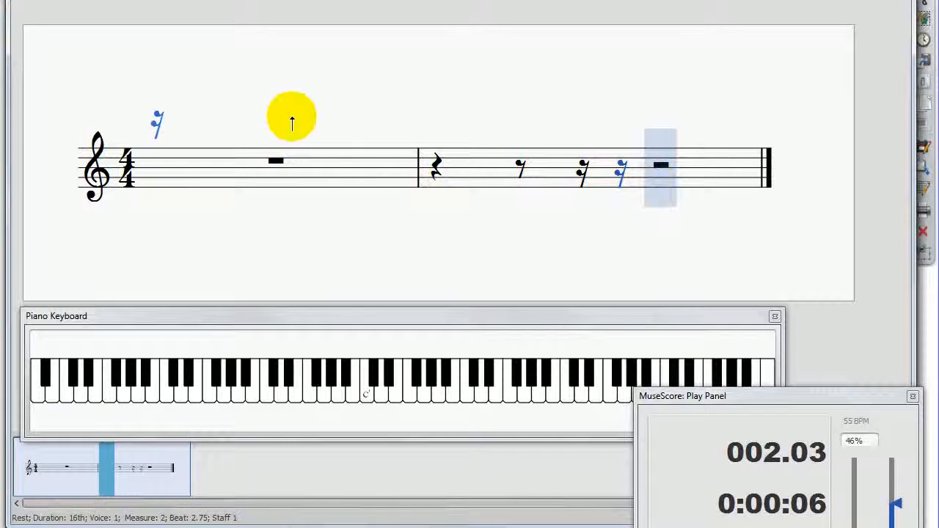
Step: Leave note input and clear the short rests from measure 2 by deleting the measure's contents
{"action": "left_click_drag", "start_coordinate": [292, 124], "coordinate": [373, 119]}
{"action": "left_click", "coordinate": [349, 152]}
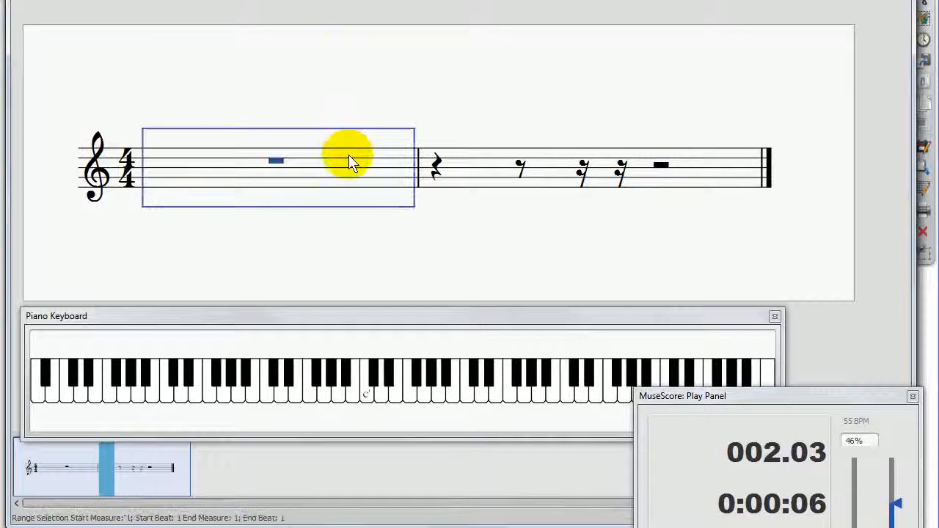
{"action": "key", "text": "Escape"}
{"action": "left_click", "coordinate": [492, 168]}
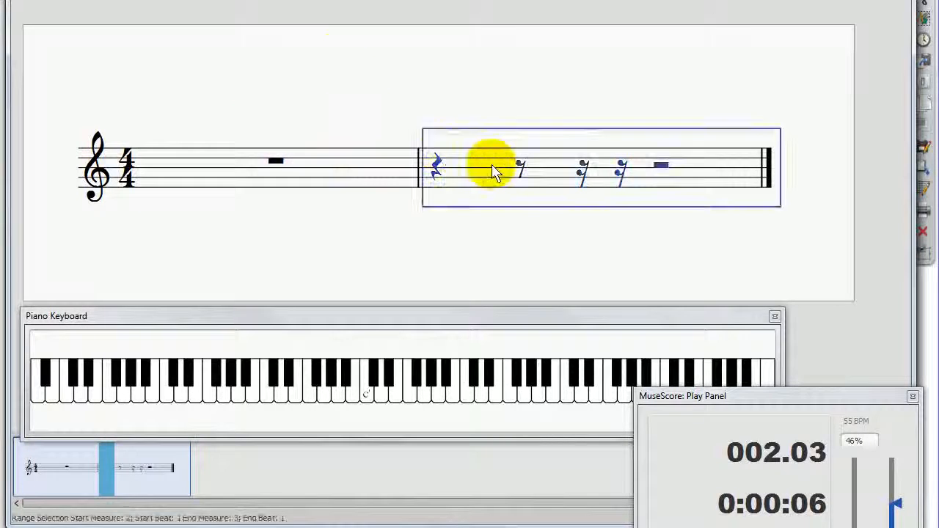
{"action": "key", "text": "Delete"}
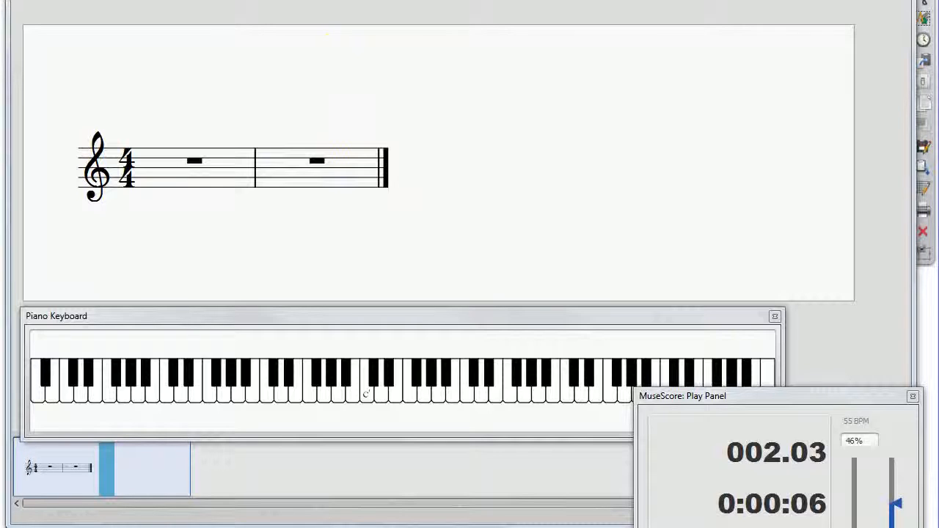
{"action": "left_click", "coordinate": [303, 174]}
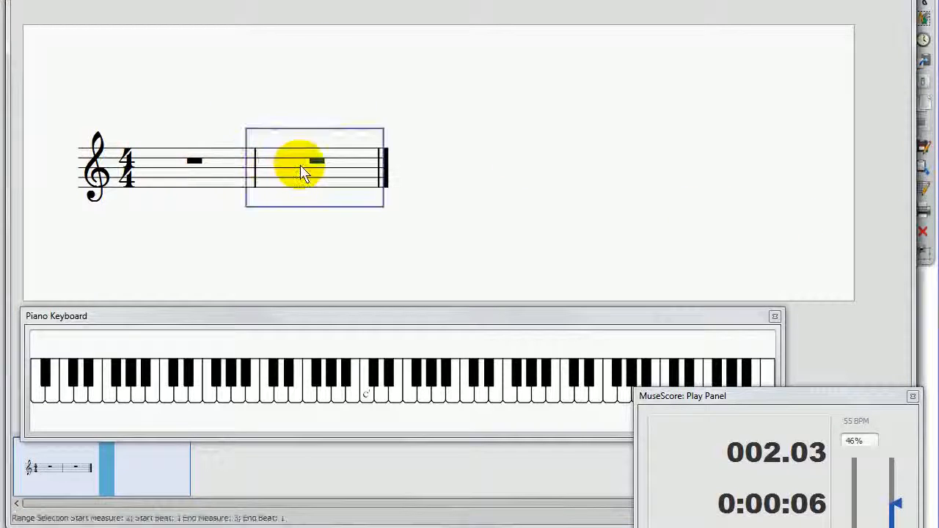
{"action": "left_click", "coordinate": [202, 171]}
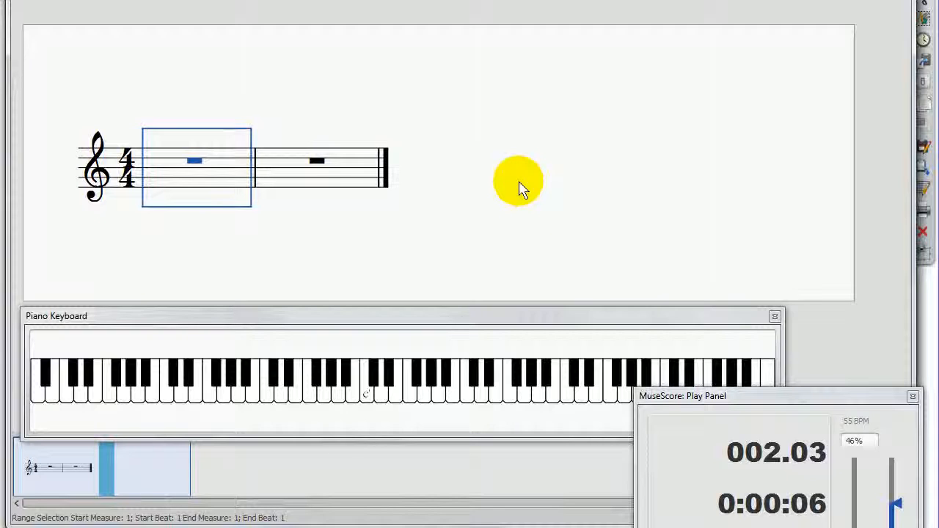
{"action": "left_click_drag", "start_coordinate": [491, 157], "coordinate": [604, 144]}
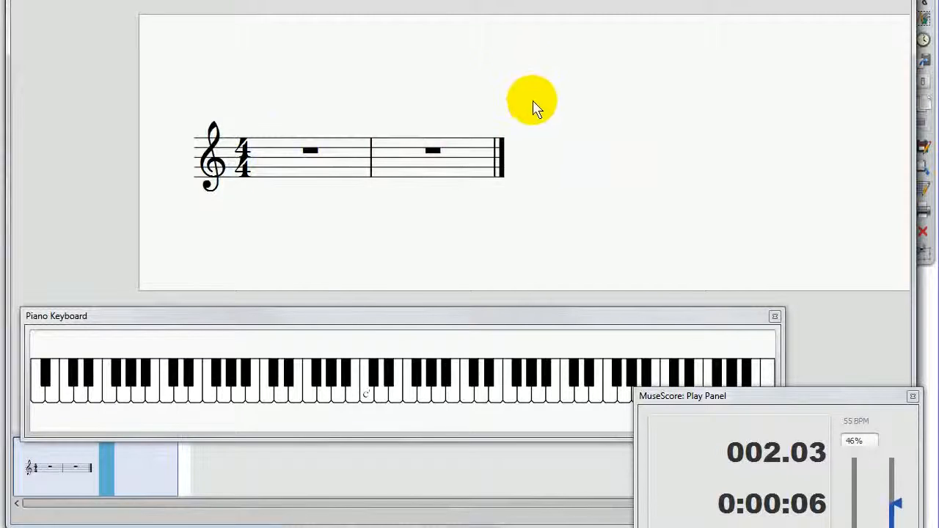
{"action": "mouse_move", "coordinate": [604, 193]}
{"action": "left_mouse_down"}
{"action": "mouse_move", "coordinate": [609, 183]}
{"action": "mouse_move", "coordinate": [612, 193]}
{"action": "left_mouse_up"}
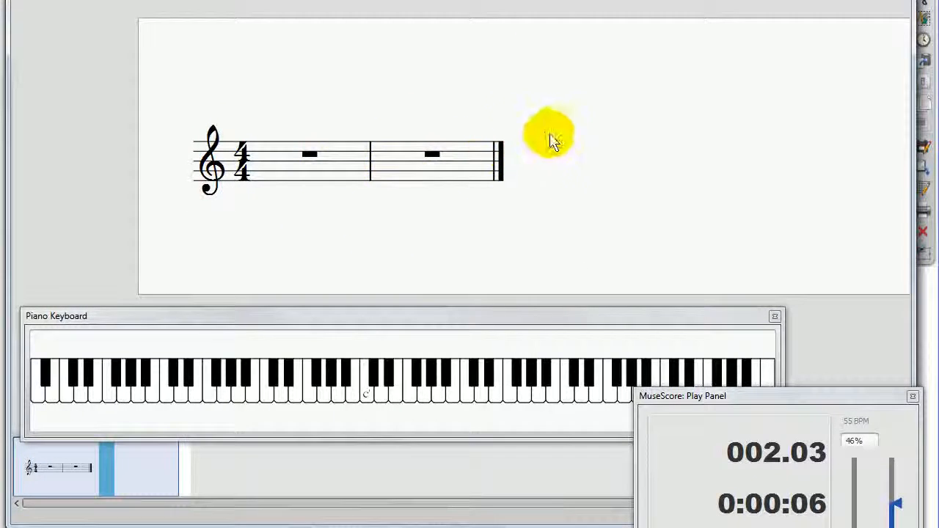
{"action": "left_click_drag", "start_coordinate": [549, 138], "coordinate": [543, 127]}
{"action": "left_click_drag", "start_coordinate": [399, 52], "coordinate": [404, 68]}
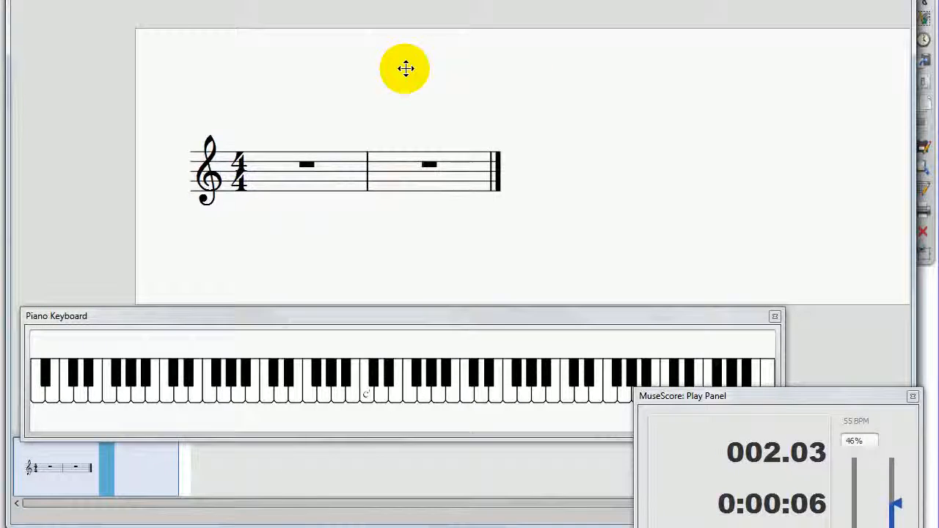
{"action": "left_click_drag", "start_coordinate": [266, 80], "coordinate": [260, 79]}
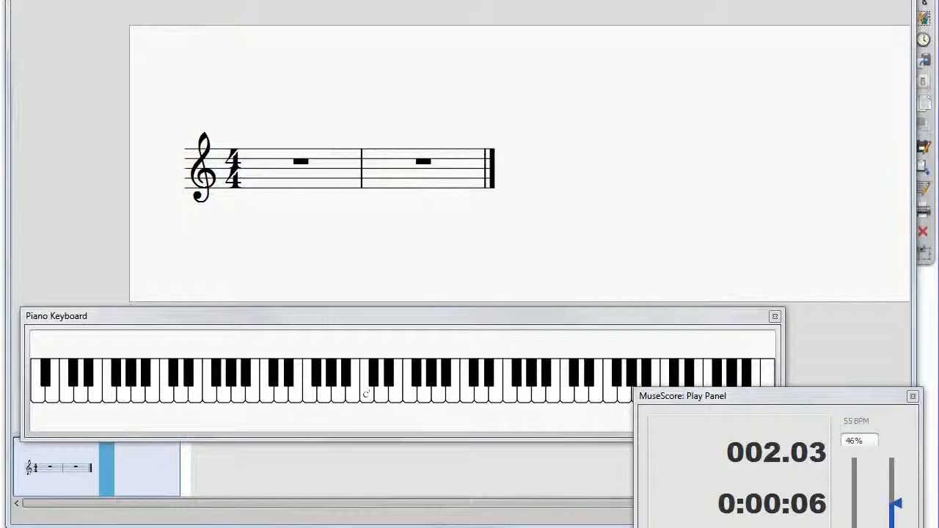
{"action": "left_click_drag", "start_coordinate": [818, 212], "coordinate": [707, 193]}
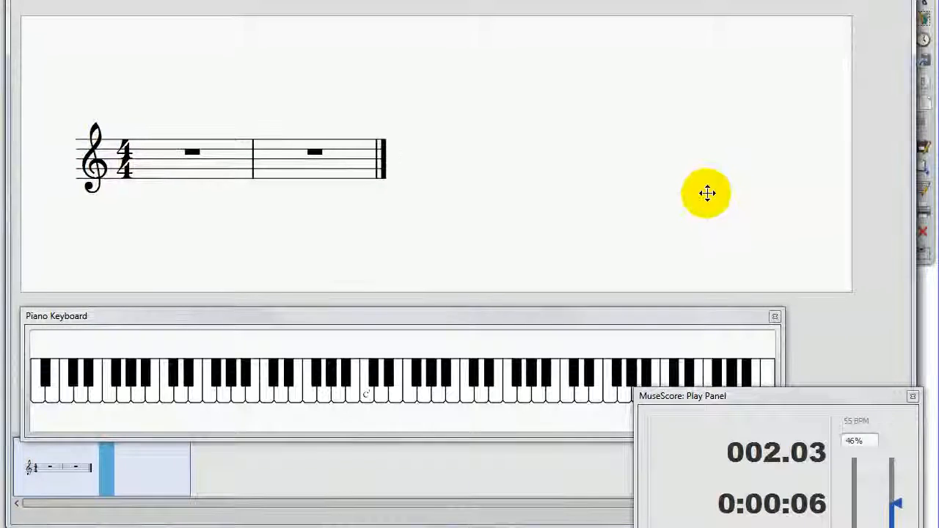